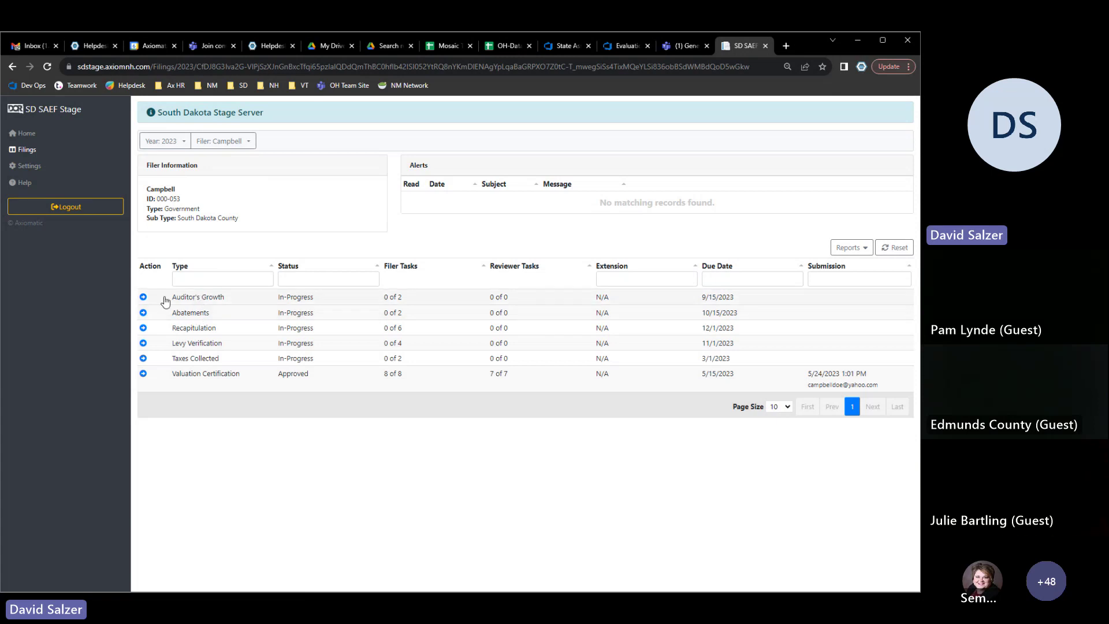
Open the "1. Auditor's Growth" task in Campbell's Auditor's Growth filing
left_click(212, 300)
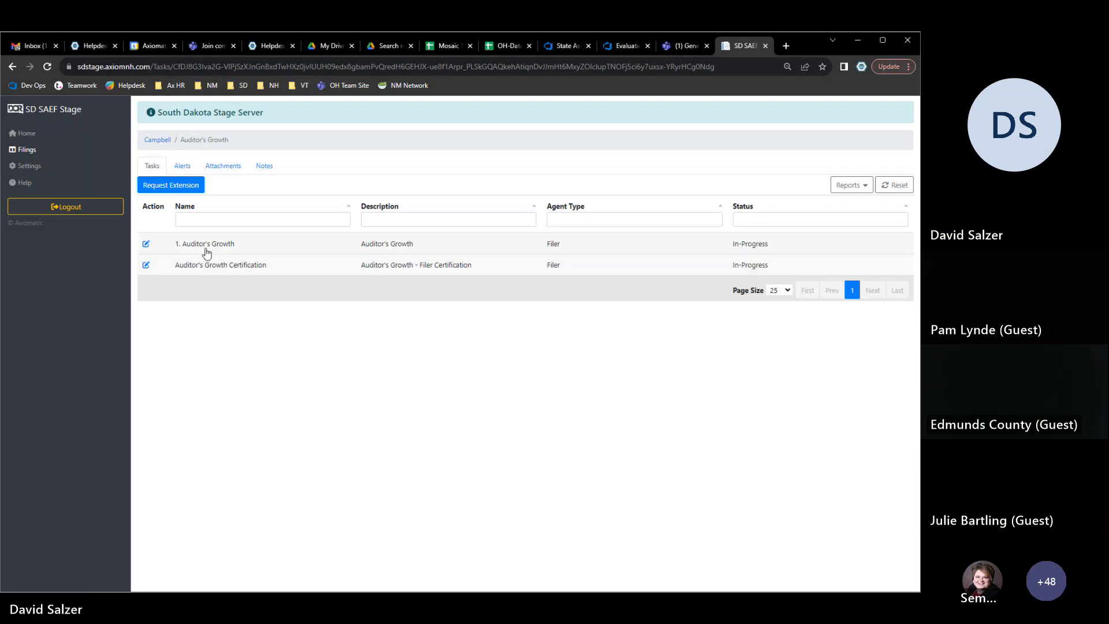
left_click(230, 247)
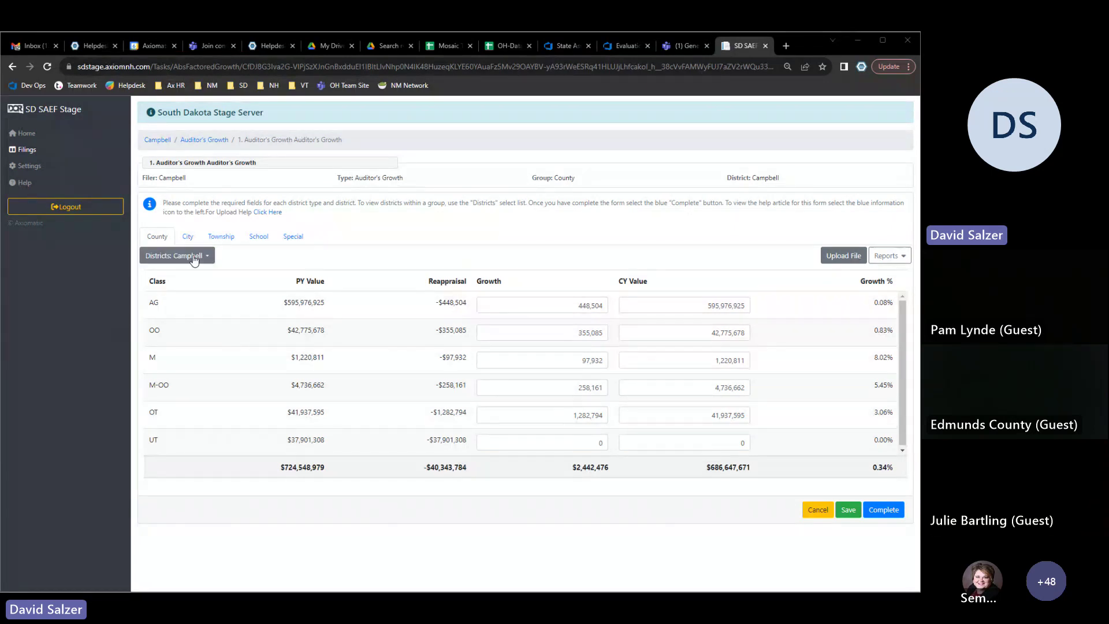
Review the growth form's Township districts, the Mound City figures and the Herreid school district figures
left_click(227, 239)
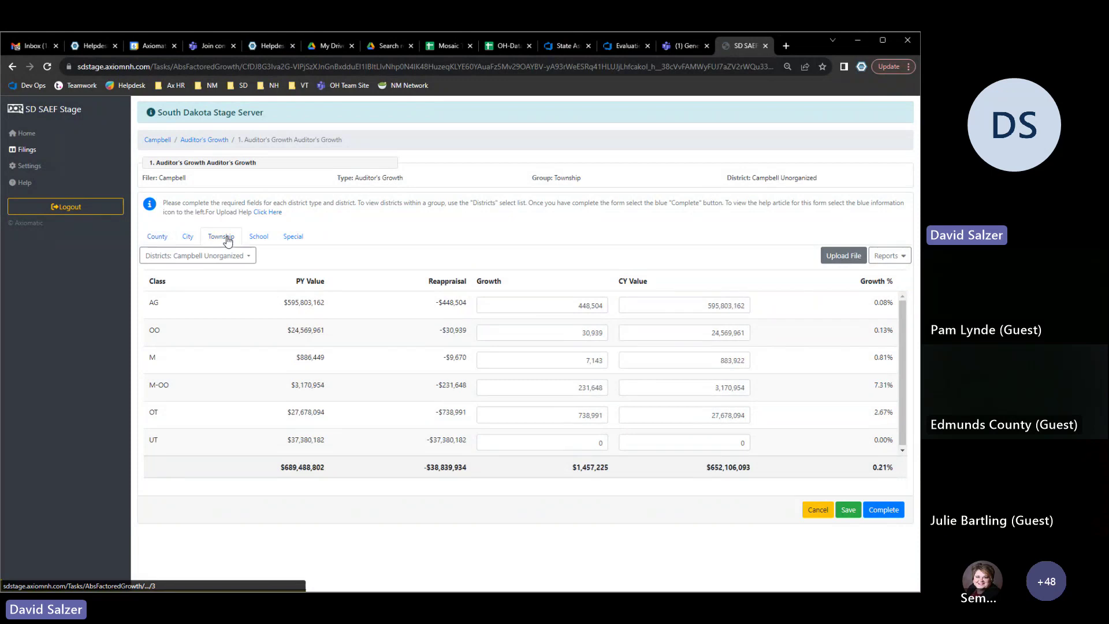
left_click(249, 257)
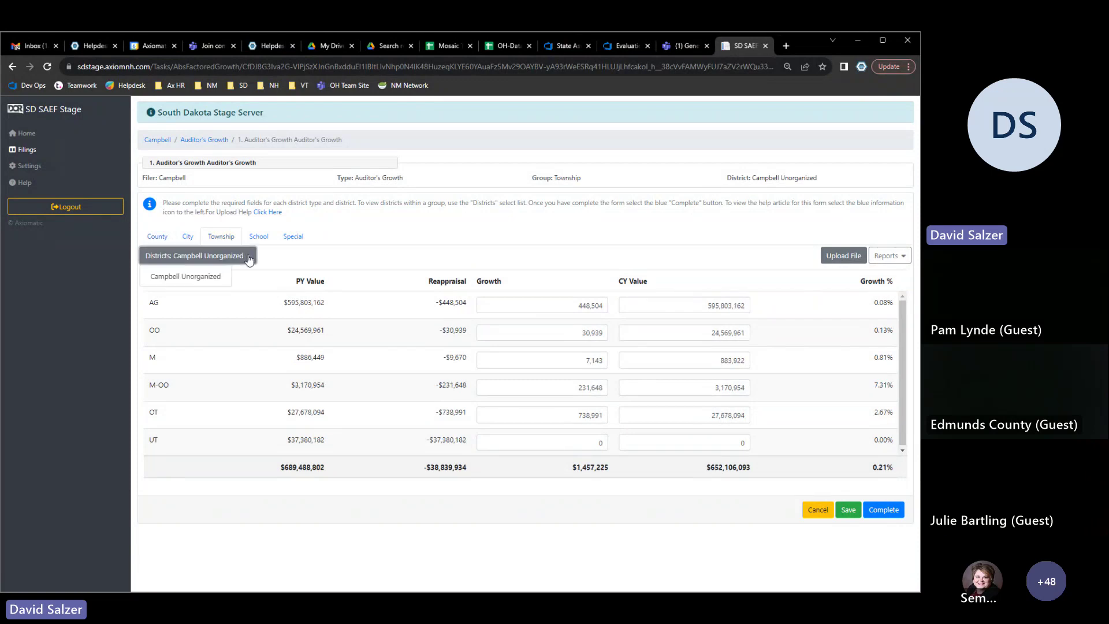
left_click(188, 236)
left_click(191, 255)
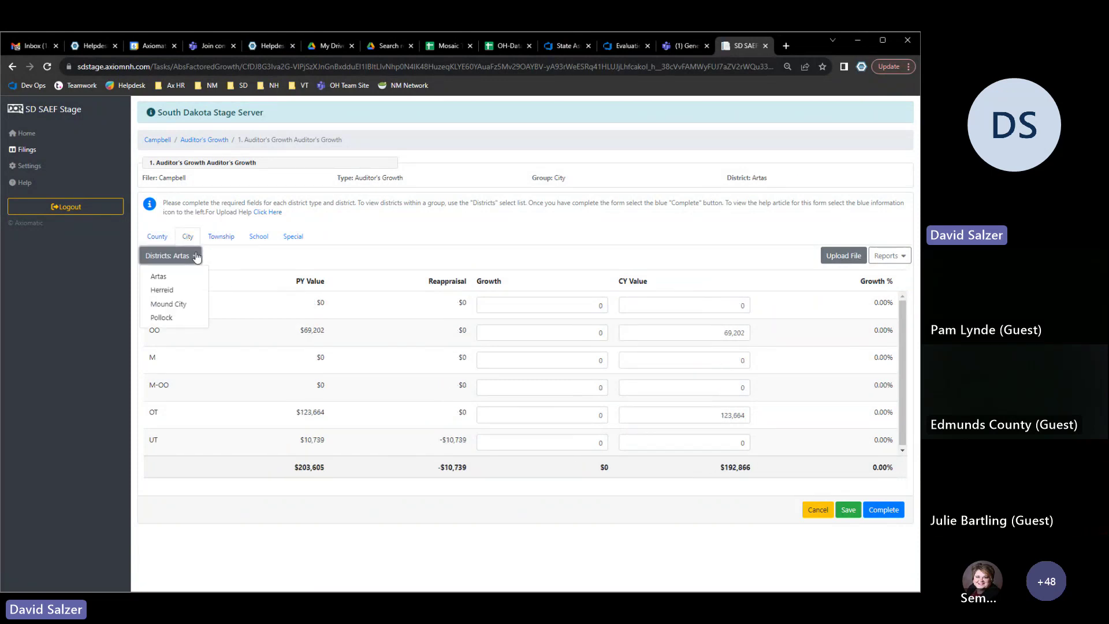
left_click(175, 304)
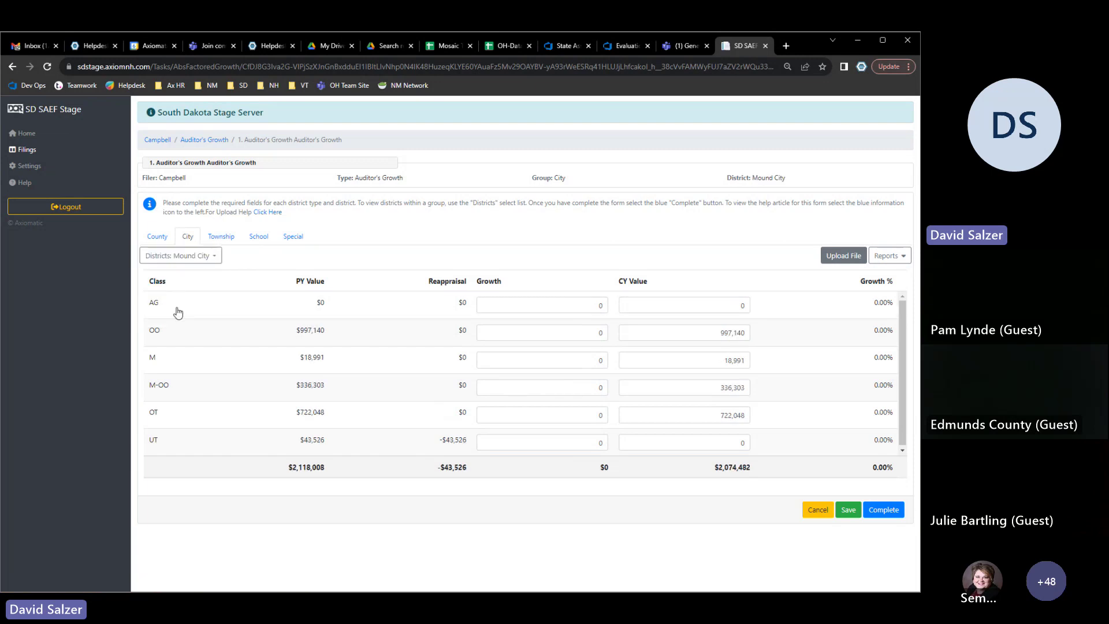
left_click(247, 234)
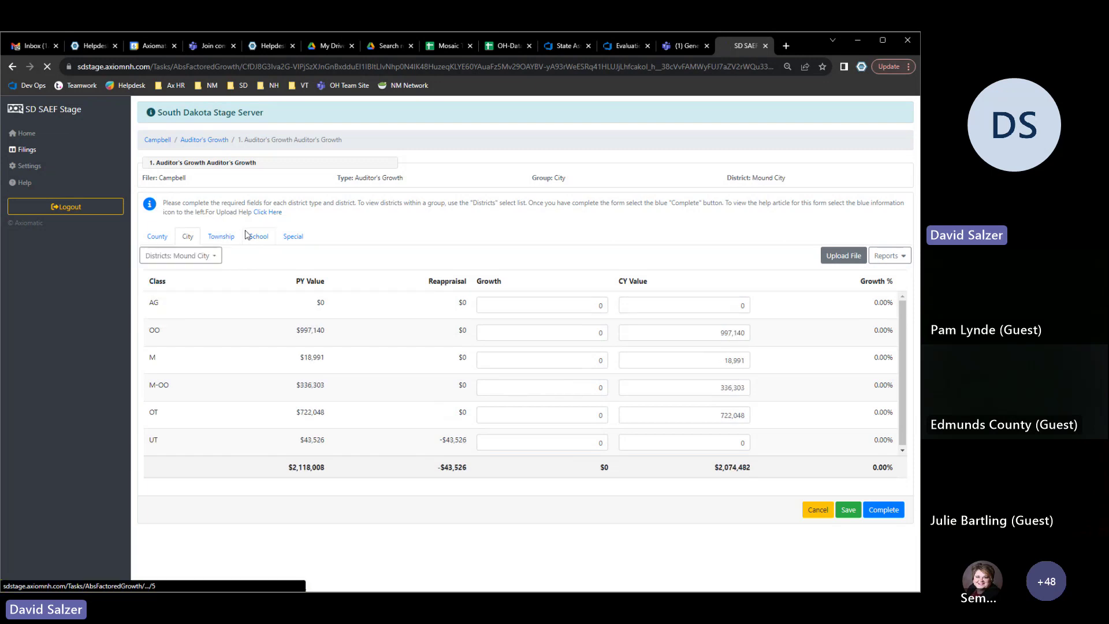
left_click(191, 255)
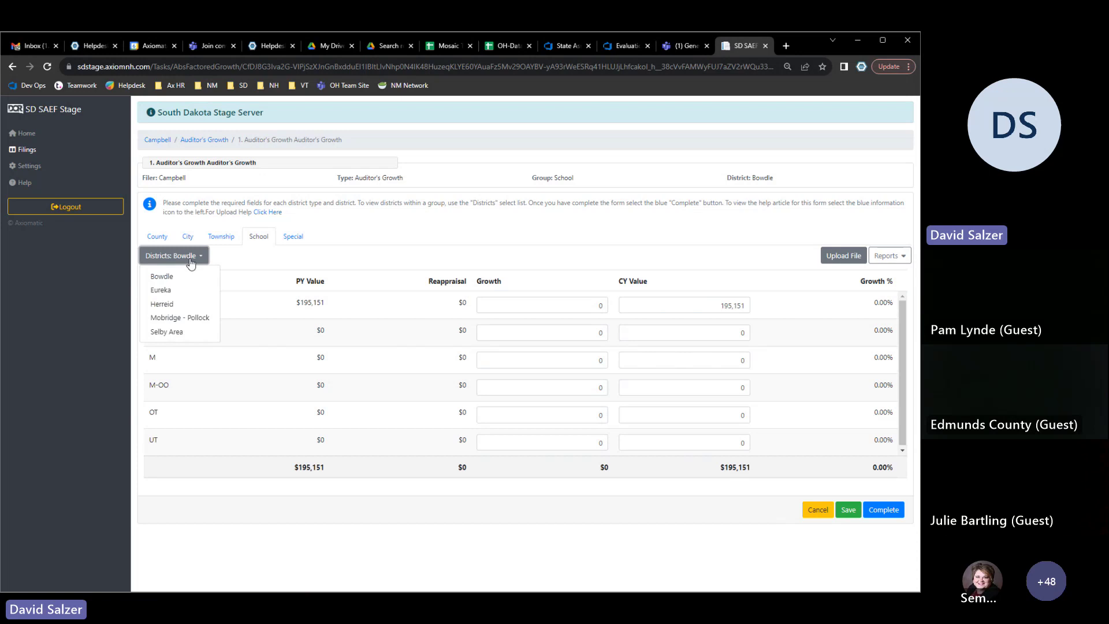
left_click(168, 305)
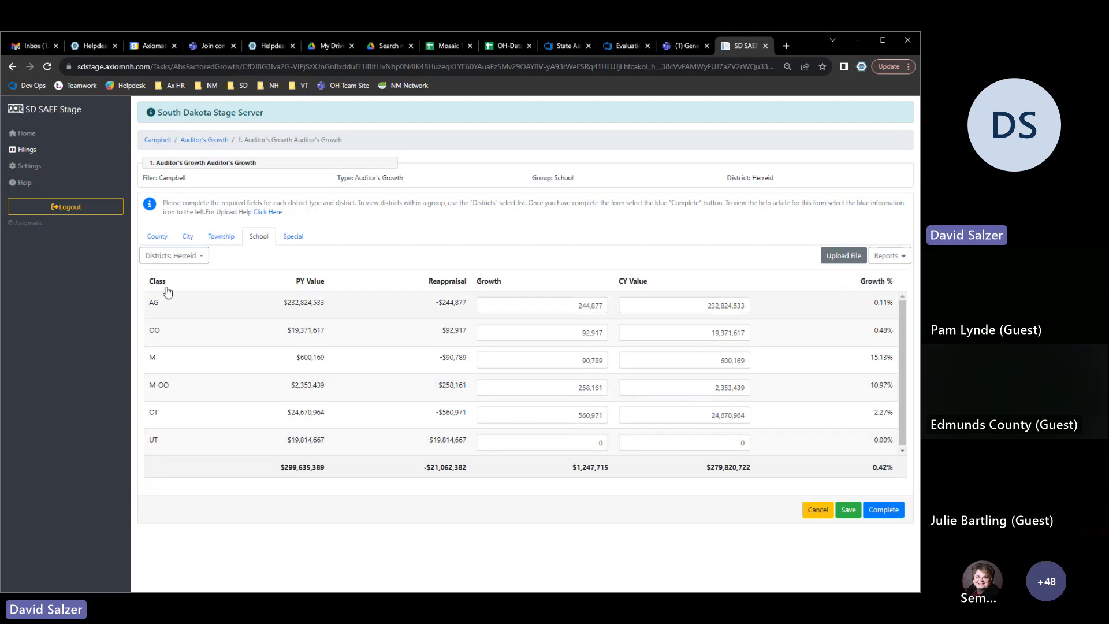
Return to the county figures and look at the new growth file upload form, leaving it without uploading
left_click(152, 238)
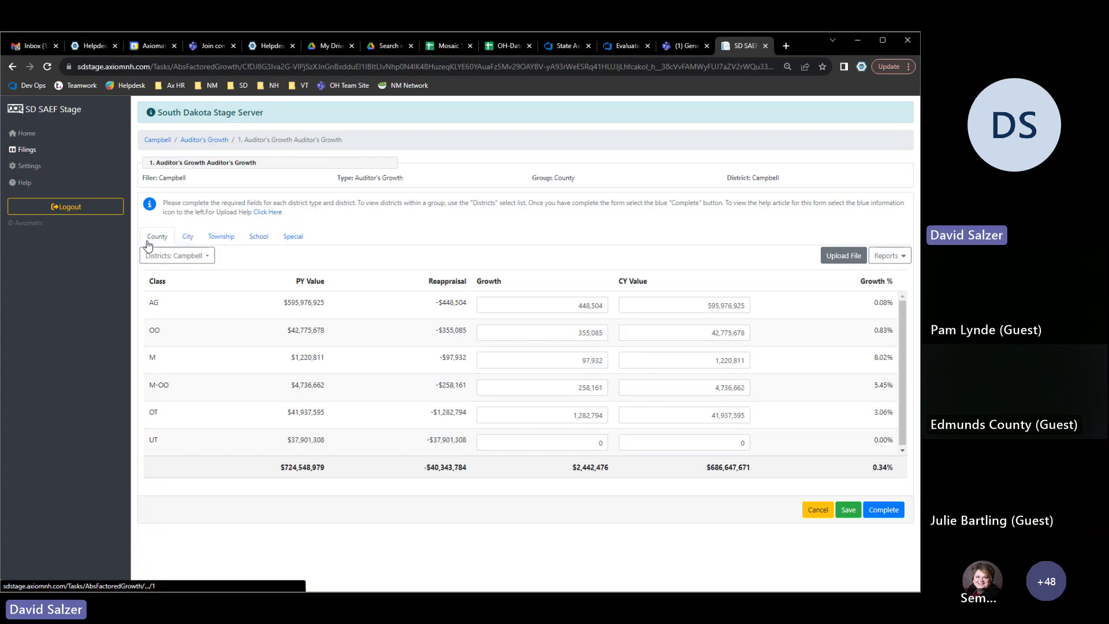
left_click(838, 257)
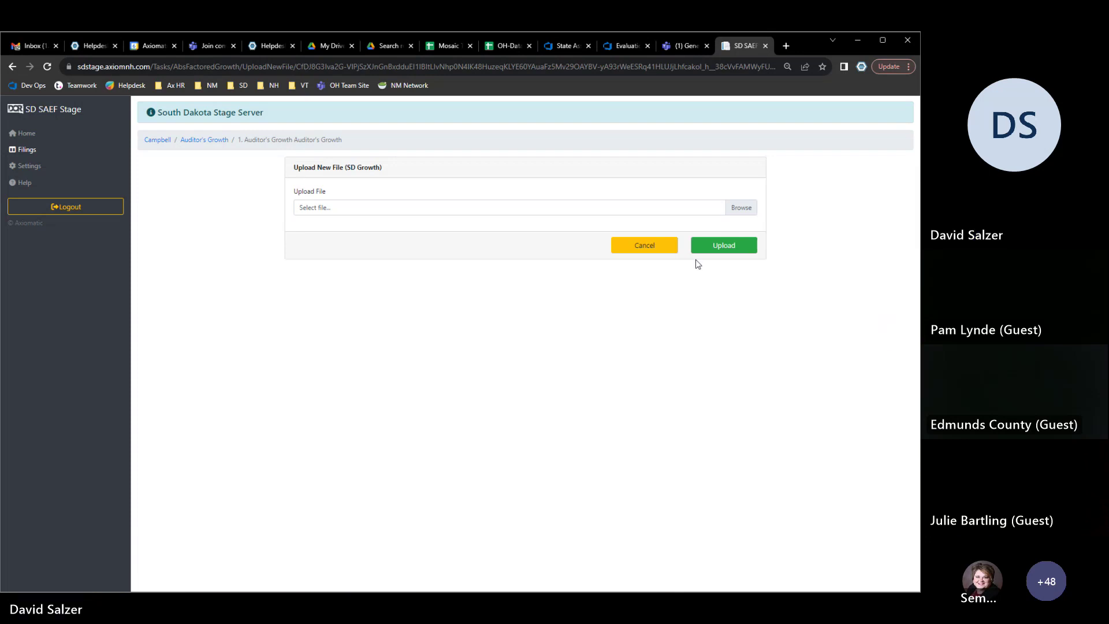
left_click(665, 253)
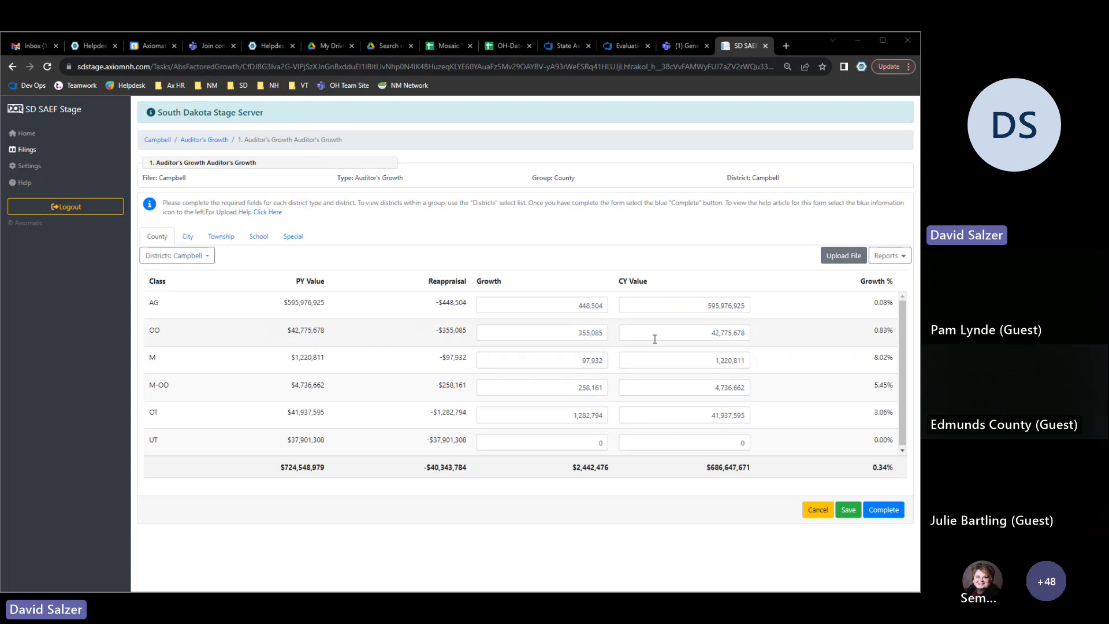
Set the current-year value of the UT class for the Campbell county district to 38,901,308
left_click_drag(678, 389, 751, 394)
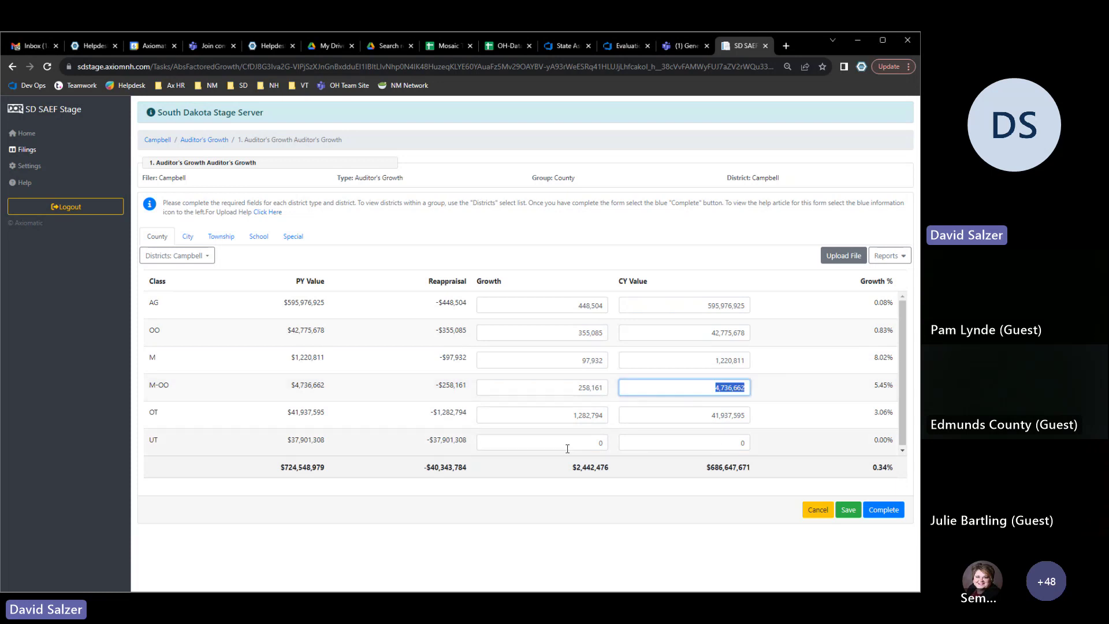
left_click(601, 443)
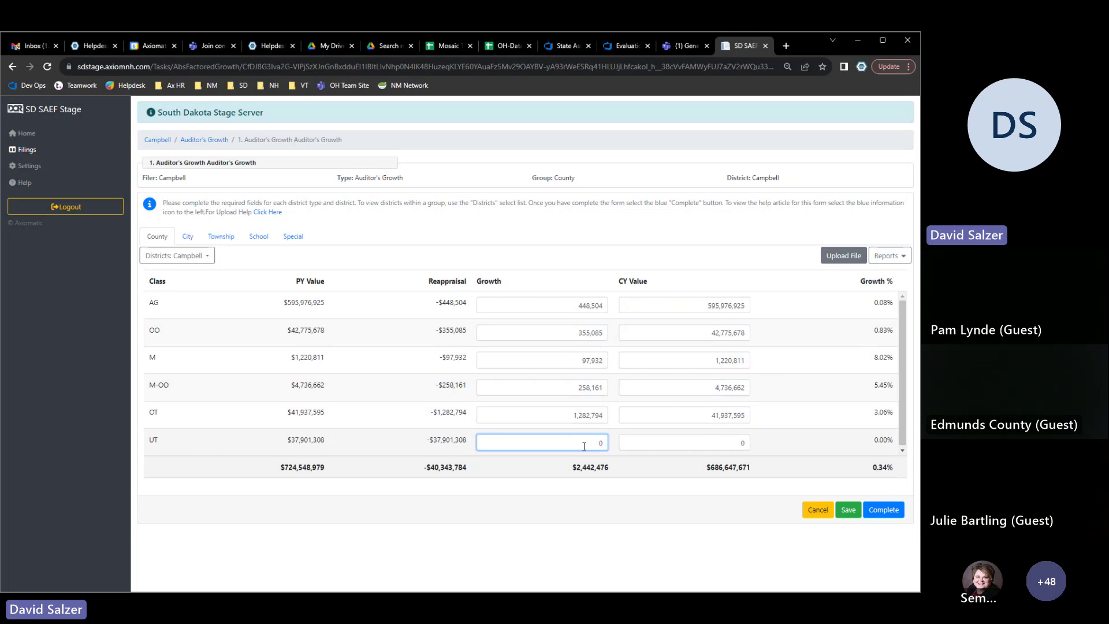
left_click_drag(584, 445, 634, 444)
key("Tab")
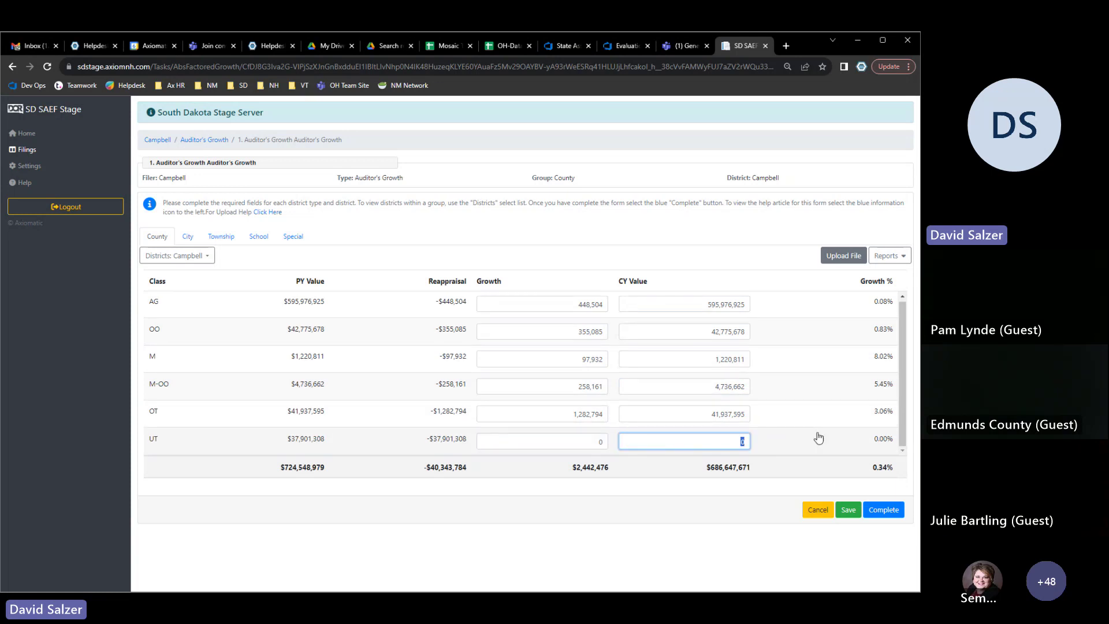
type("38,901,30")
type("8901308")
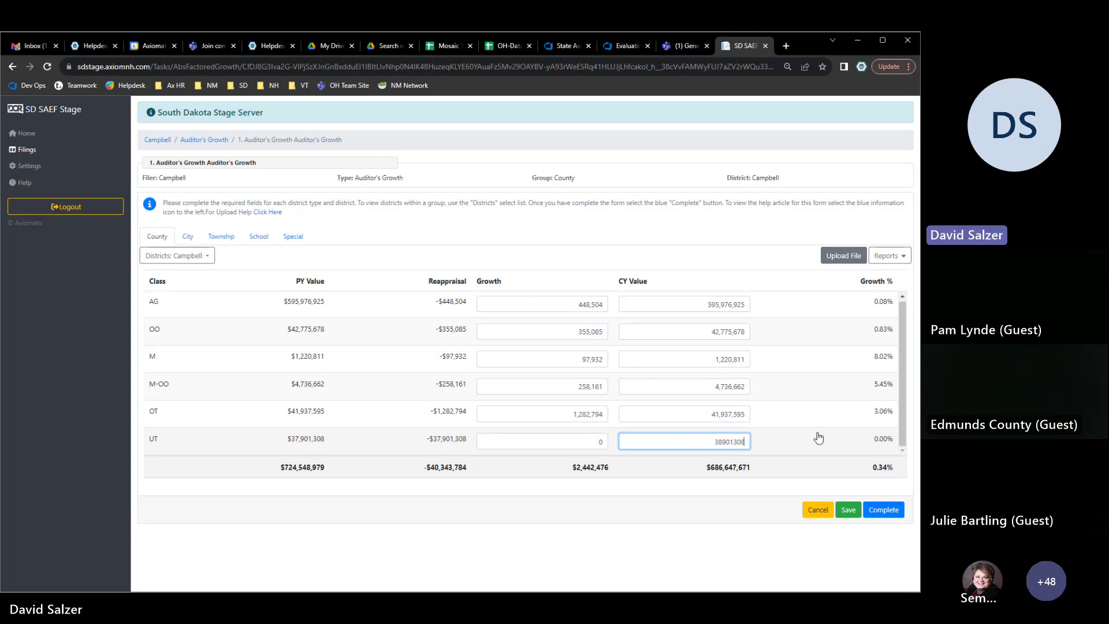
left_click(653, 502)
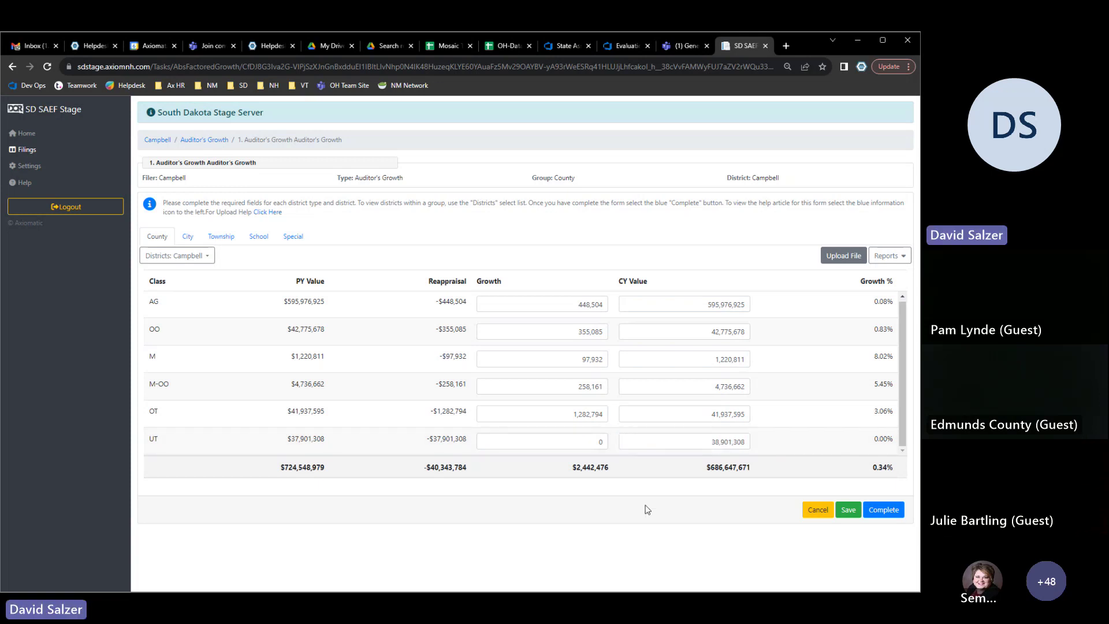
Try to submit the Auditor's Growth form as completed and read the returned validation message
left_click(568, 440)
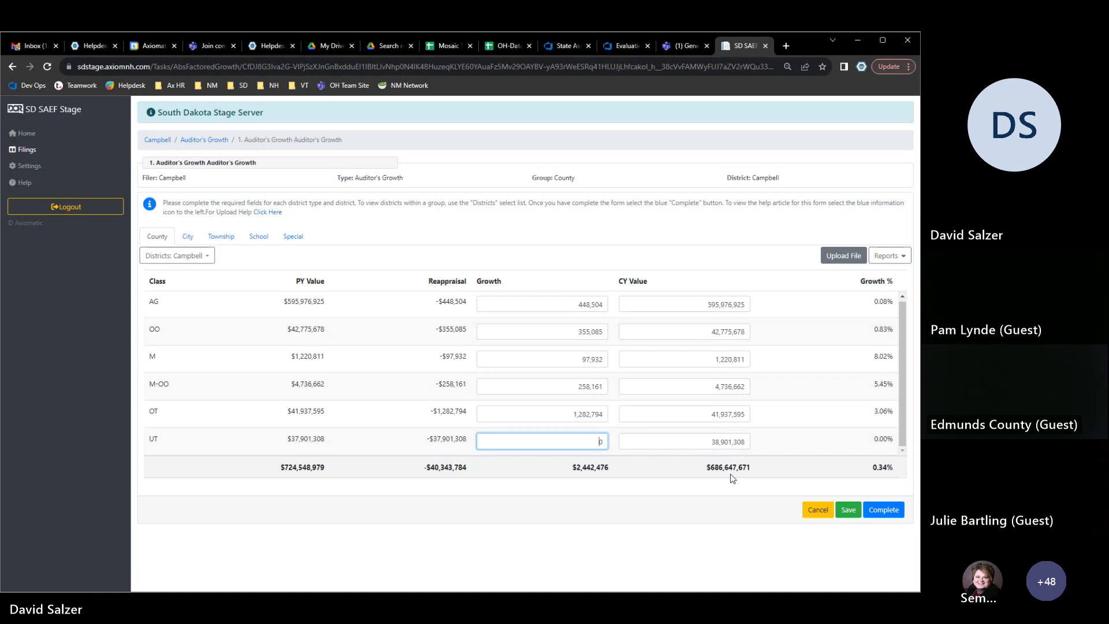
left_click(300, 538)
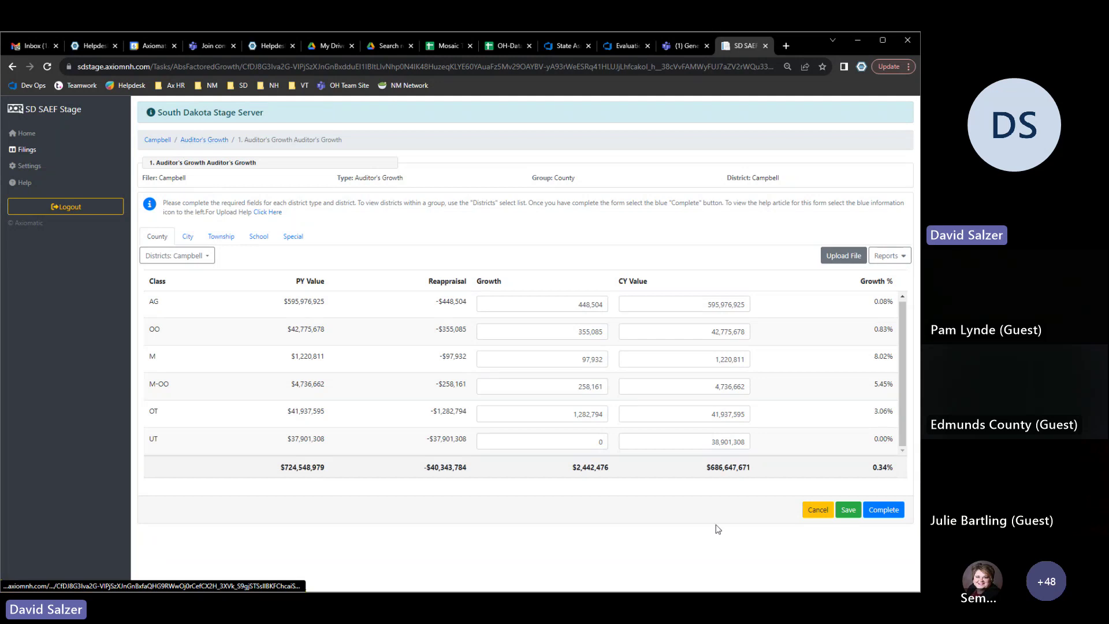
left_click(877, 514)
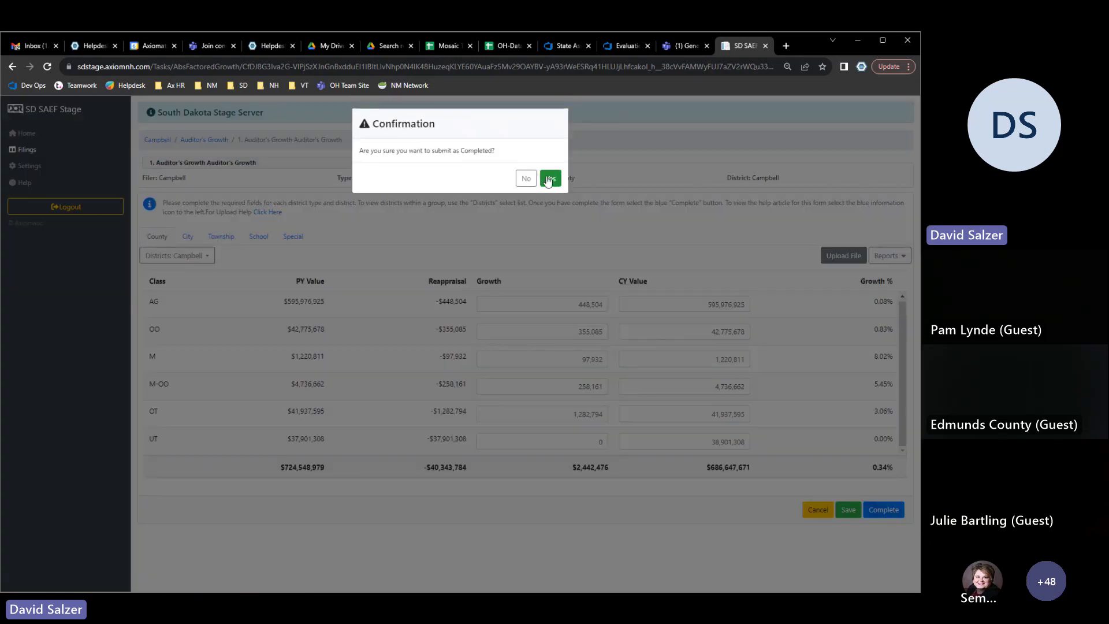
left_click(550, 179)
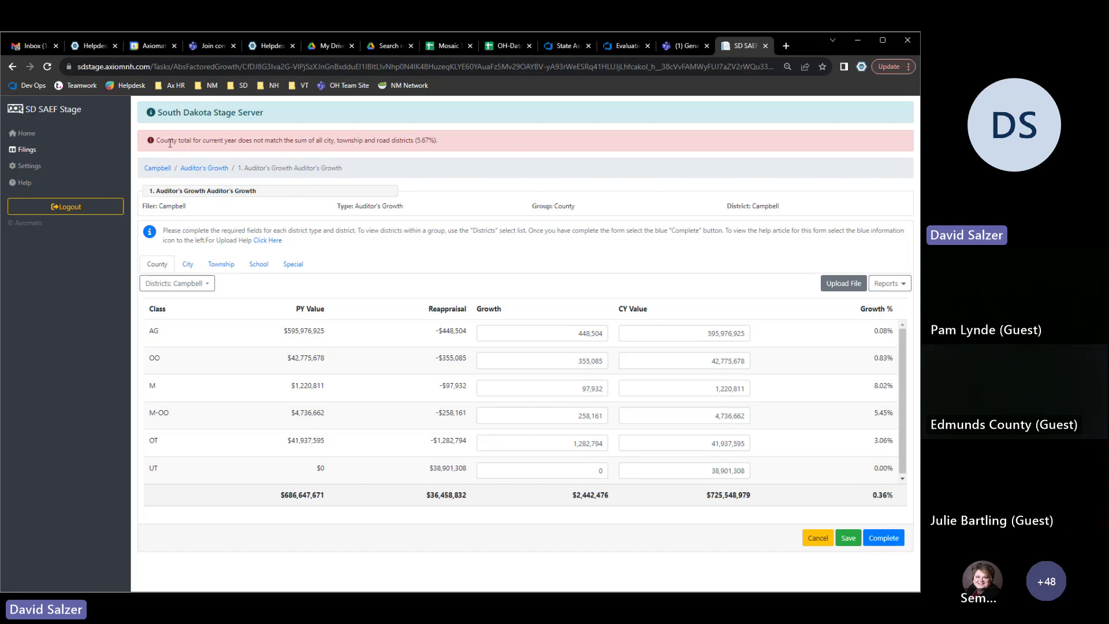
left_click_drag(170, 142, 465, 139)
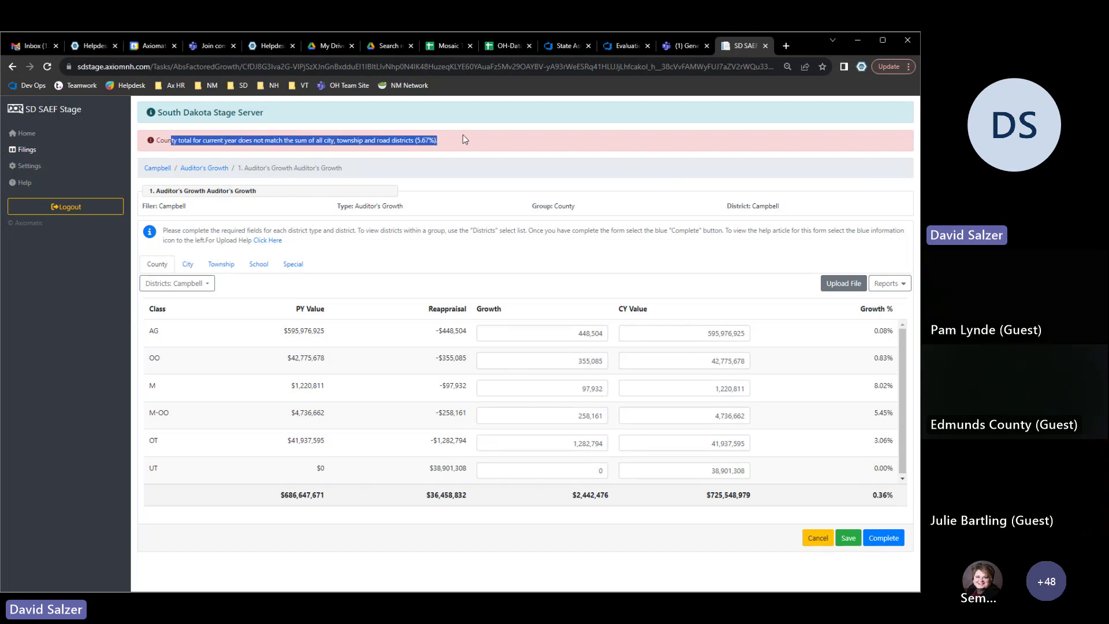
left_click(483, 261)
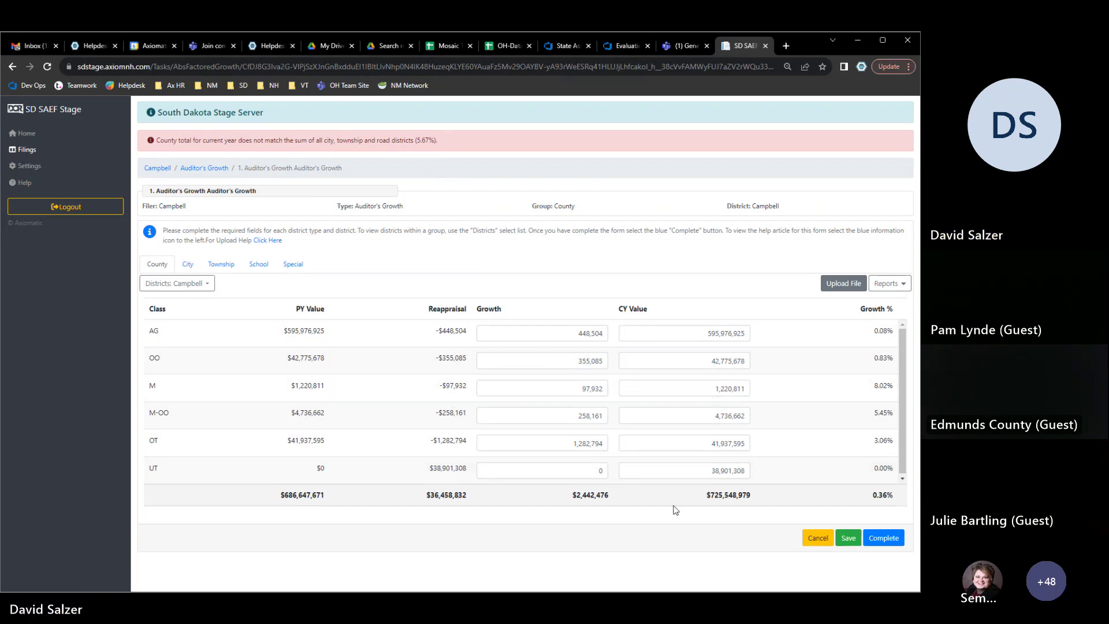
Set the UT class's current-year value to 0 and submit the Auditor's Growth form as completed
left_click(715, 471)
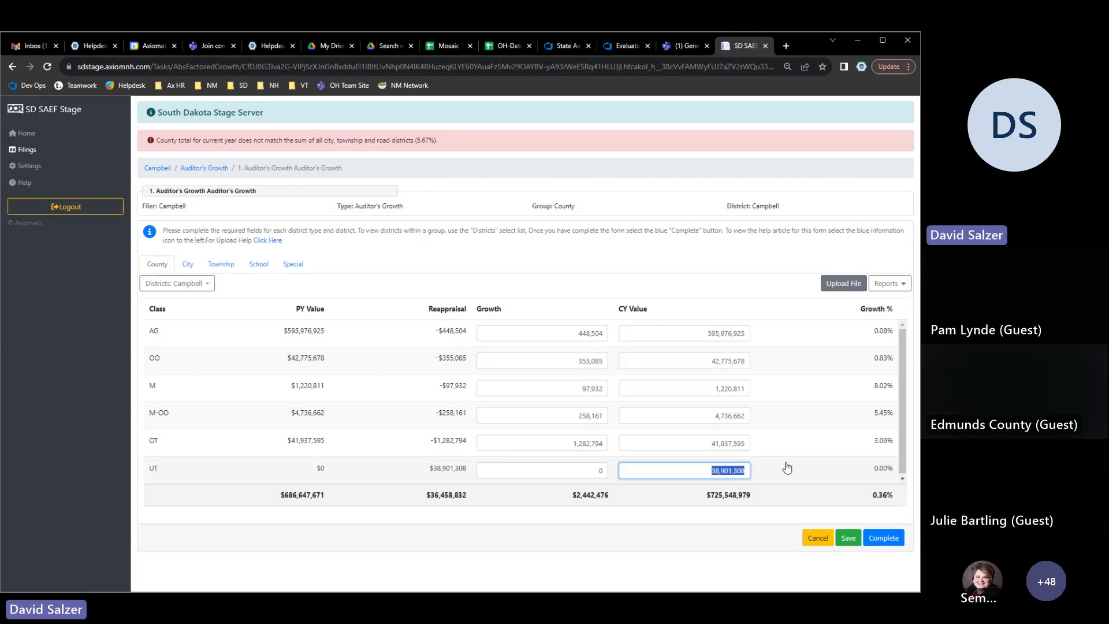
type("0")
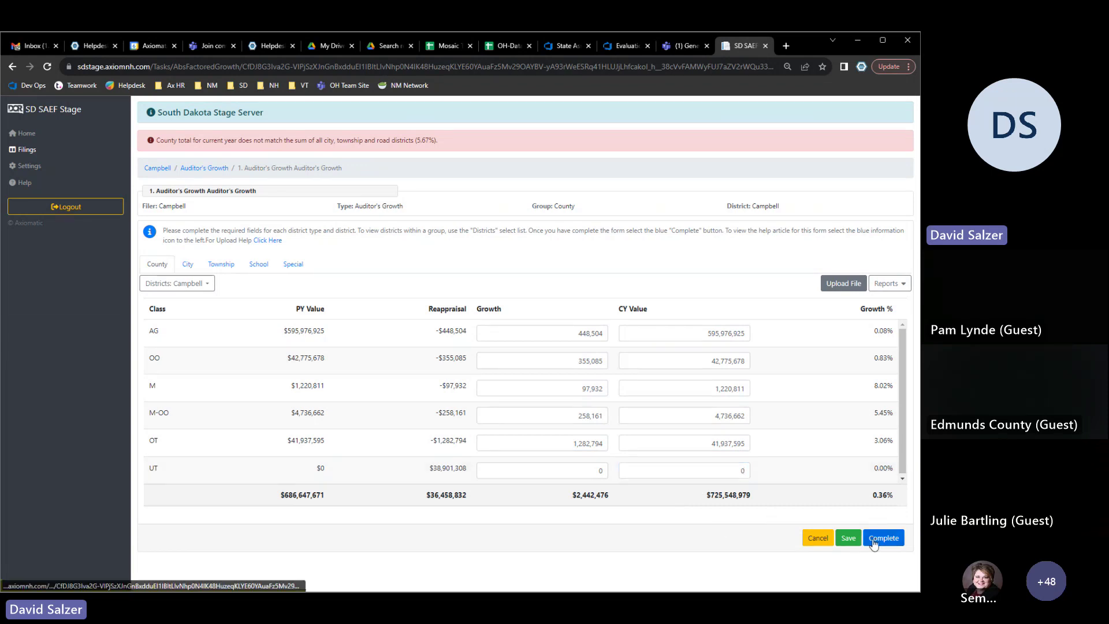
left_click(883, 537)
left_click(550, 177)
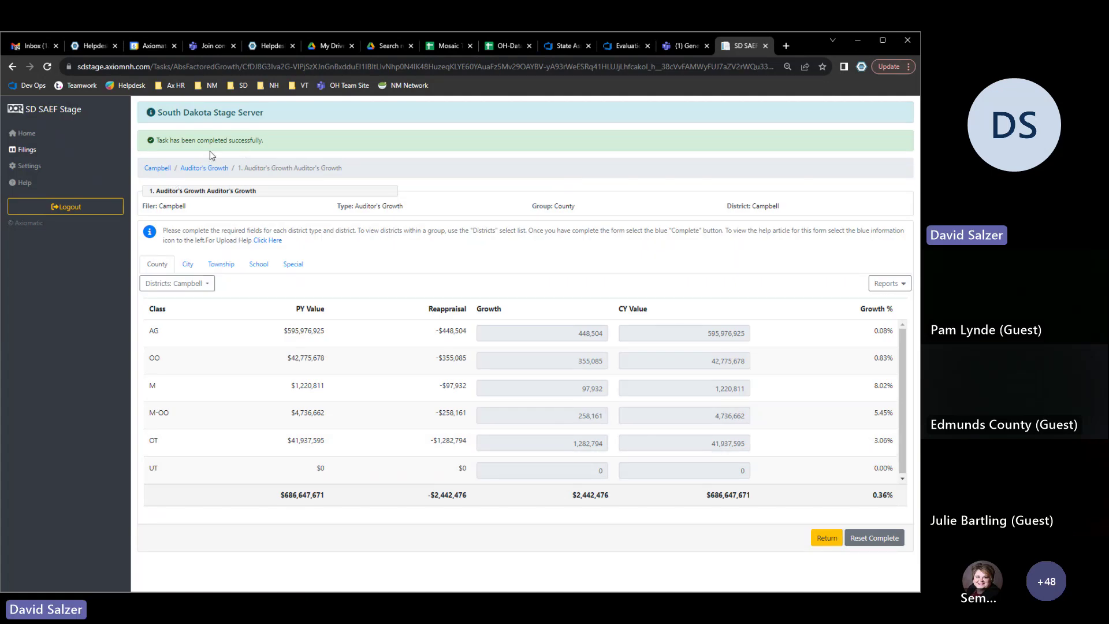
Reopen the Auditor's Growth task from the task list, reset its completion and submit it as completed again
left_click(206, 168)
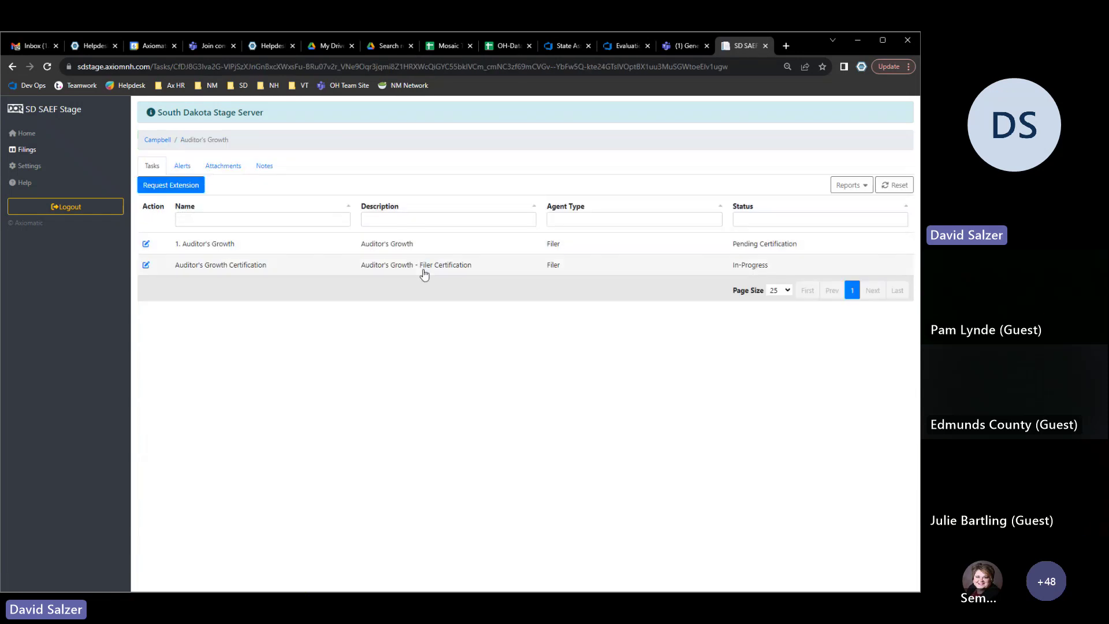
left_click(408, 245)
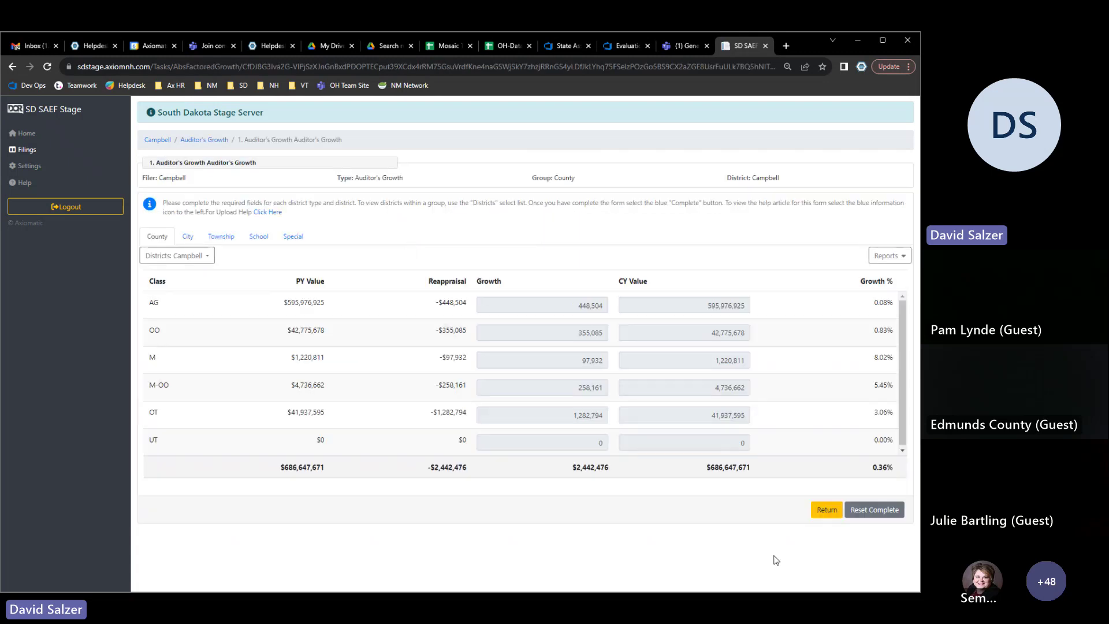
left_click(888, 515)
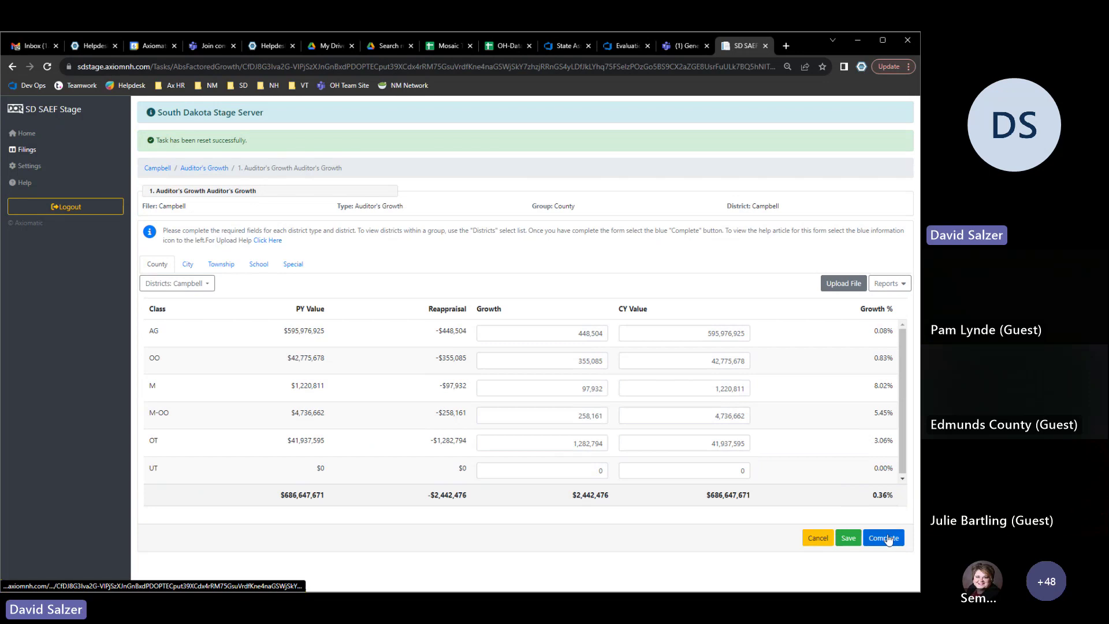
left_click(884, 538)
left_click(550, 176)
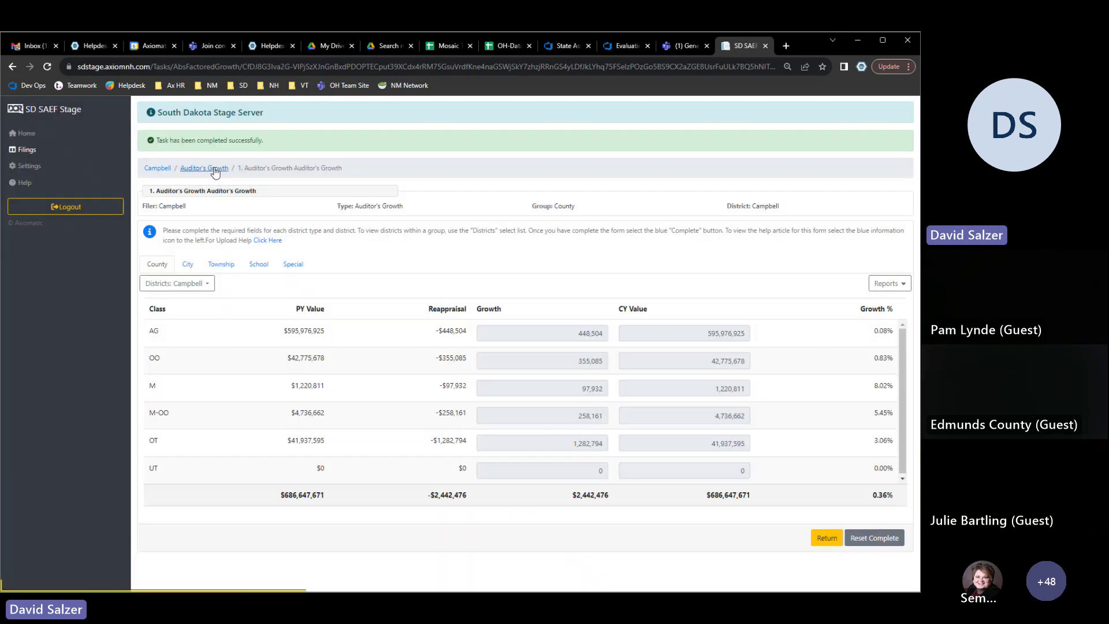
Open the Auditor's Growth filer certification and accept the County Auditor affirmation statement
left_click(216, 169)
left_click(296, 267)
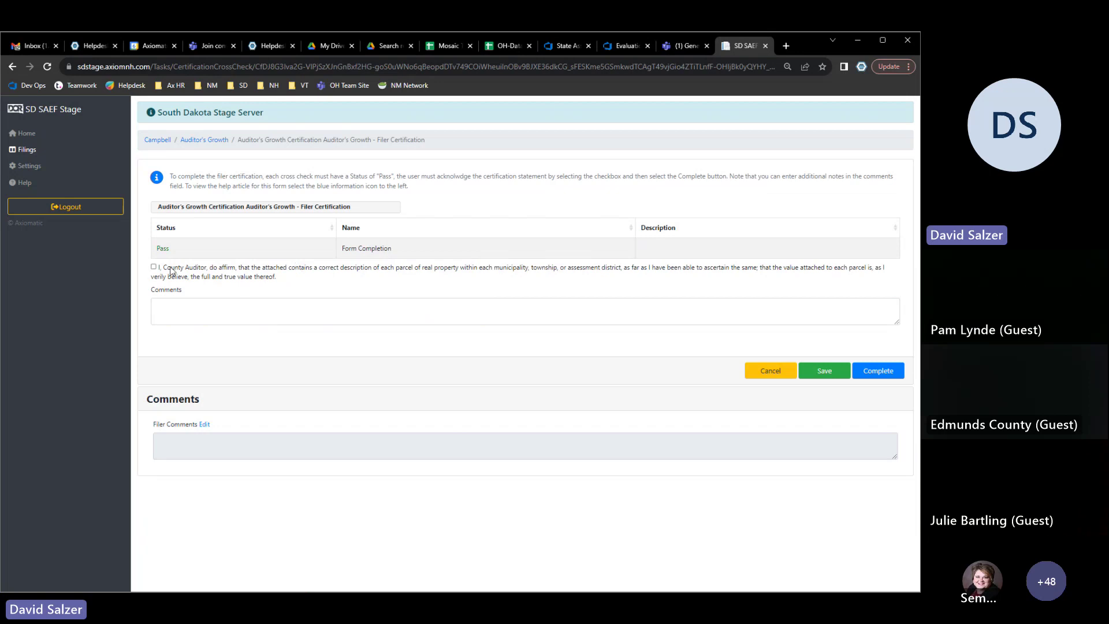
left_click(171, 271)
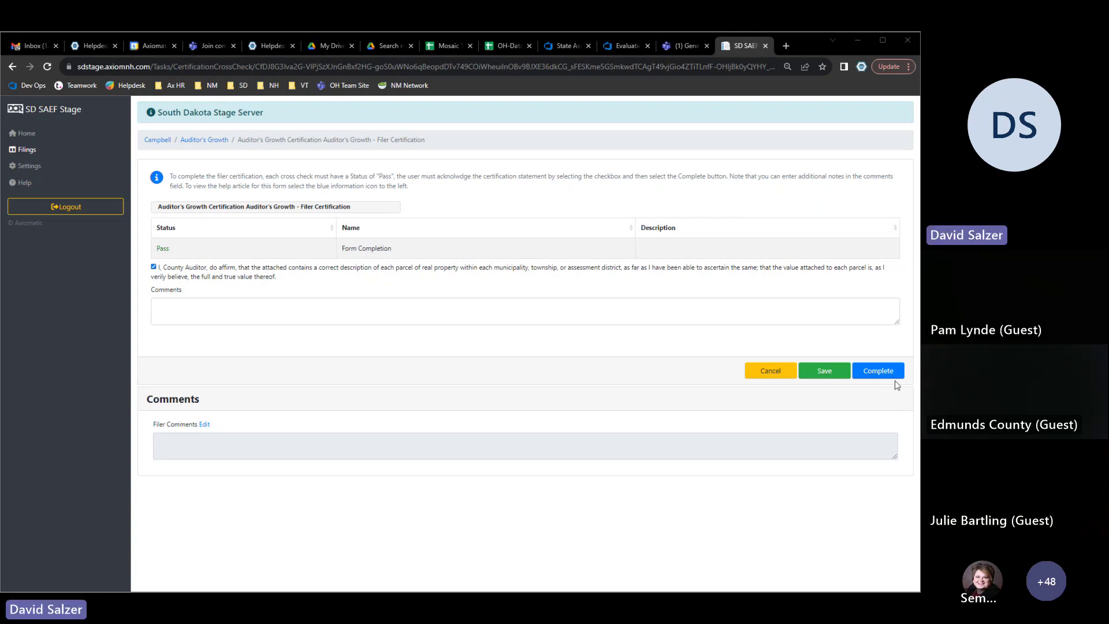
Leave the filer certification without completing it, discarding the unsaved changes
left_click(220, 141)
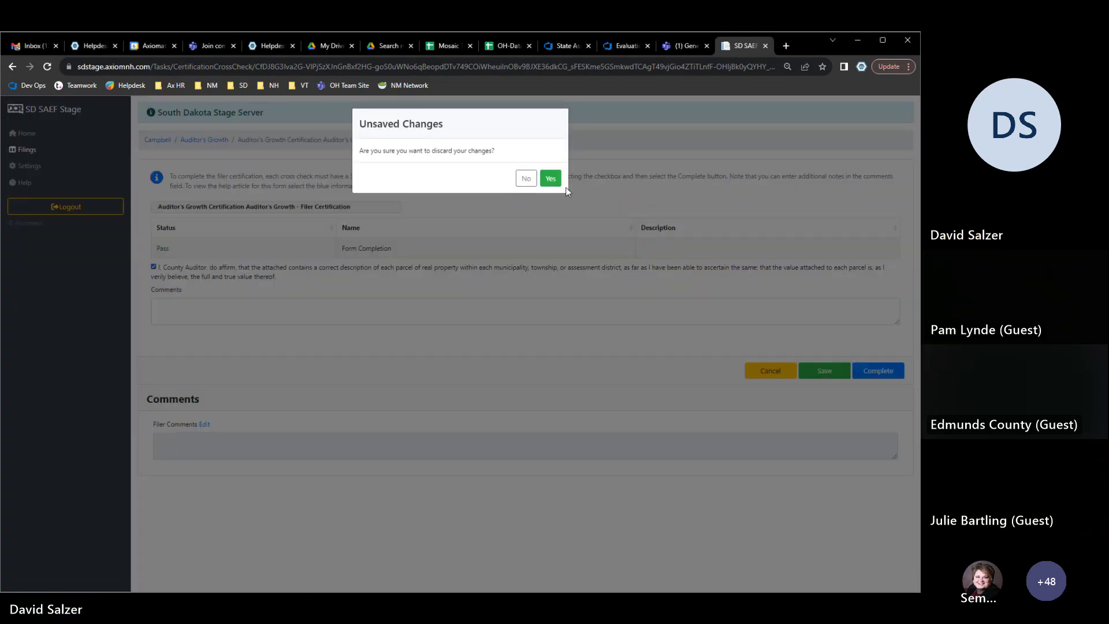
left_click(553, 177)
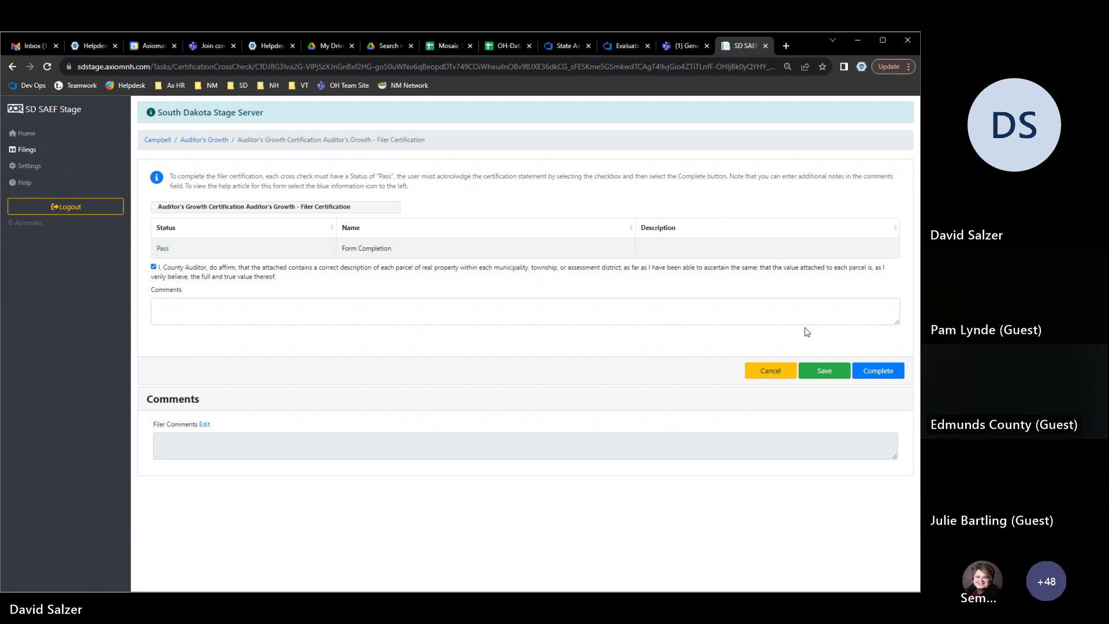
left_click(762, 371)
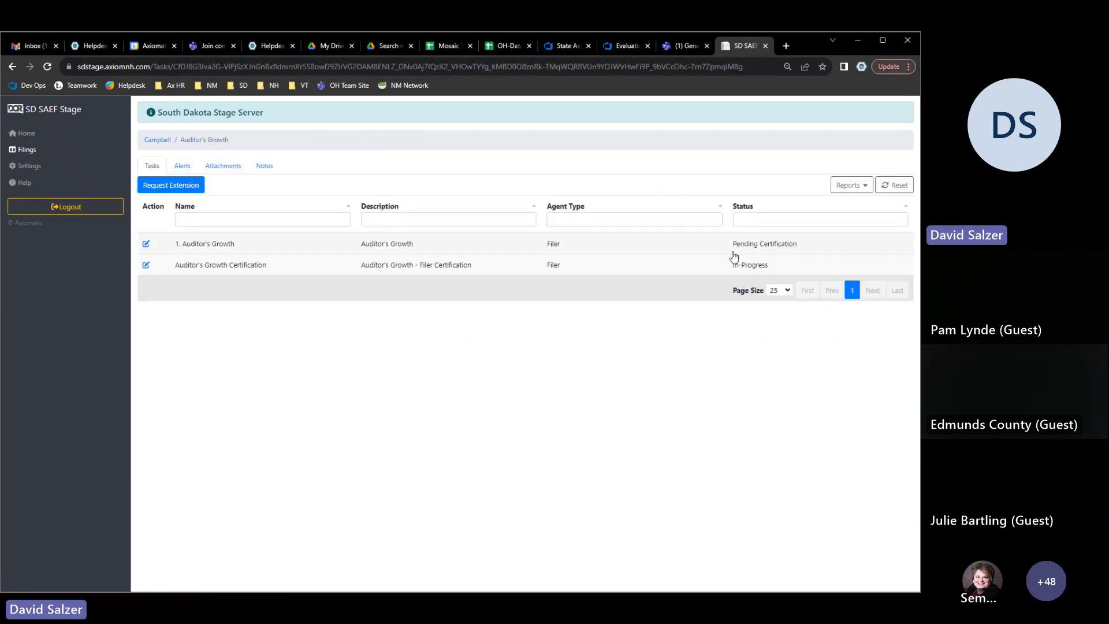
Reopen the Auditor's Growth task, reset its completion and view the form's available report options
left_click(742, 247)
left_click(871, 508)
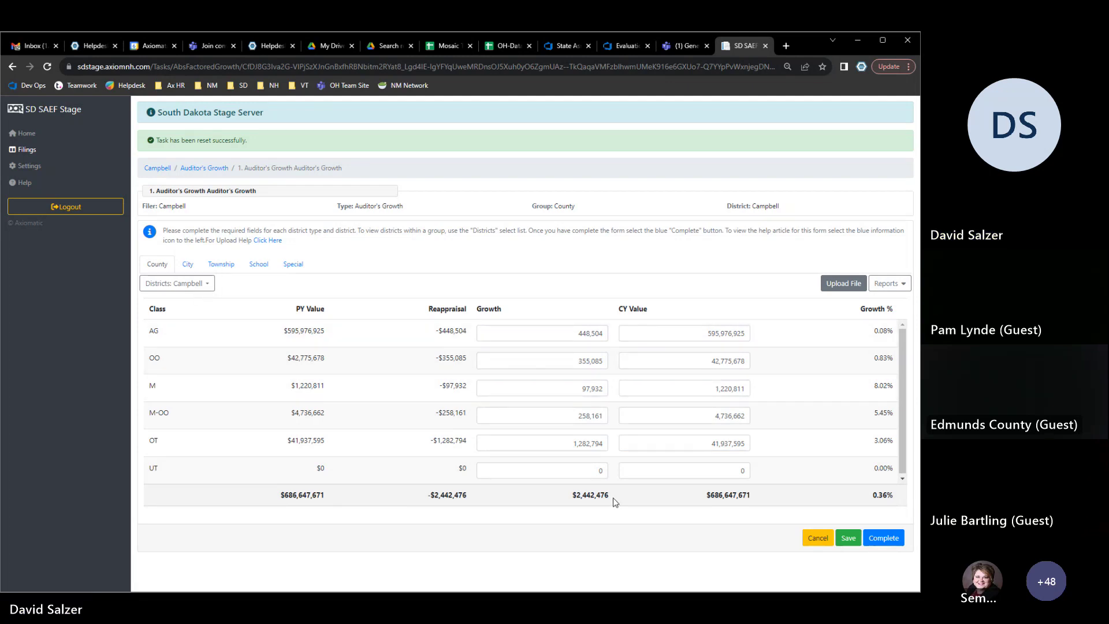
left_click(905, 285)
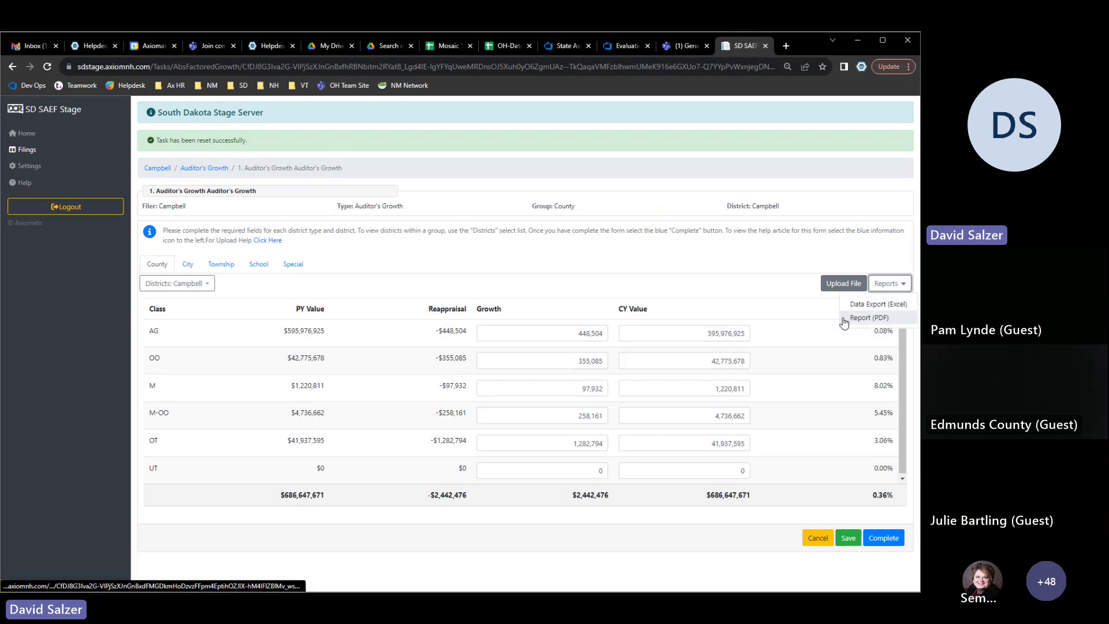
left_click(748, 304)
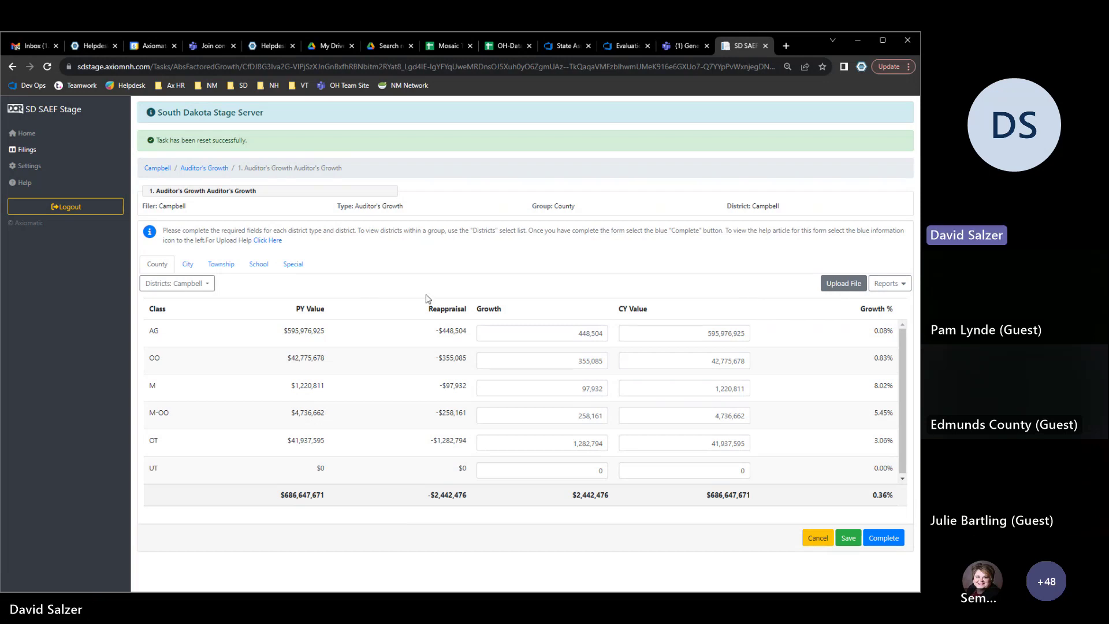
Submit the form as completed with the UT class's current-year value set to 15, and reset the completion
left_click(725, 469)
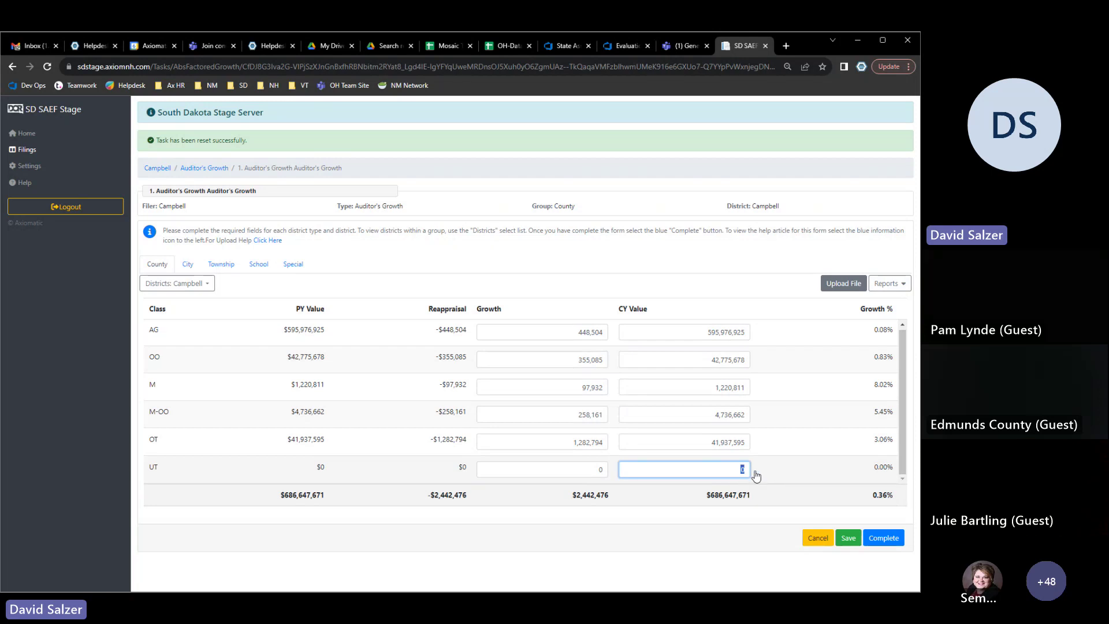
type("15")
left_click(710, 565)
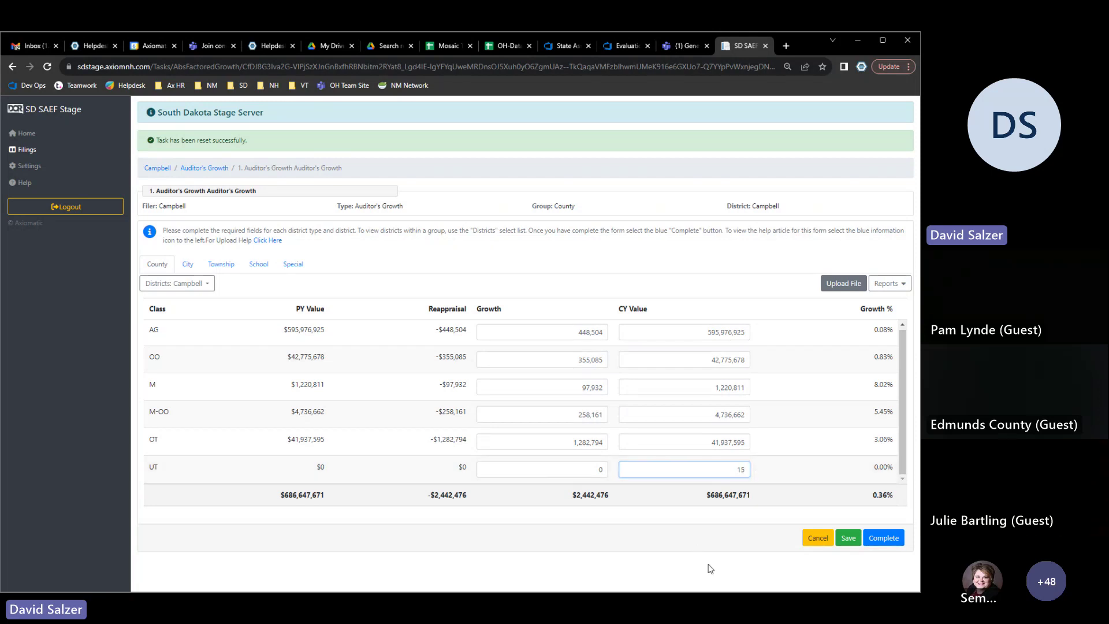
left_click(890, 546)
left_click(556, 180)
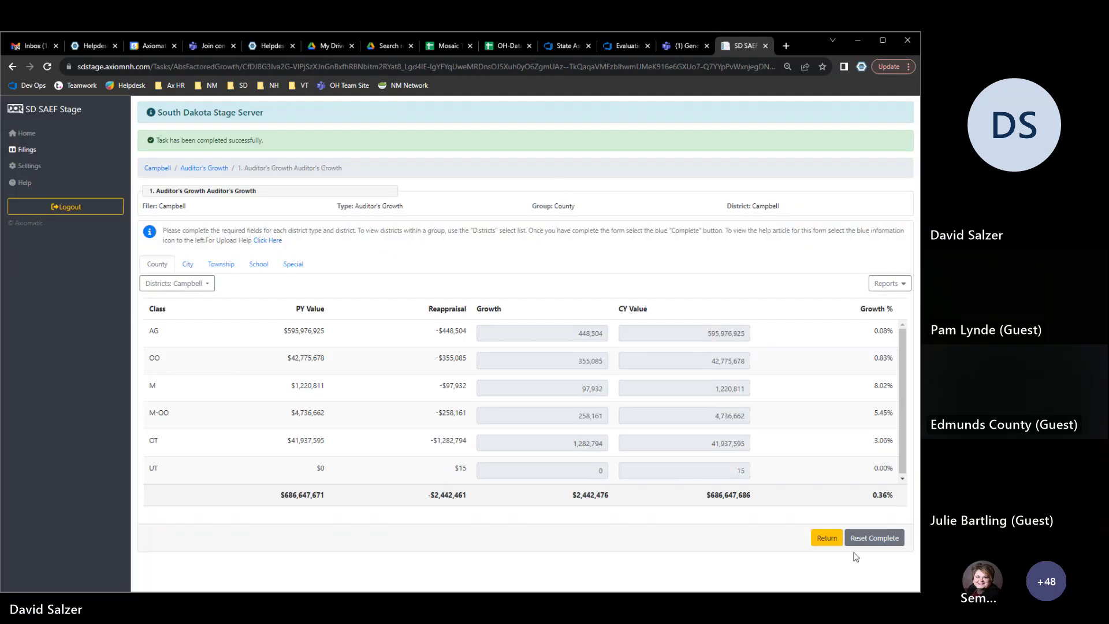
left_click(869, 537)
Submit the form as completed with the UT class's current-year value set to 1,899,999, and reset the completion
left_click(739, 470)
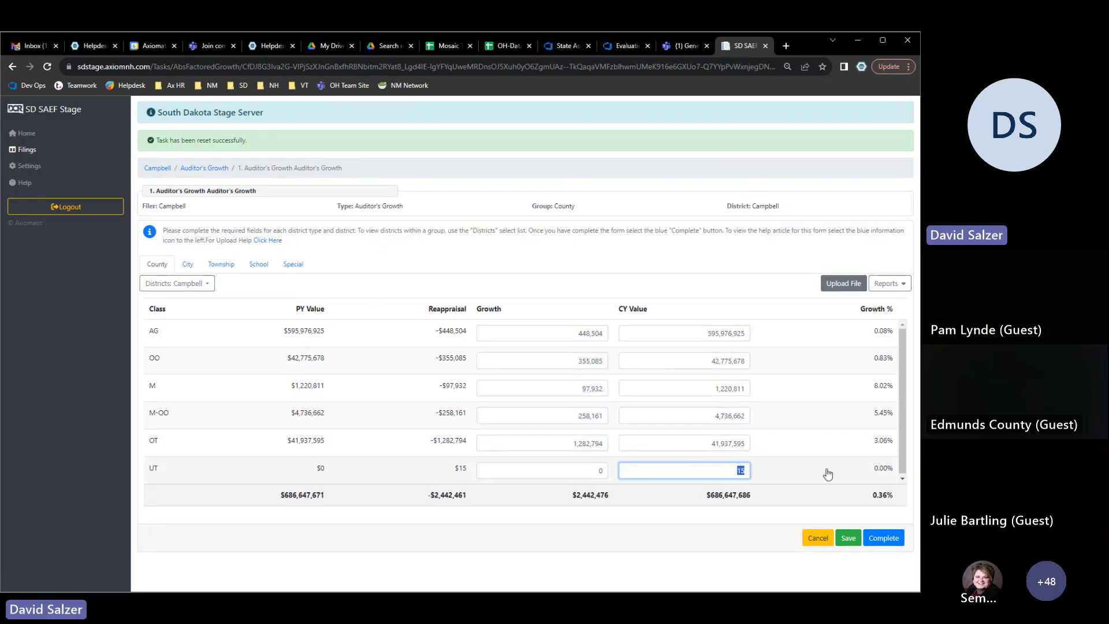
type("1,899,999")
left_click(751, 540)
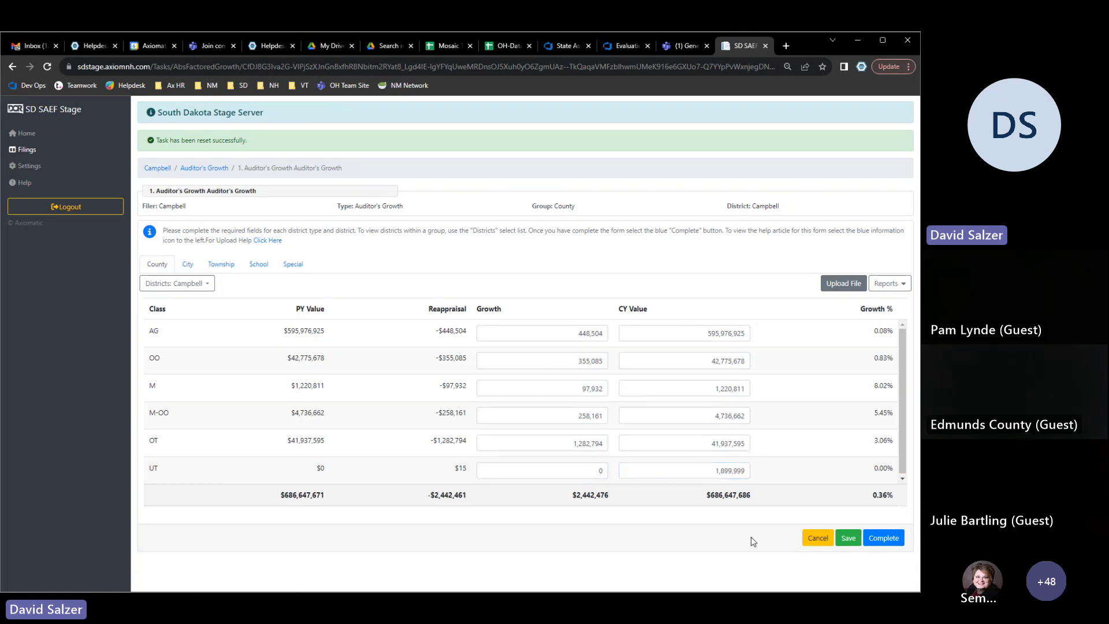
left_click(881, 538)
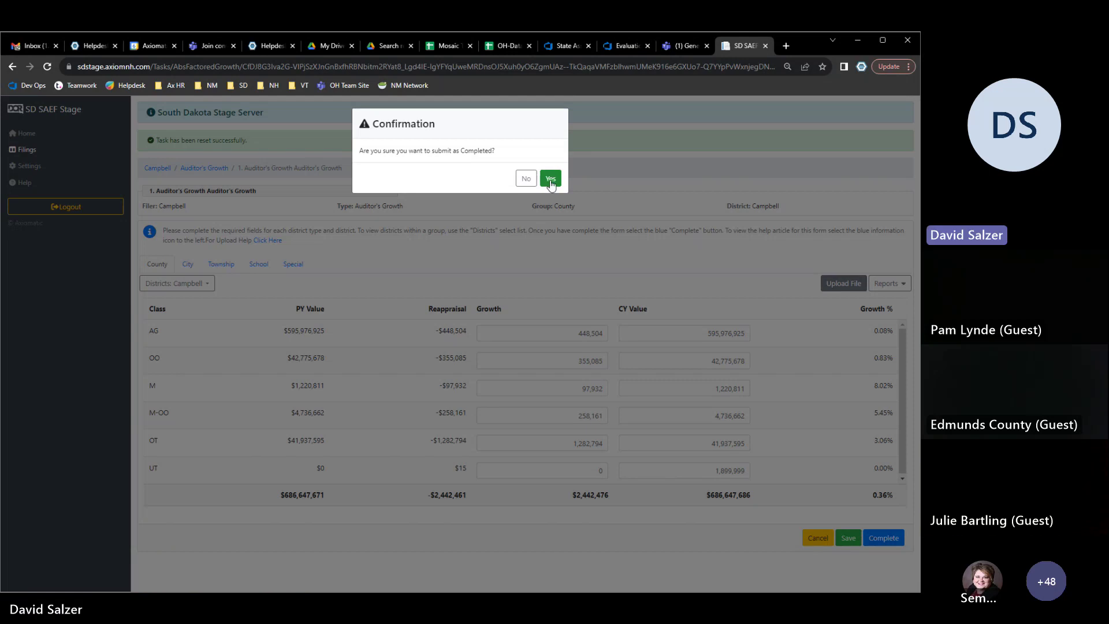
left_click(551, 182)
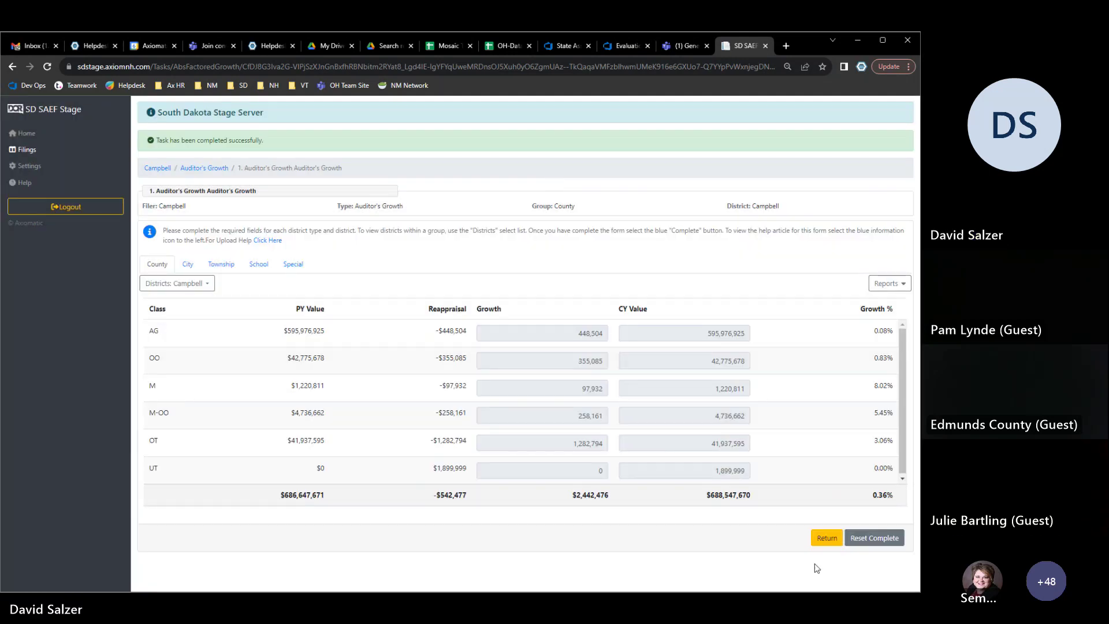
left_click(874, 538)
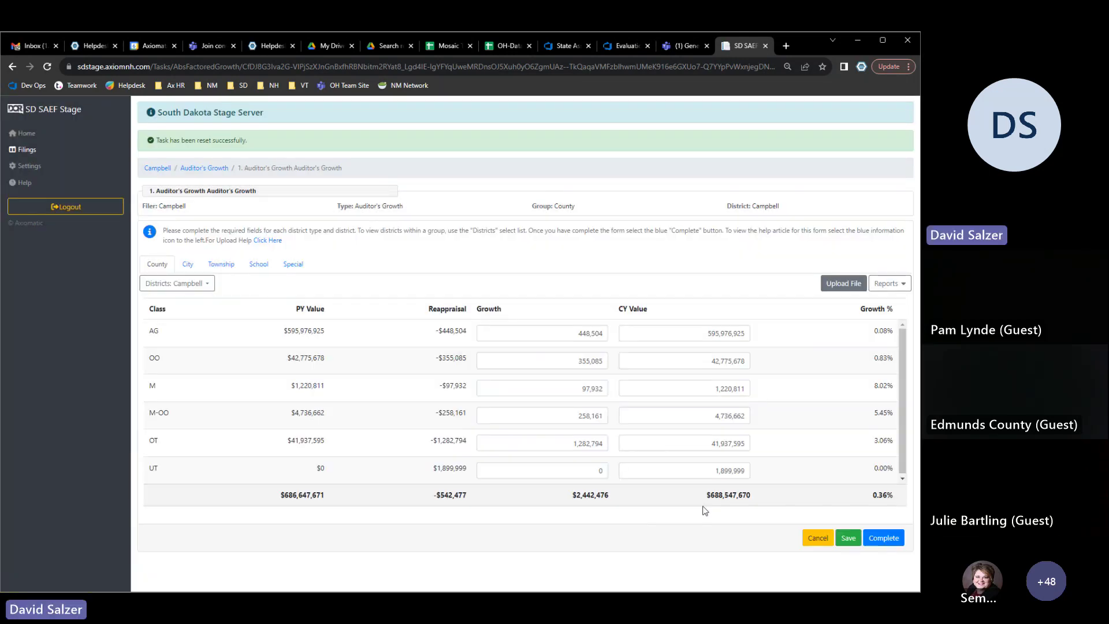
Clear the current-year values of the UT and OT classes to 0 for the county
double_click(715, 470)
key("BackSpace")
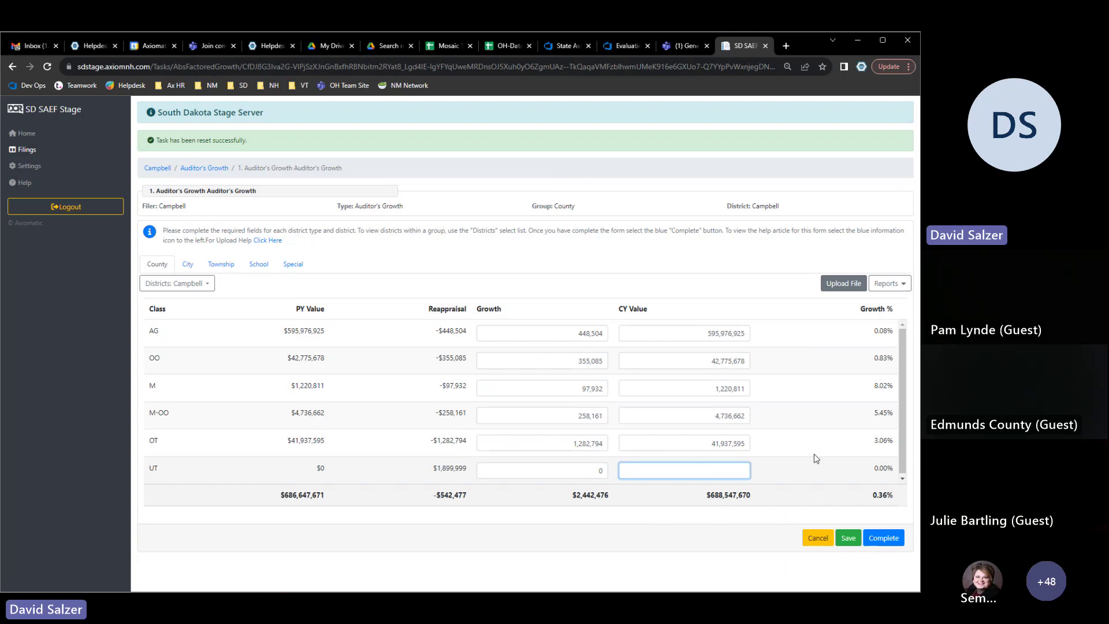
double_click(729, 444)
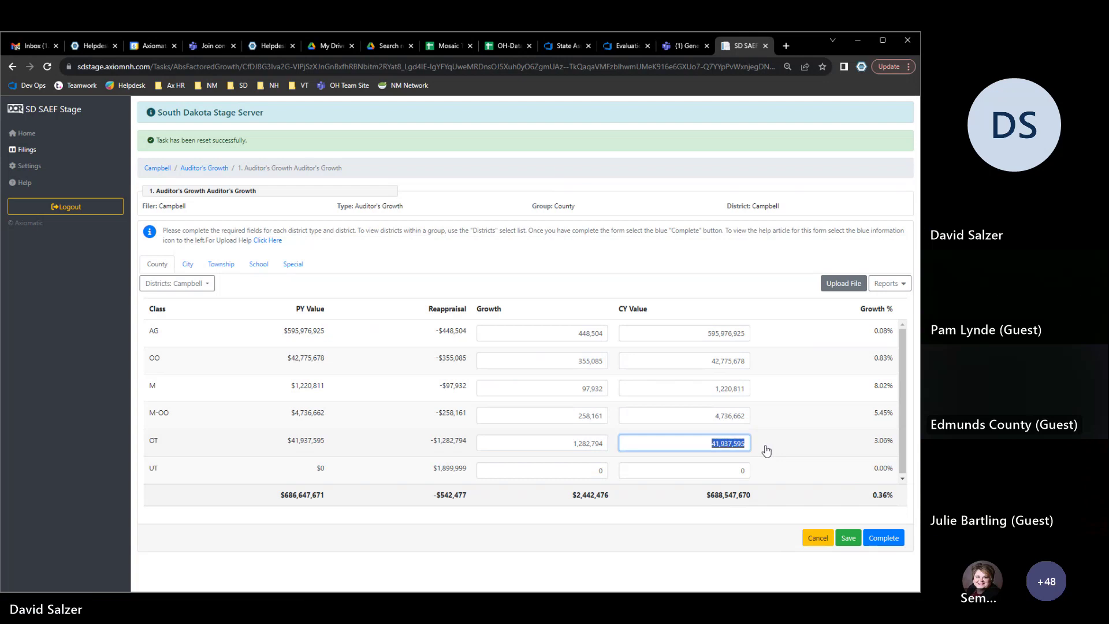
key("BackSpace")
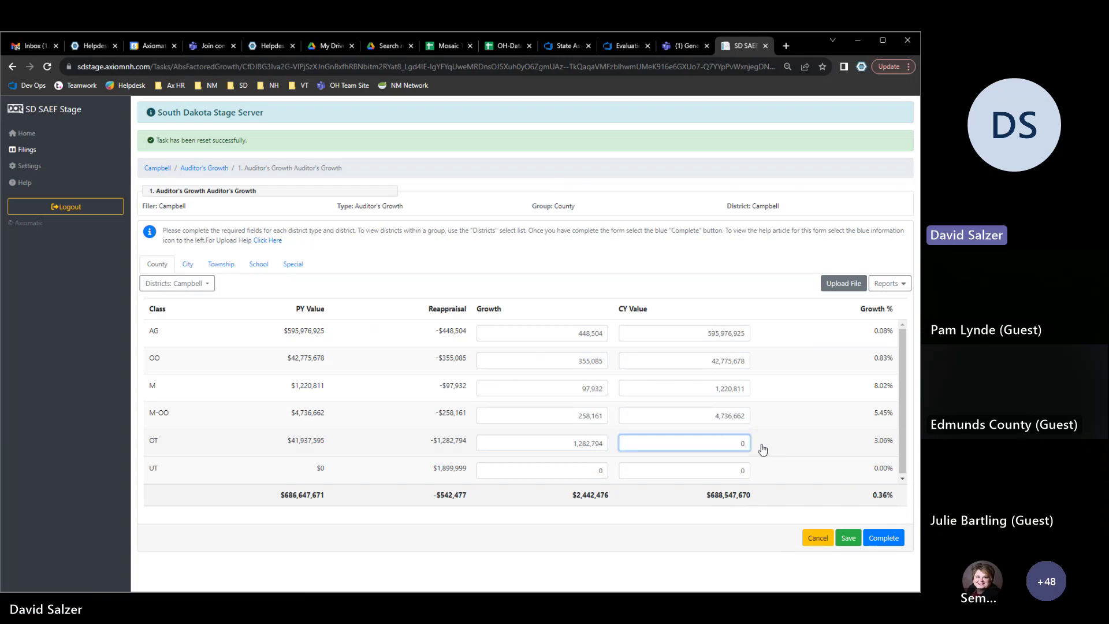
left_click(725, 534)
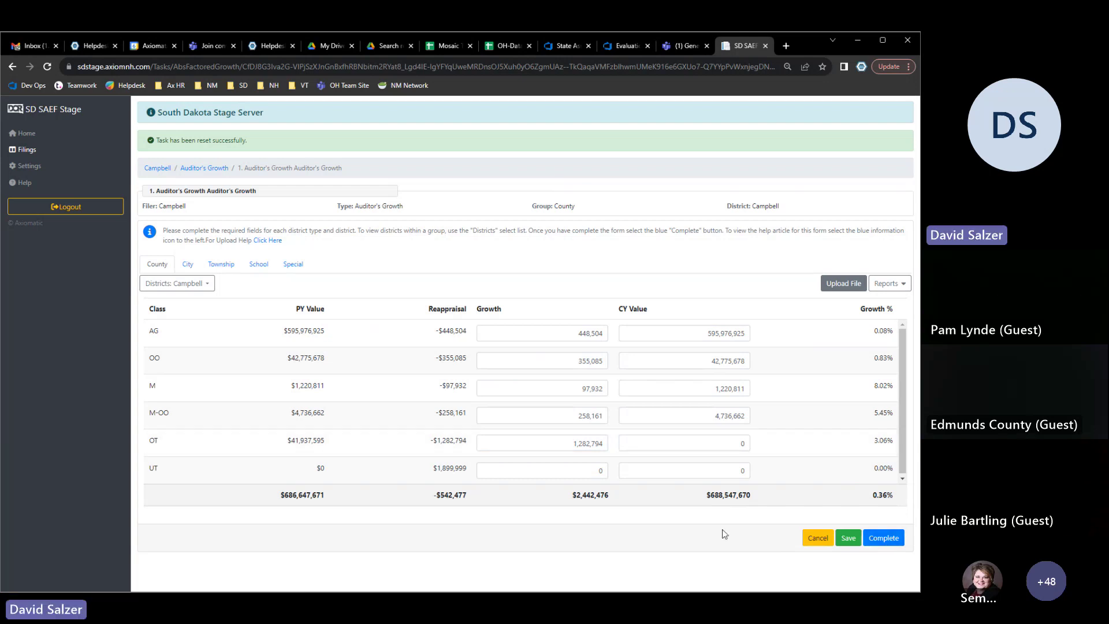
left_click(657, 448)
left_click(650, 524)
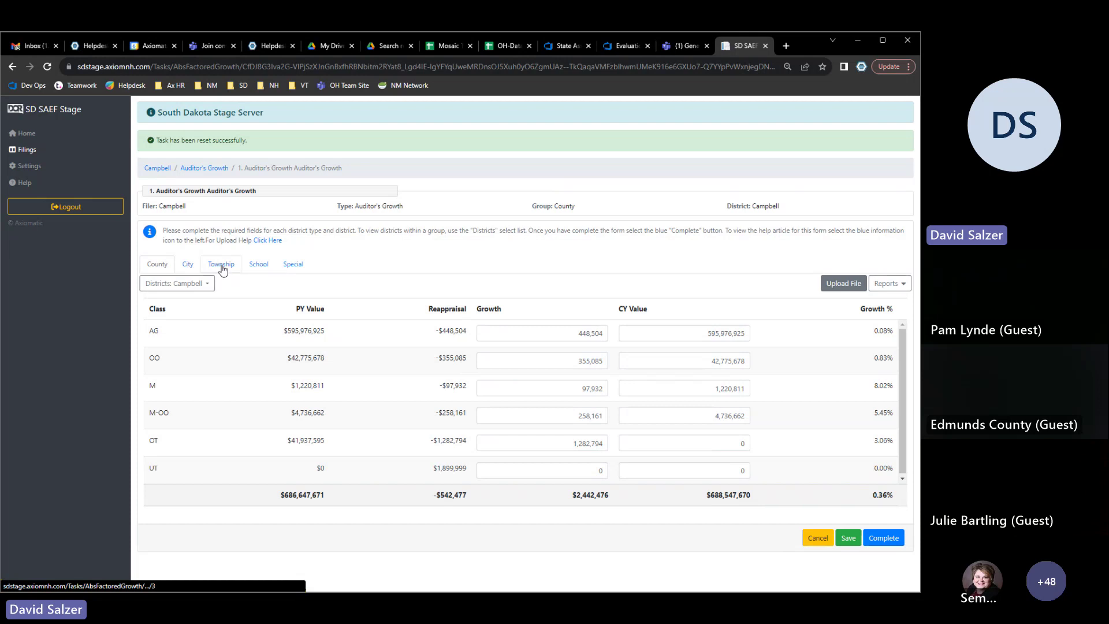
Switch to the School group, discarding the unsaved county changes, and save Bowdle's AG current-year value as 0
left_click(253, 265)
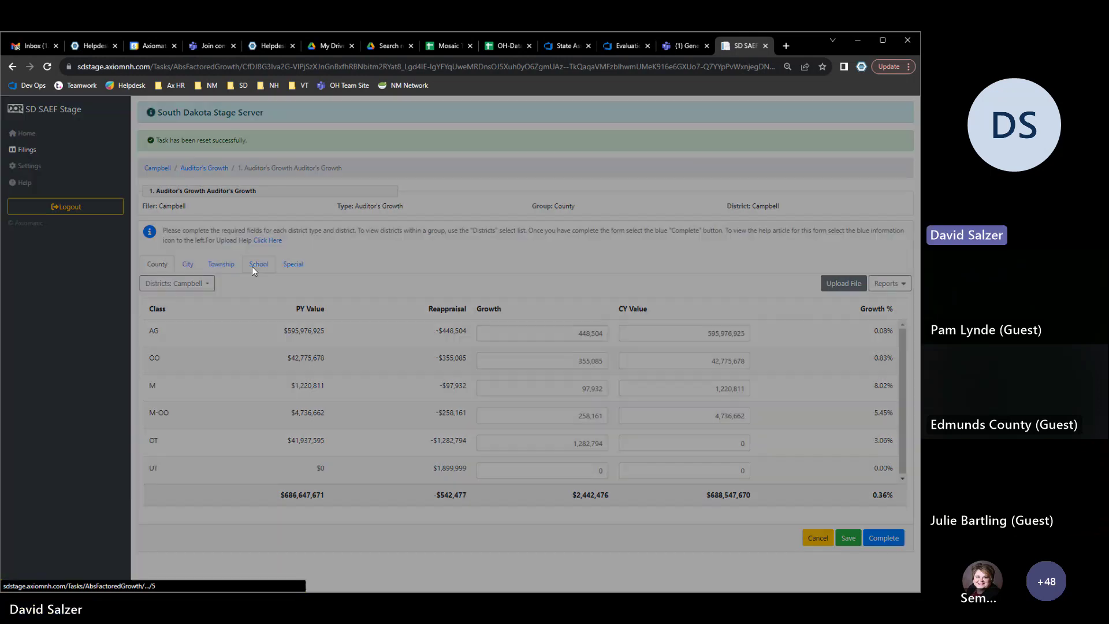
left_click(551, 178)
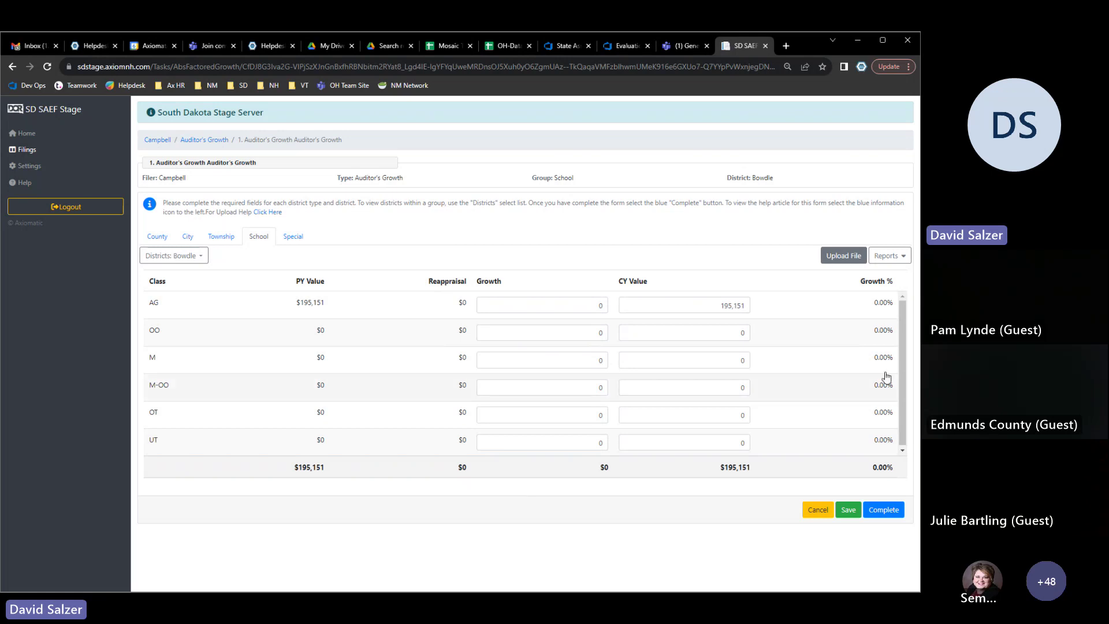
left_click(701, 303)
type("0")
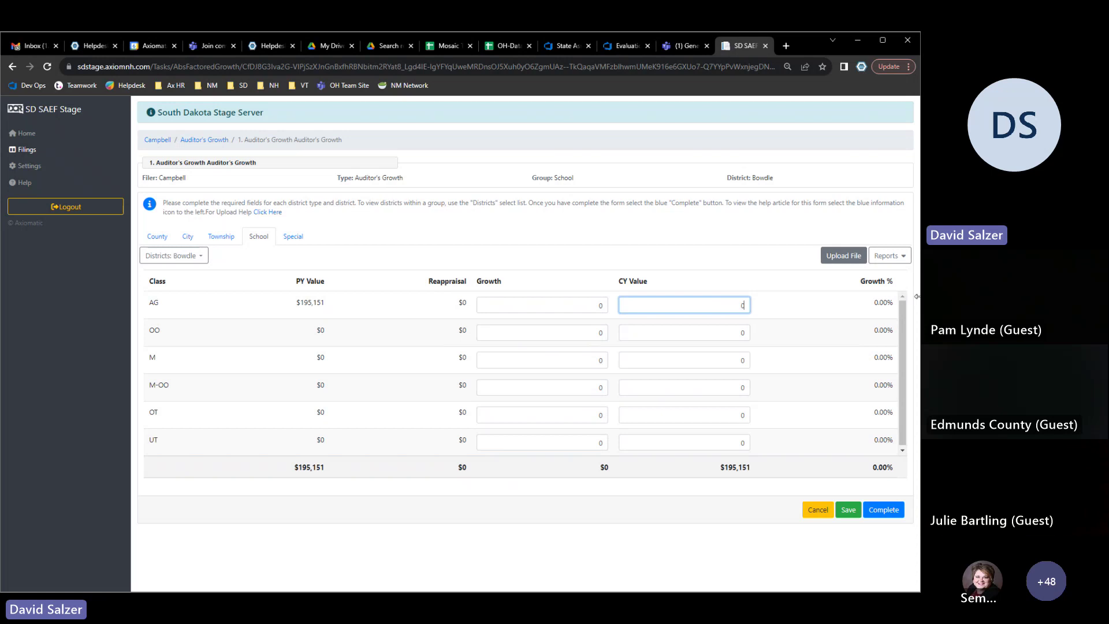
left_click(847, 510)
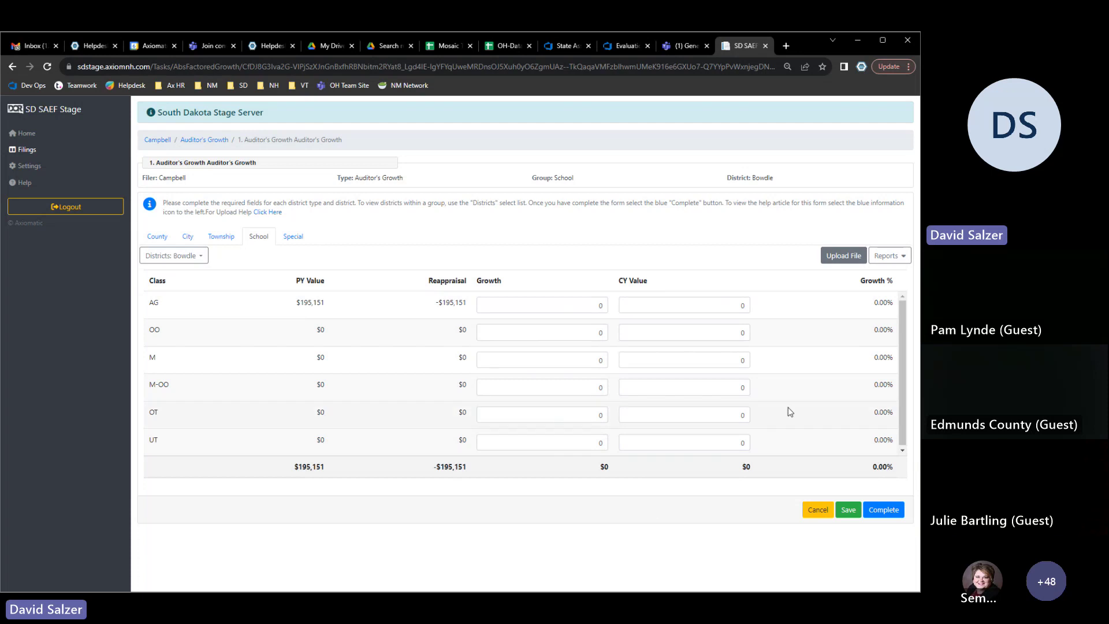
View the report options for the School group and submit the Auditor's Growth form as completed
left_click(896, 254)
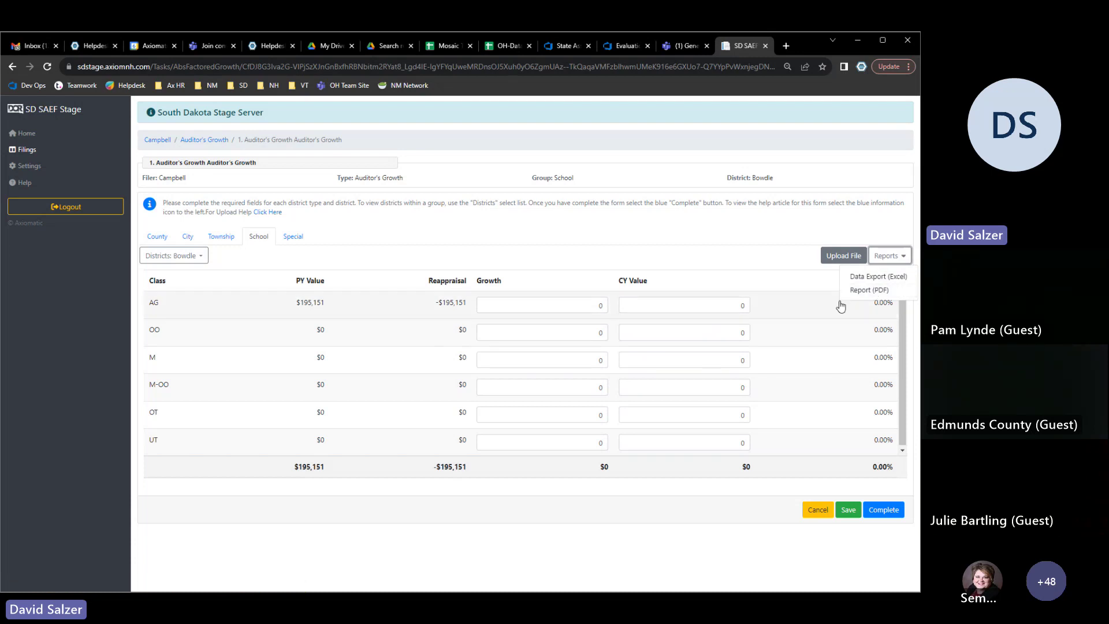
left_click(486, 242)
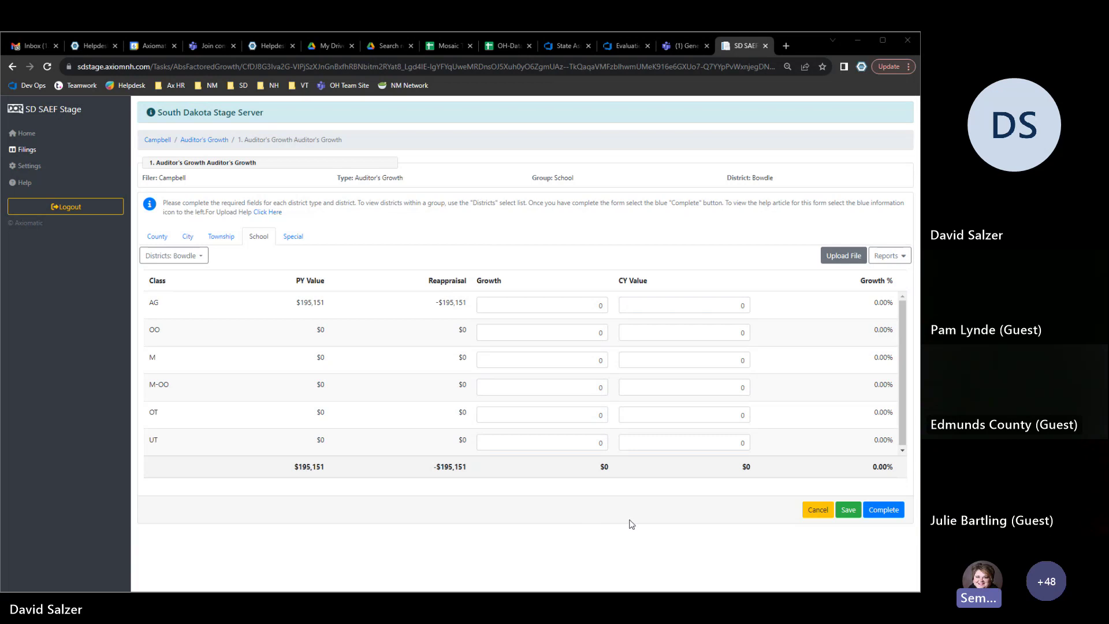
left_click(883, 510)
left_click(550, 169)
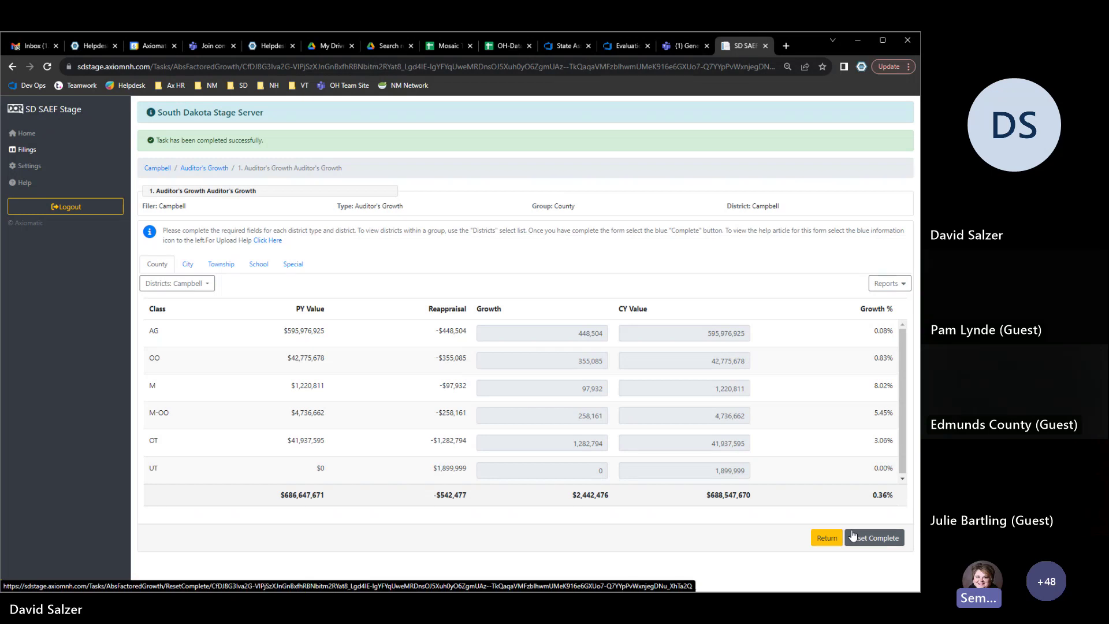
Return to the 2023 filings, change the filer to Jackson and open its Auditor's Growth task
left_click(223, 173)
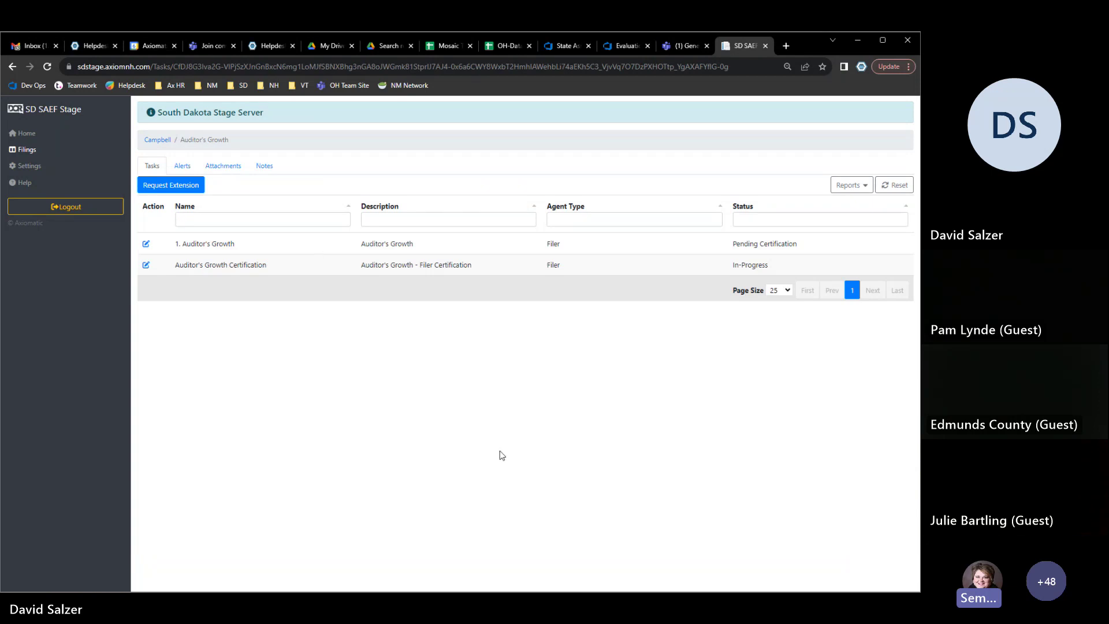
left_click(158, 141)
left_click(221, 142)
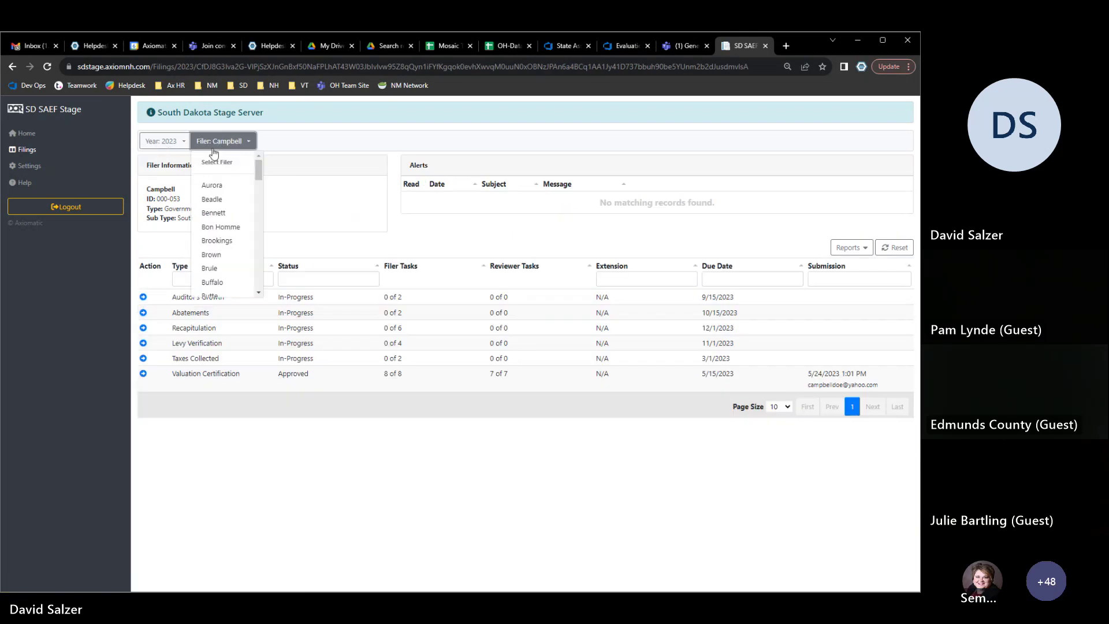
scroll(235, 246, "down", 2)
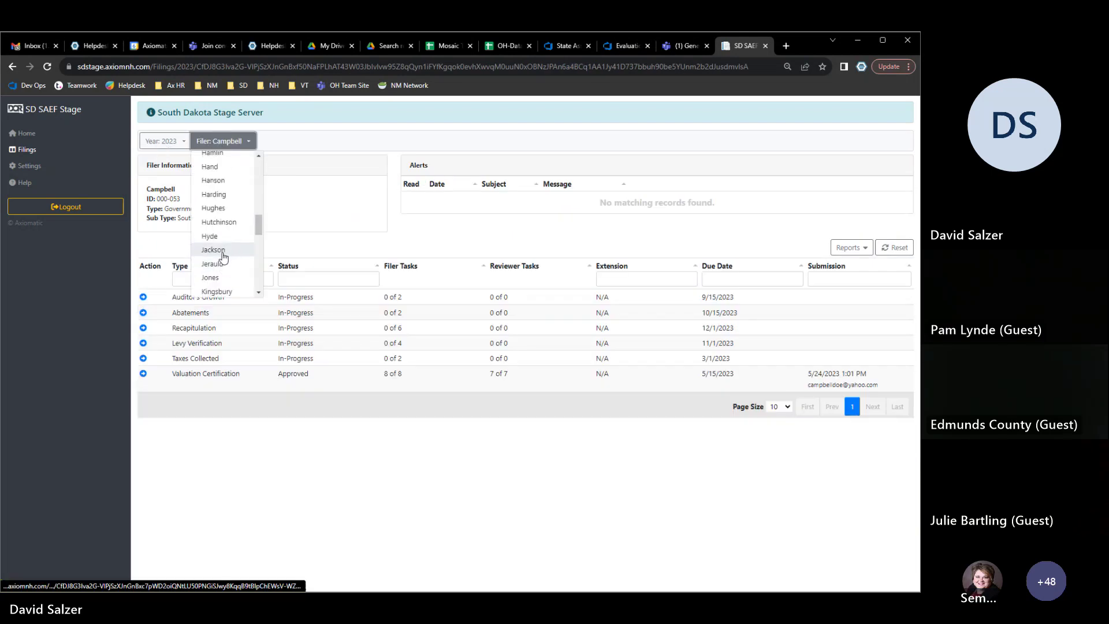
left_click(216, 254)
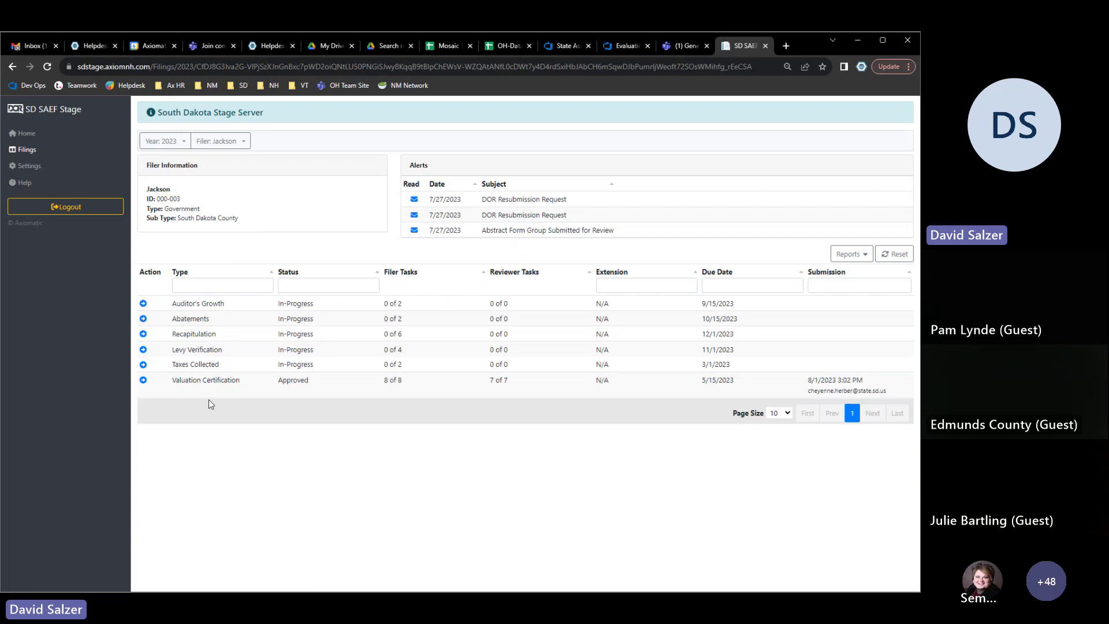
left_click(198, 306)
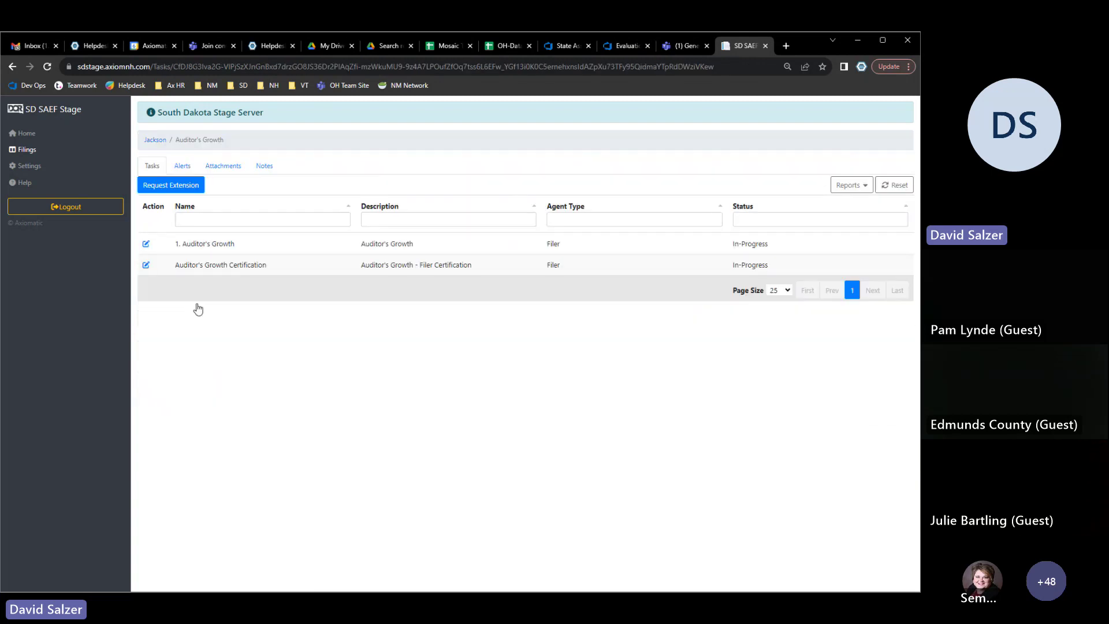
left_click(233, 245)
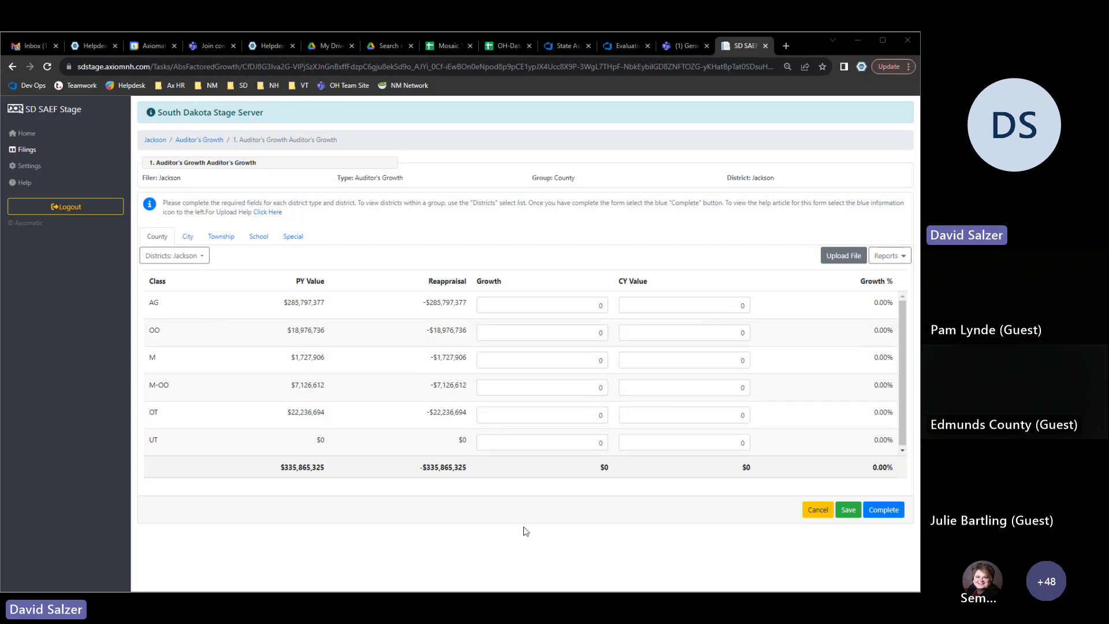
Open the growth file upload for Jackson and browse to the Translation folder under Project-SD_DOR, Deployment
left_click(830, 259)
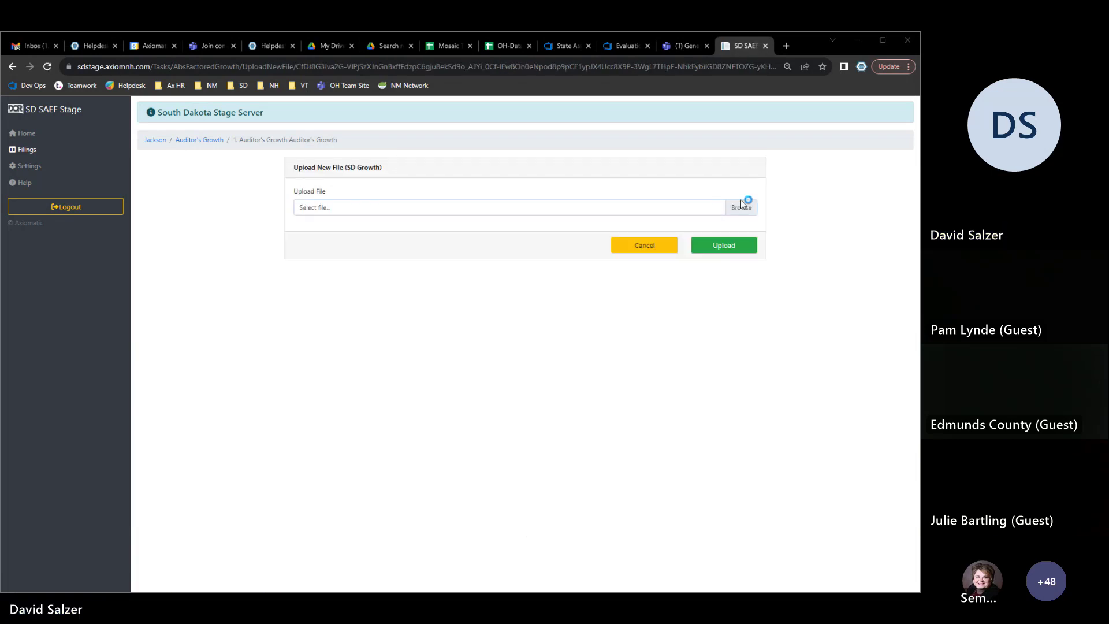
left_click(741, 206)
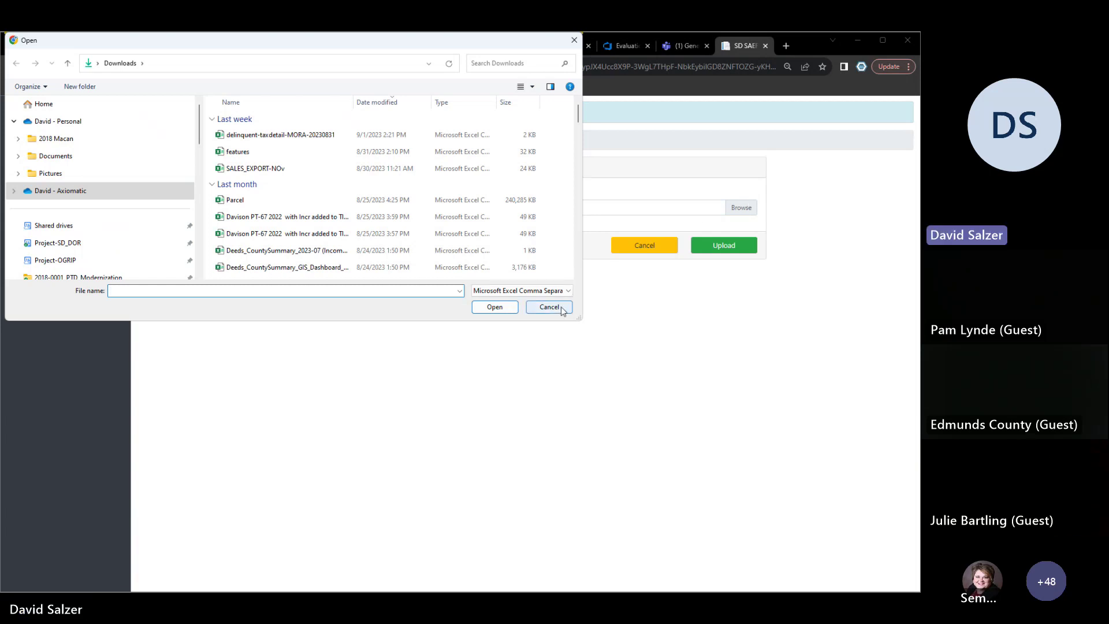
left_click(559, 307)
left_click(747, 208)
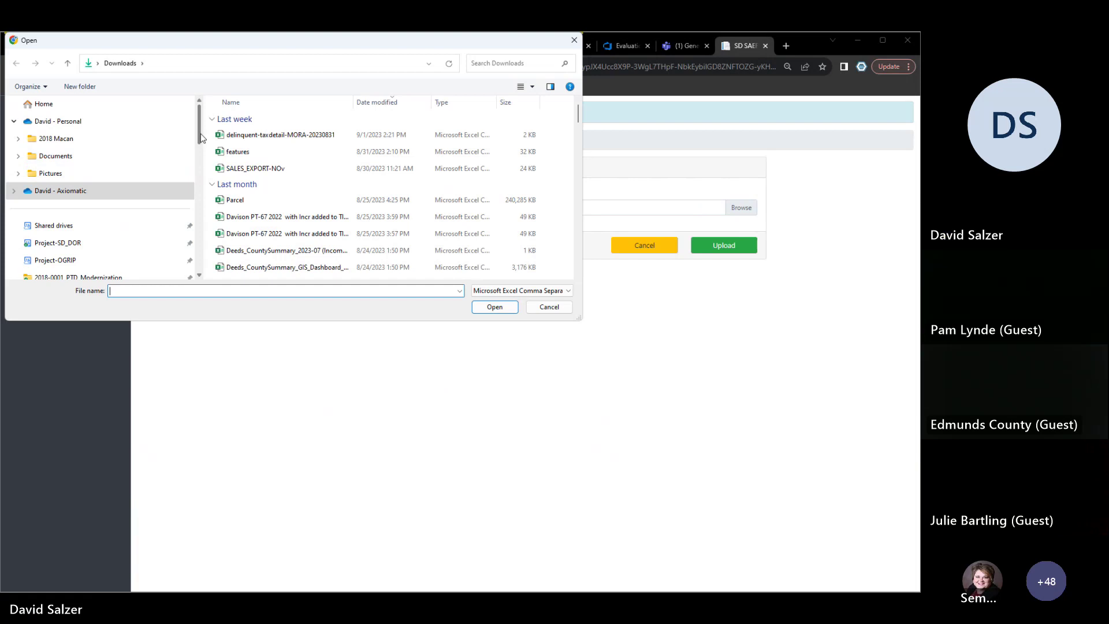
left_click_drag(200, 133, 201, 166)
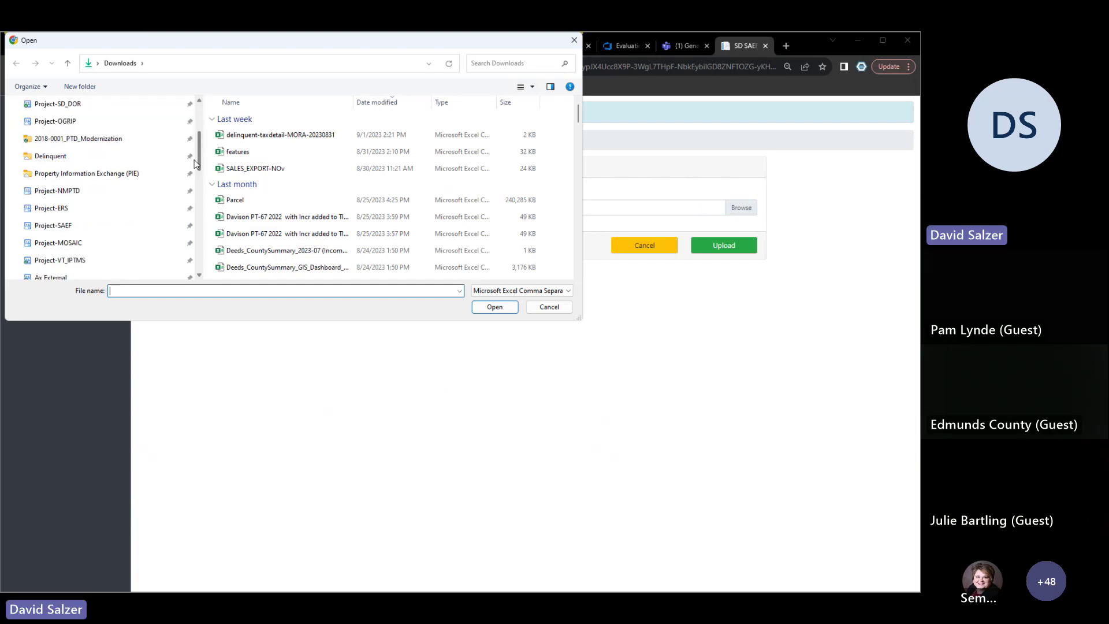
left_click(77, 105)
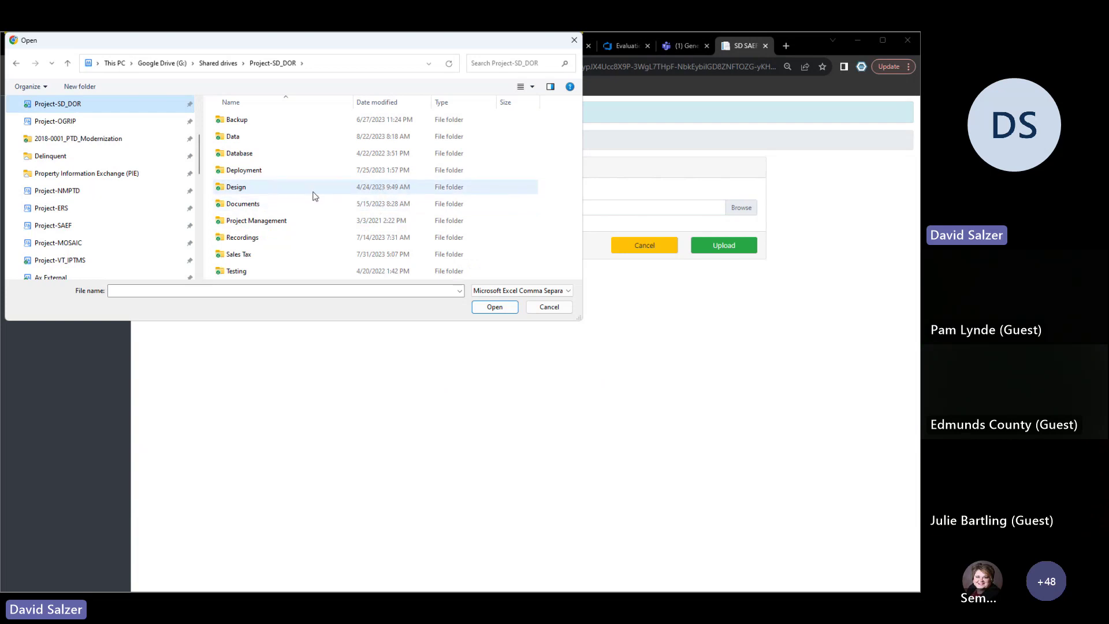
left_click(248, 172)
double_click(248, 172)
double_click(243, 223)
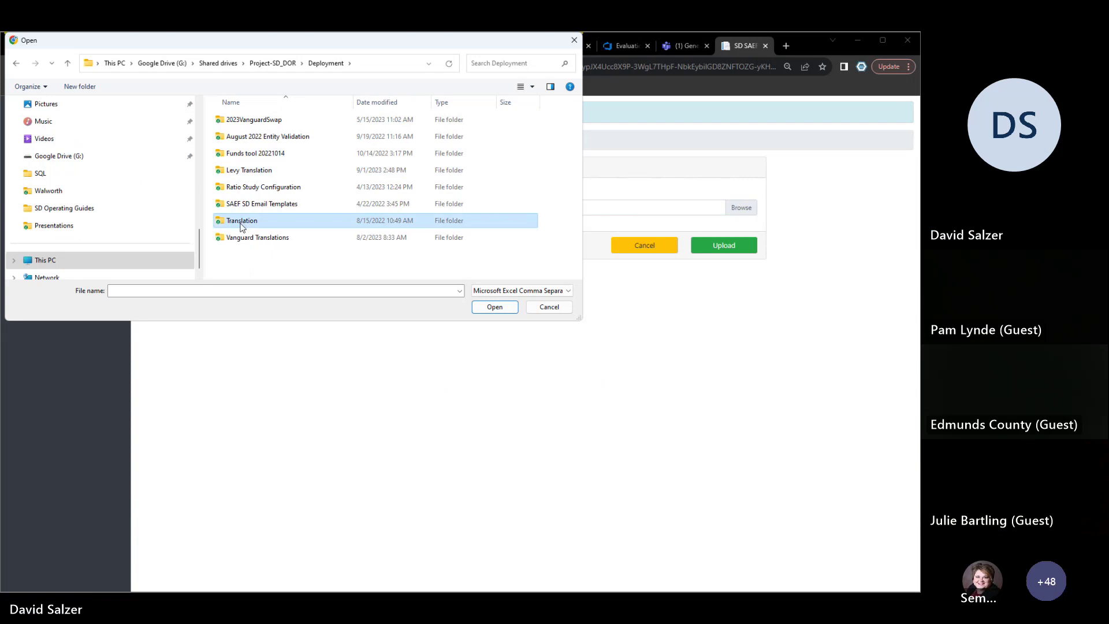
Upload DOEFactoredGrowthSD0037_11-May-2022_085051.csv from the Jackson folder inside Approved
double_click(242, 120)
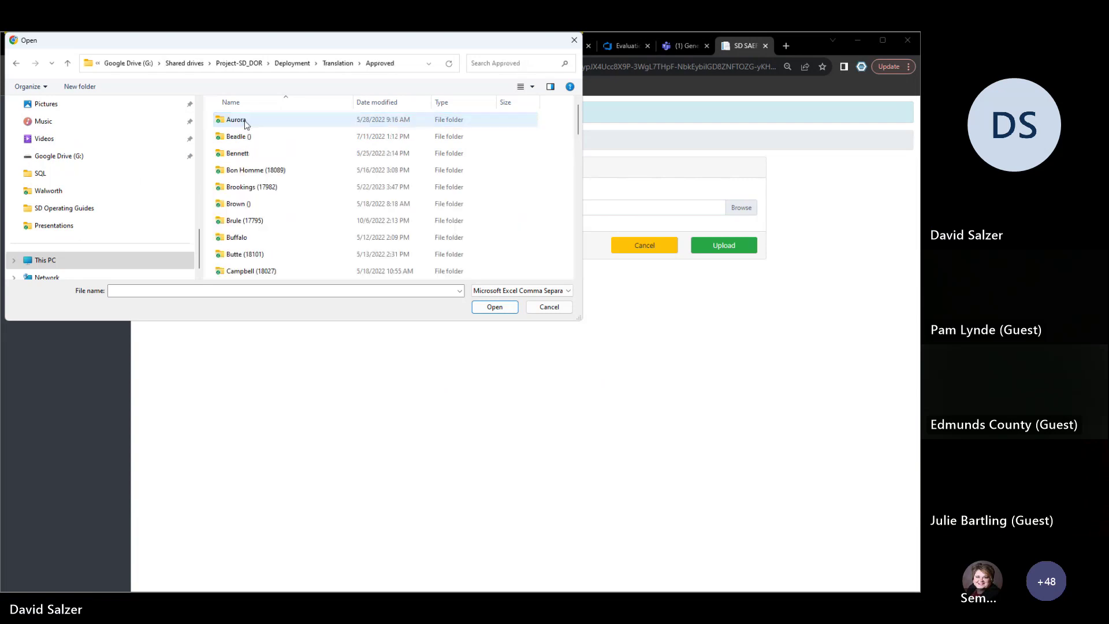
scroll(275, 218, "down", 6)
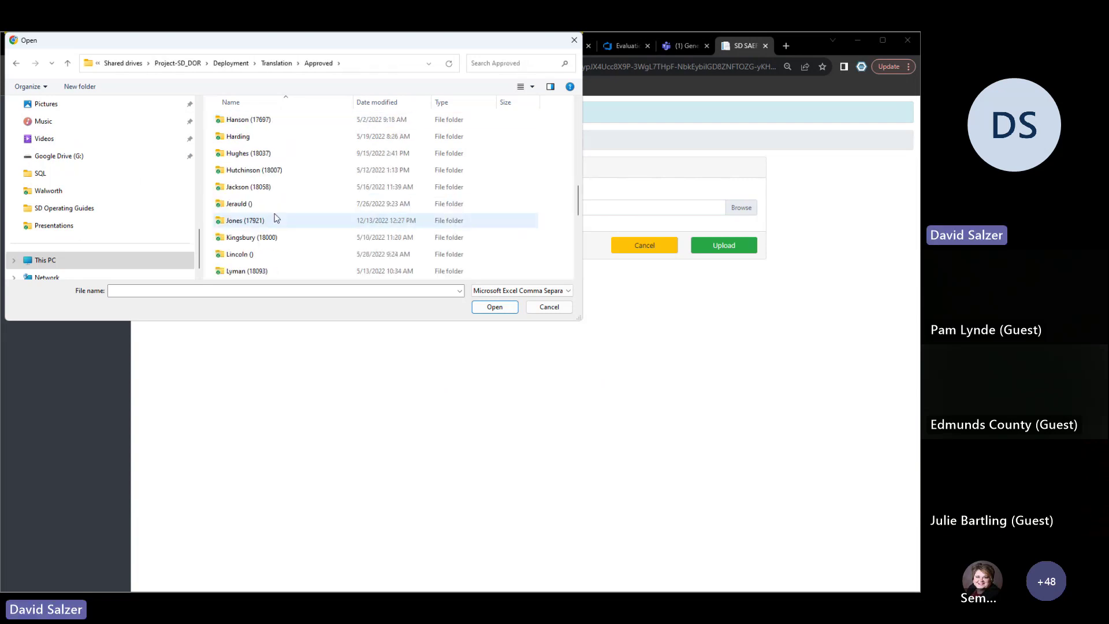
left_click(257, 188)
double_click(257, 188)
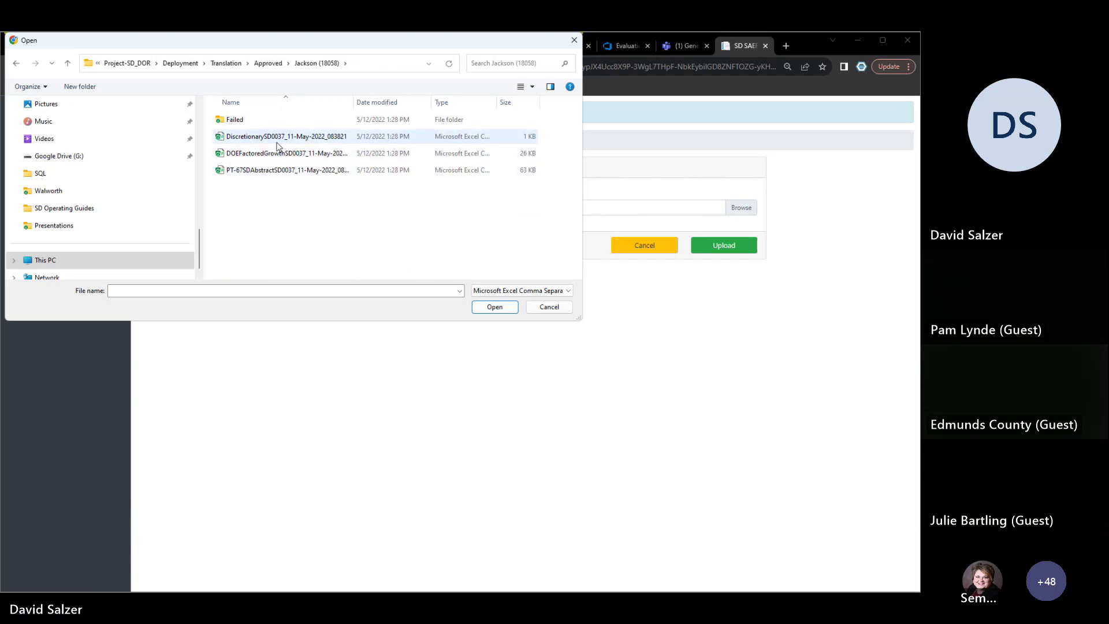
double_click(279, 153)
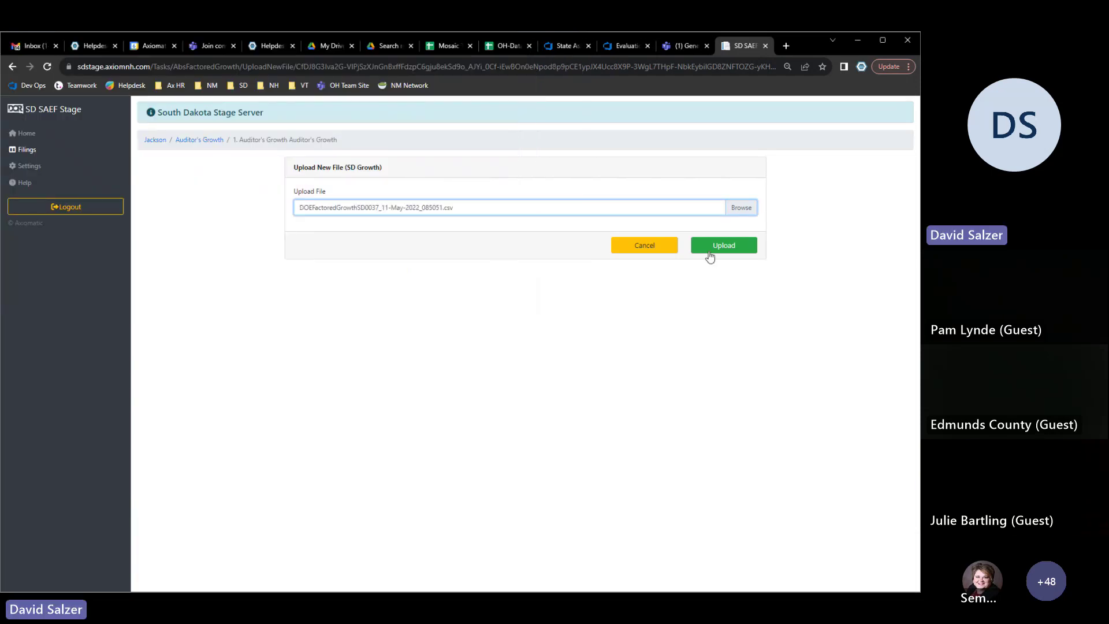
left_click(711, 248)
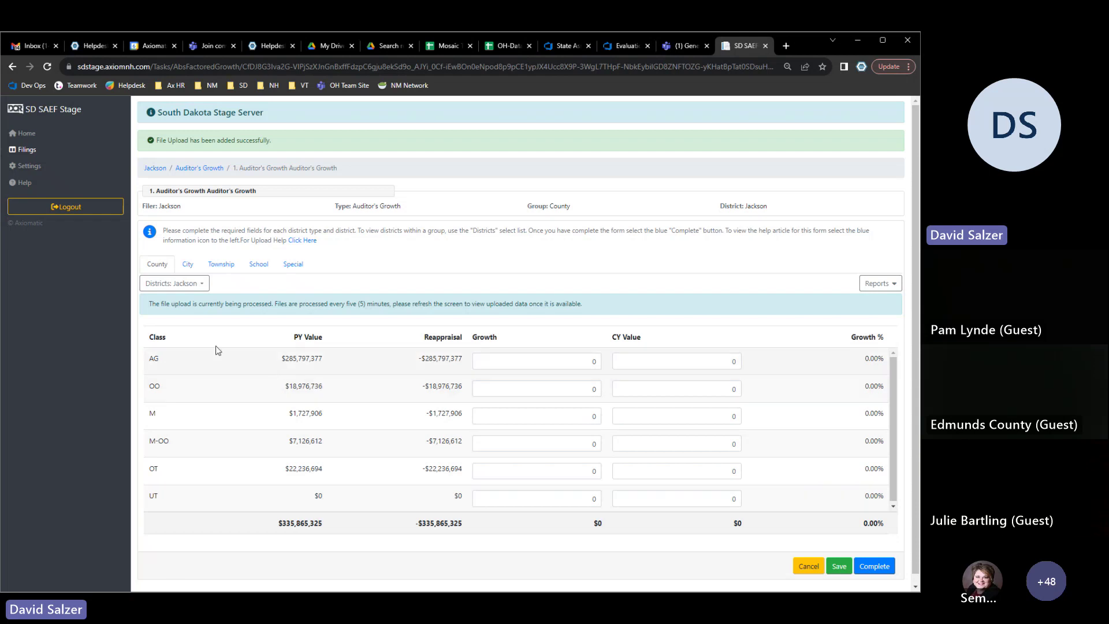
Read the notice about the uploaded file and reopen the Auditor's Growth task from Jackson's task list
left_click_drag(151, 305, 603, 306)
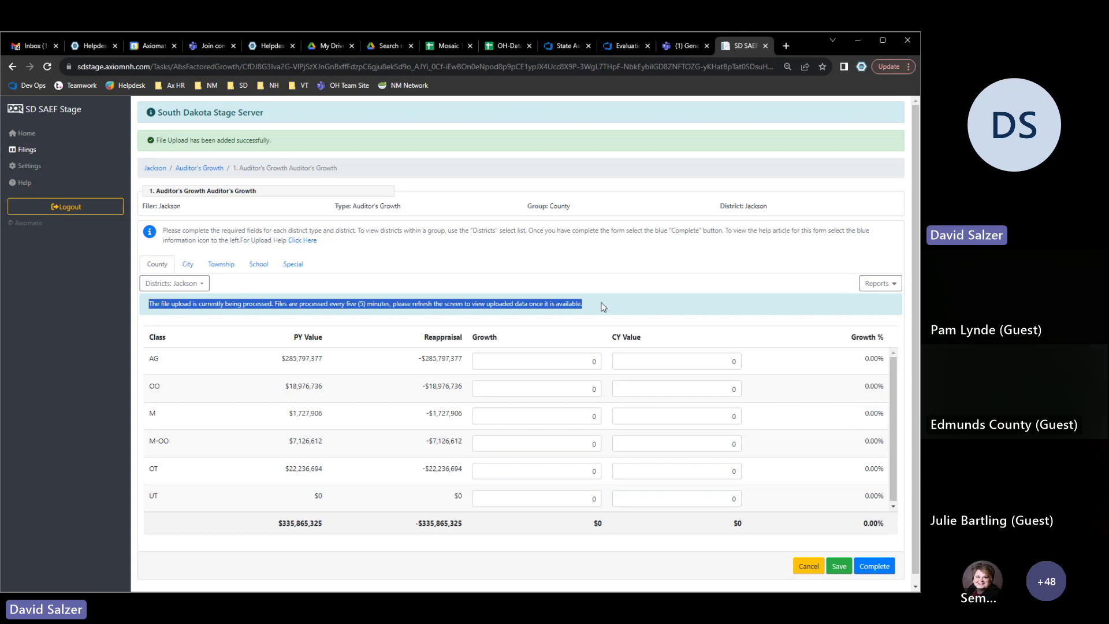
left_click(647, 278)
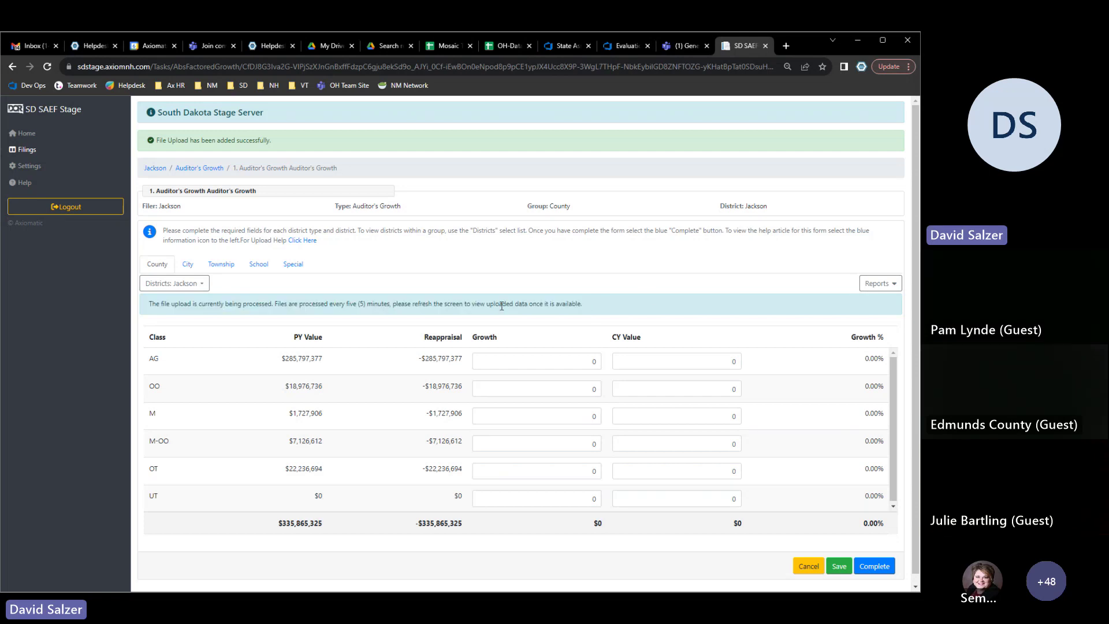
left_click(200, 168)
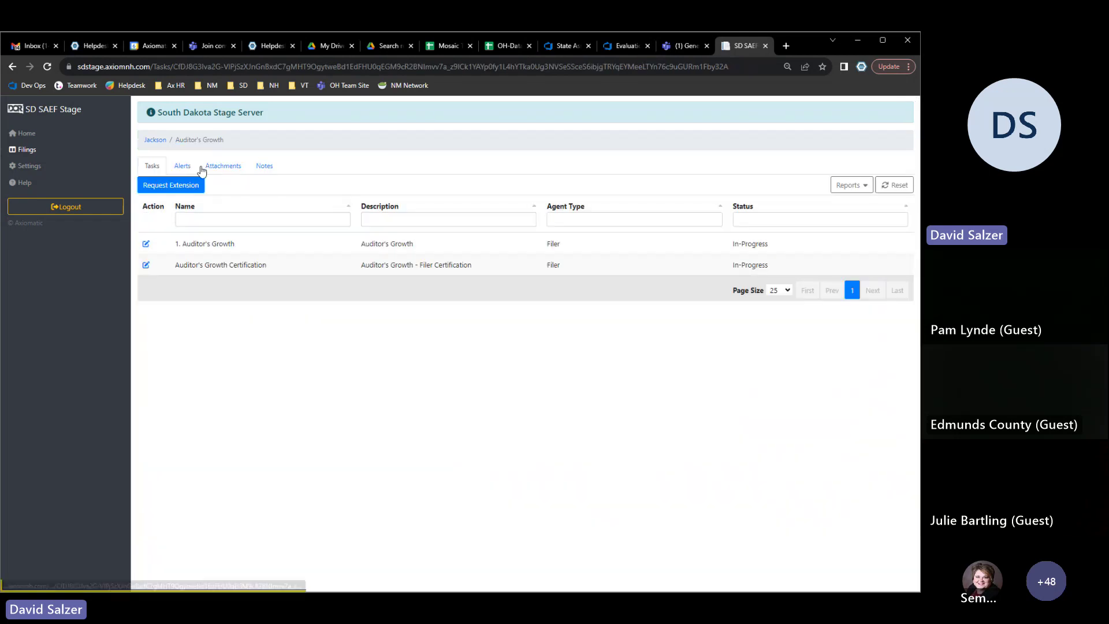
left_click(213, 242)
Review the file-processing notice on the reopened county form and look at its report options
left_click_drag(171, 276, 515, 276)
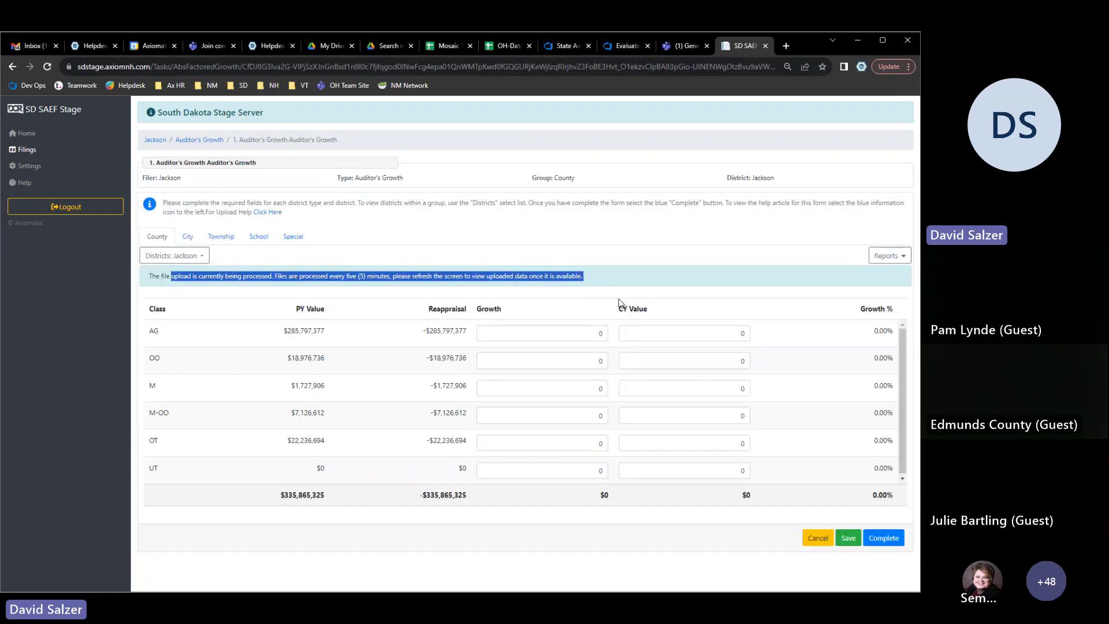
left_click(407, 258)
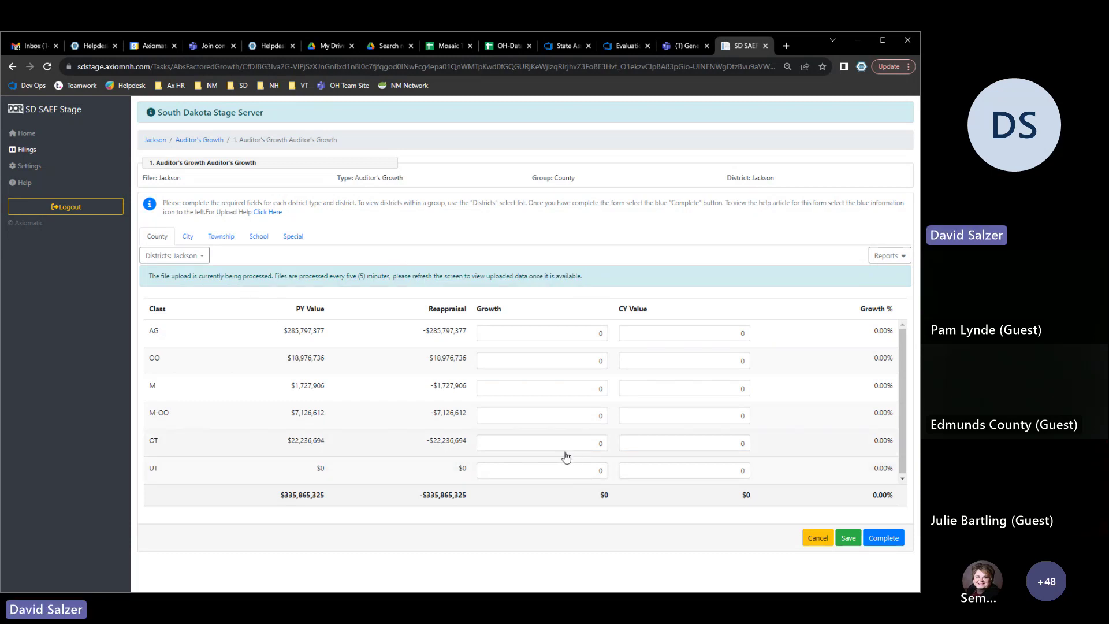
left_click_drag(149, 276, 586, 280)
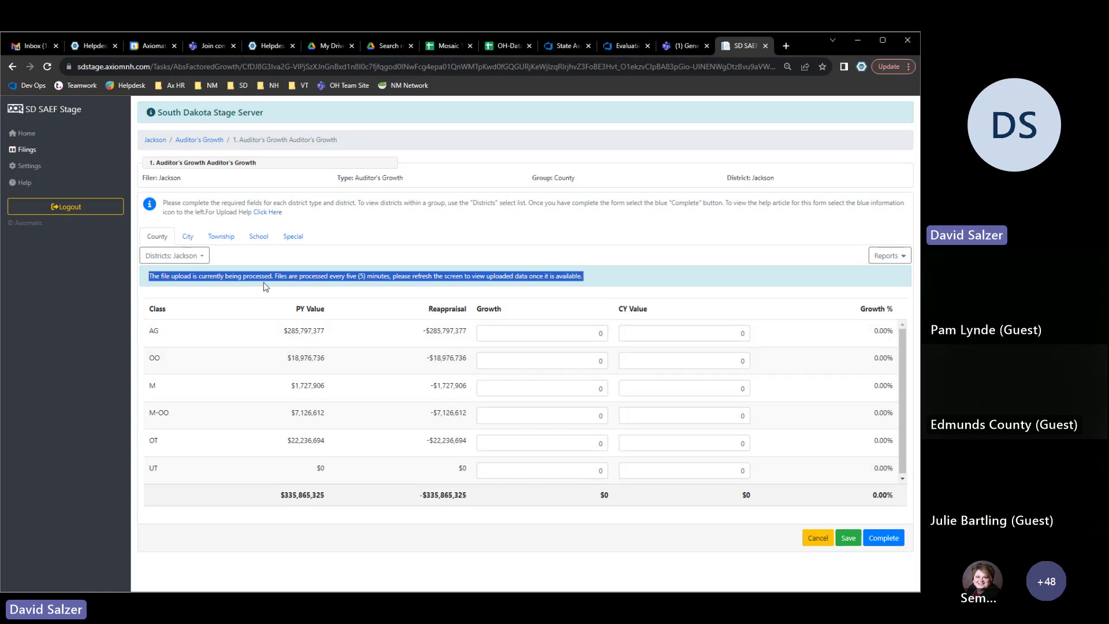
left_click(381, 230)
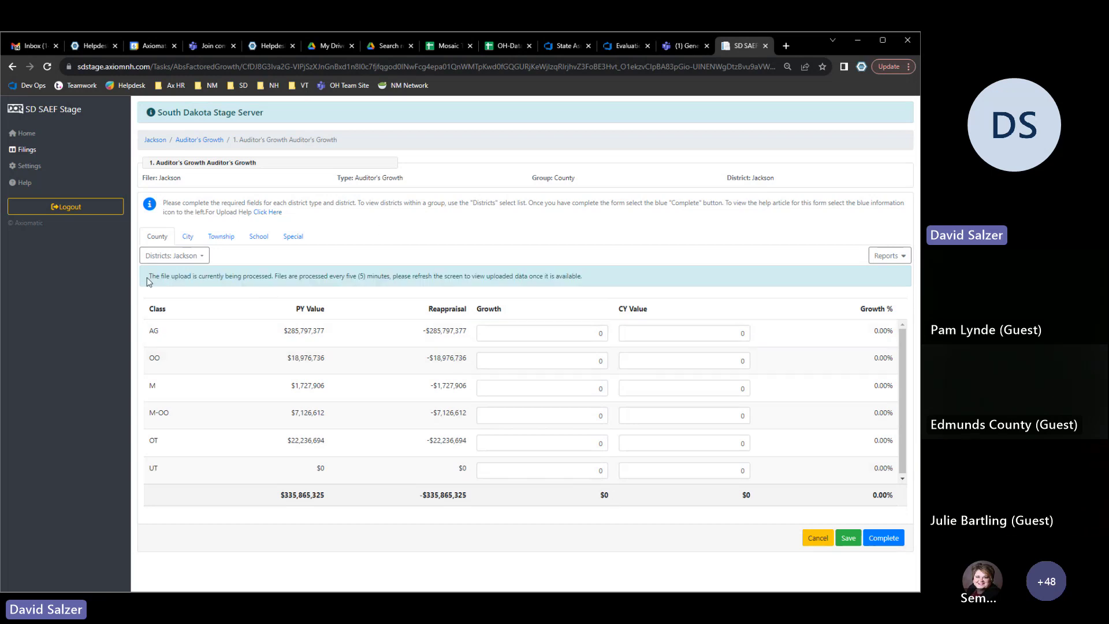
left_click_drag(152, 277, 600, 300)
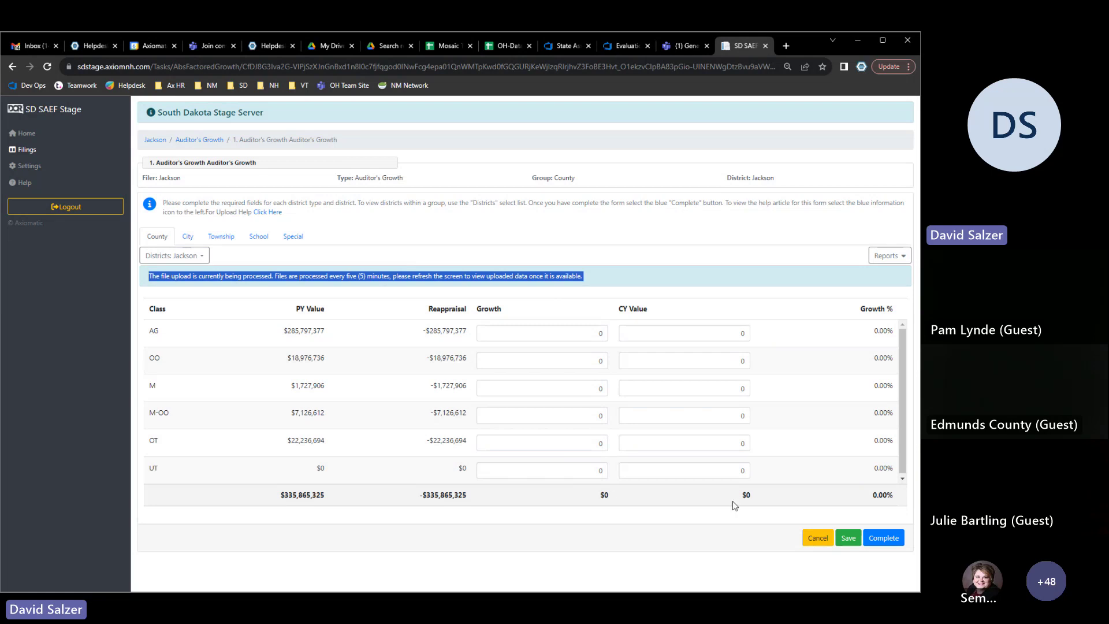
left_click(761, 248)
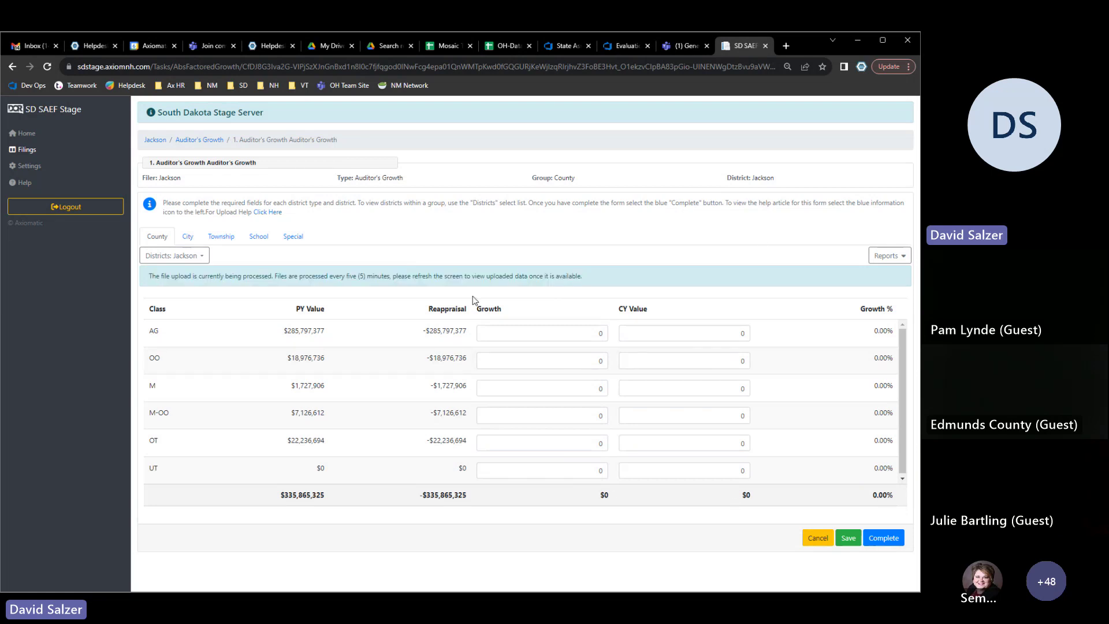
left_click(908, 258)
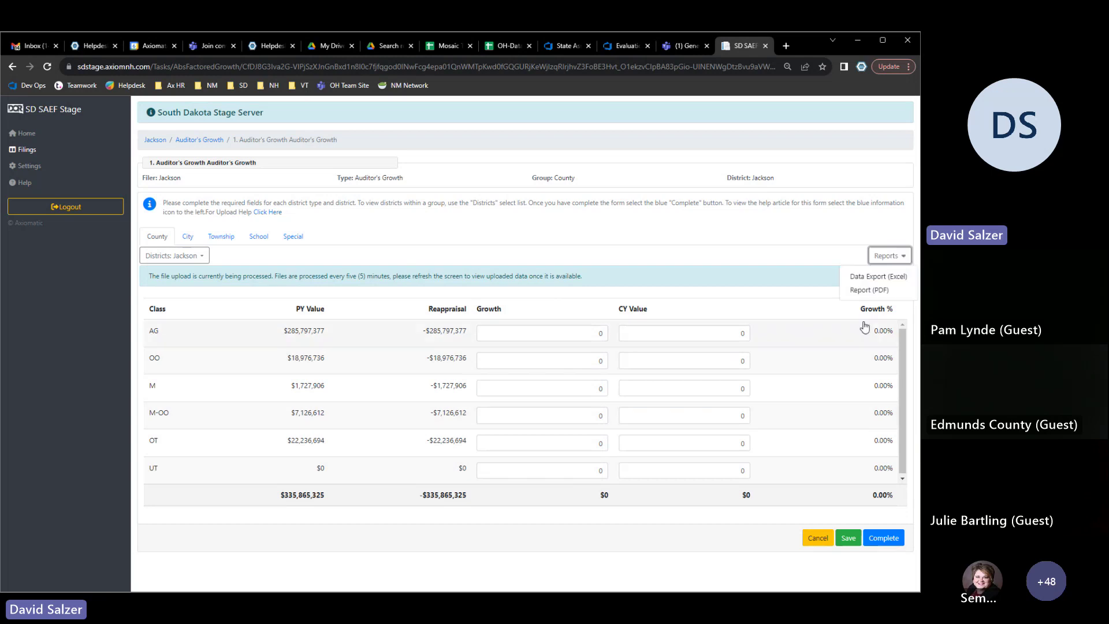
left_click(657, 248)
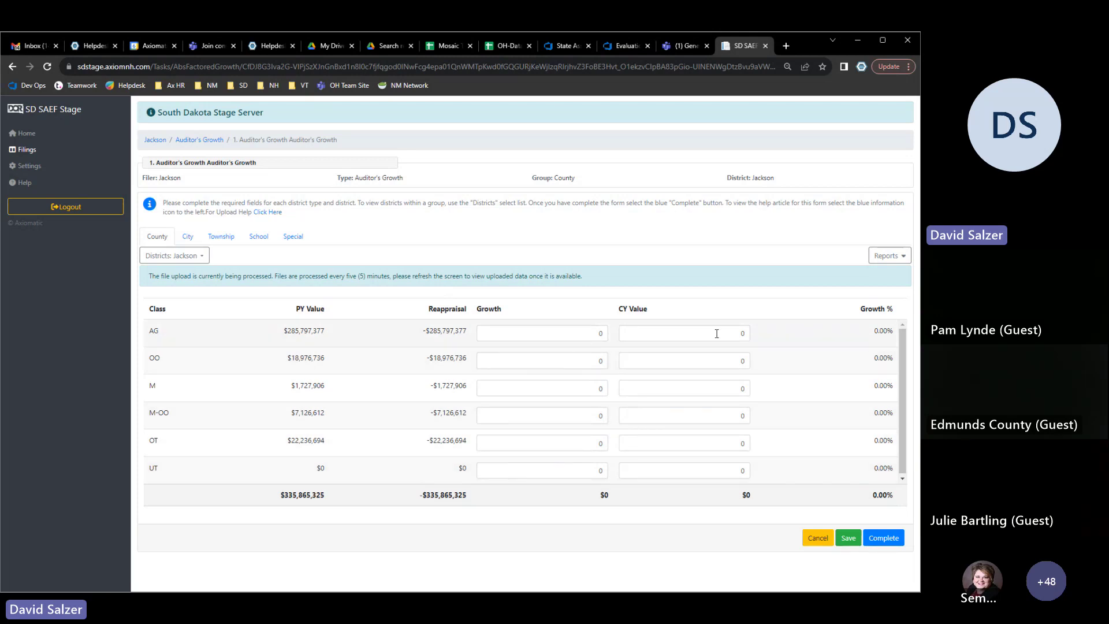
Set the county's AG current-year value to 3,500,000 and save the form
left_click(739, 334)
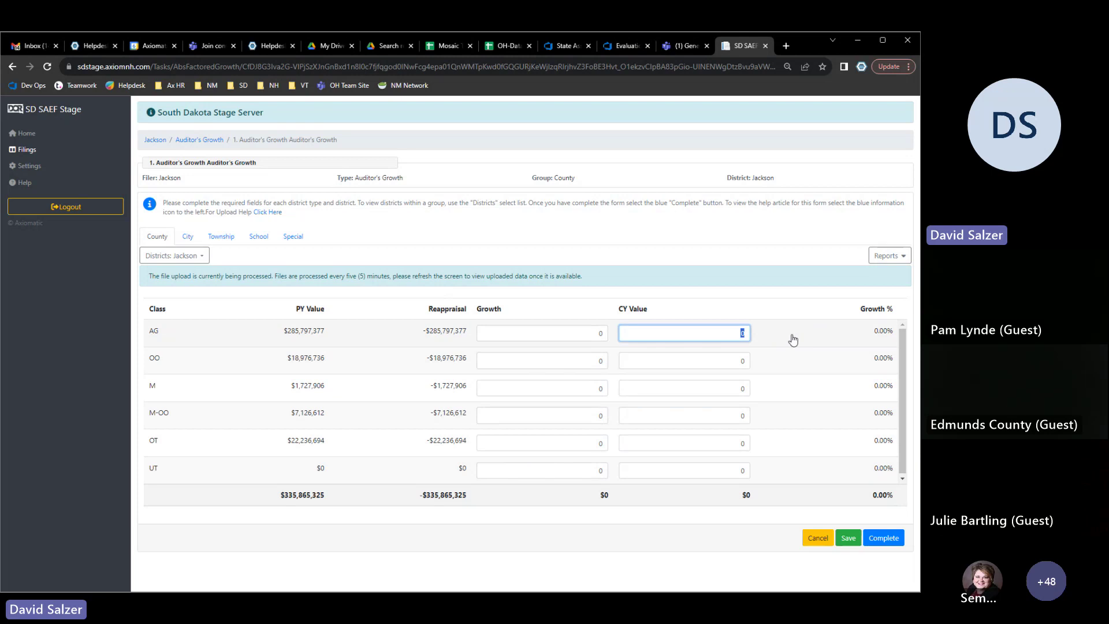
type("3,")
type("500,000")
left_click(794, 341)
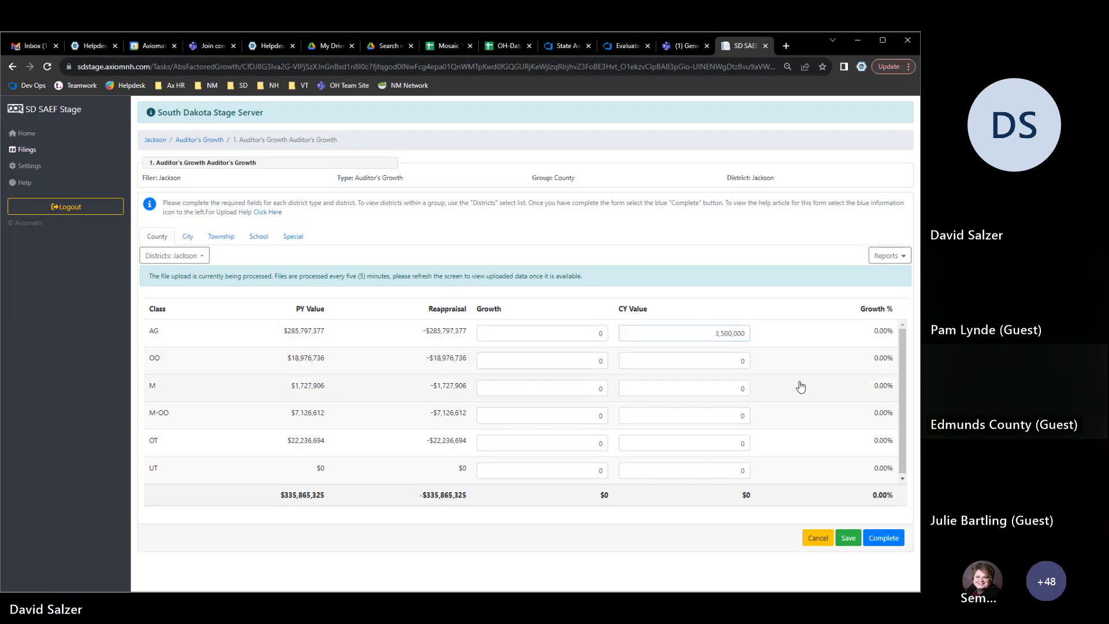
left_click(849, 537)
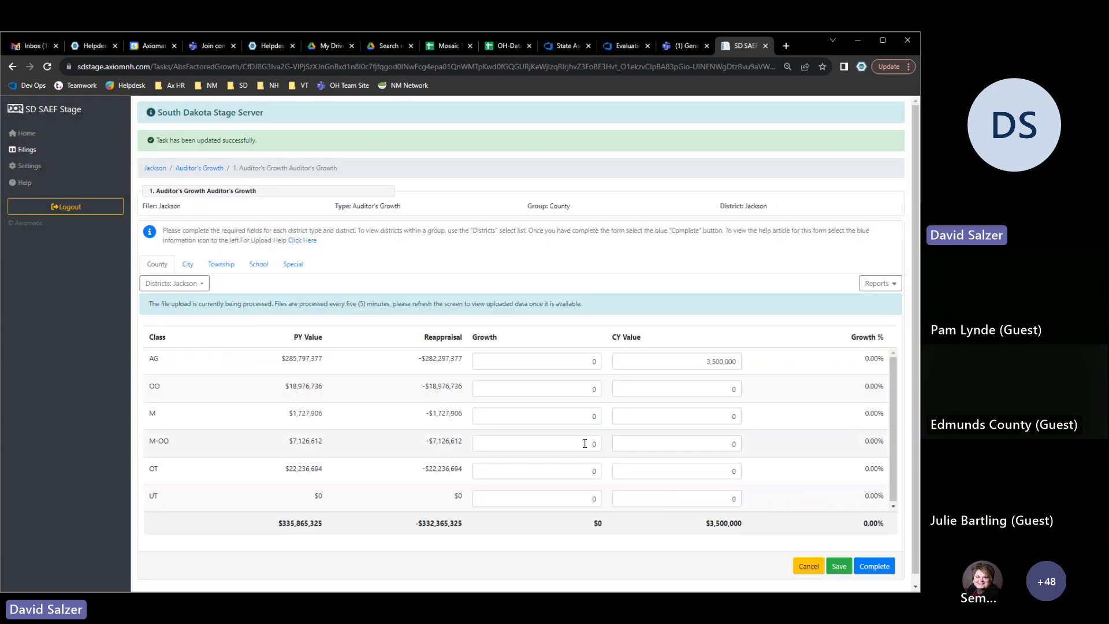
Copy the AG current-year value of 3,500,000 into the AG growth field and save the form
left_click(544, 356)
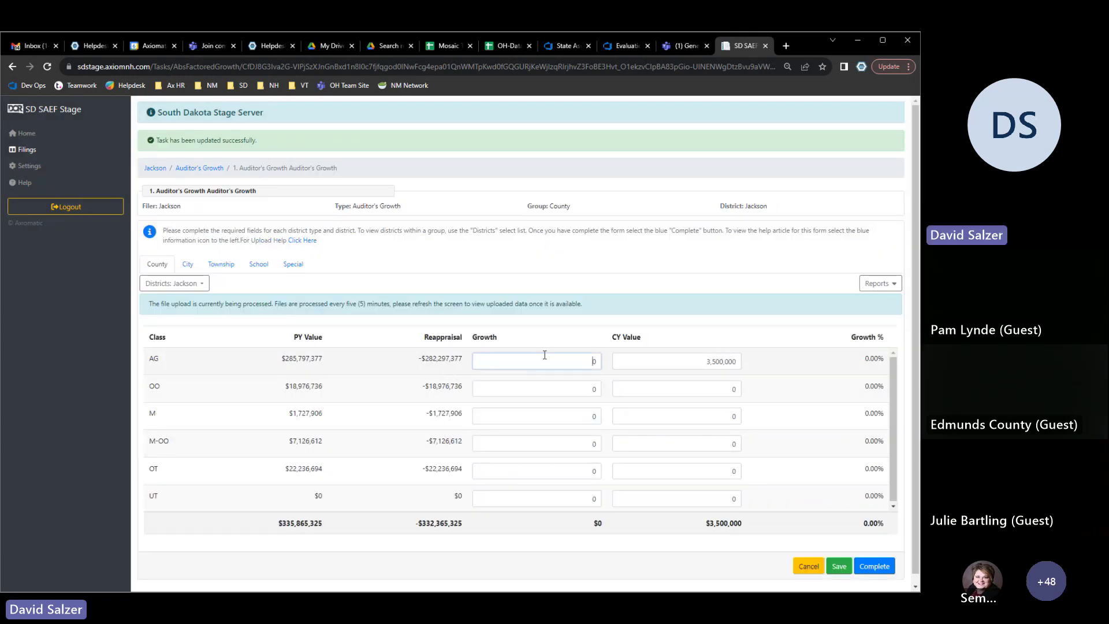
left_click(709, 366)
key("ctrl+c")
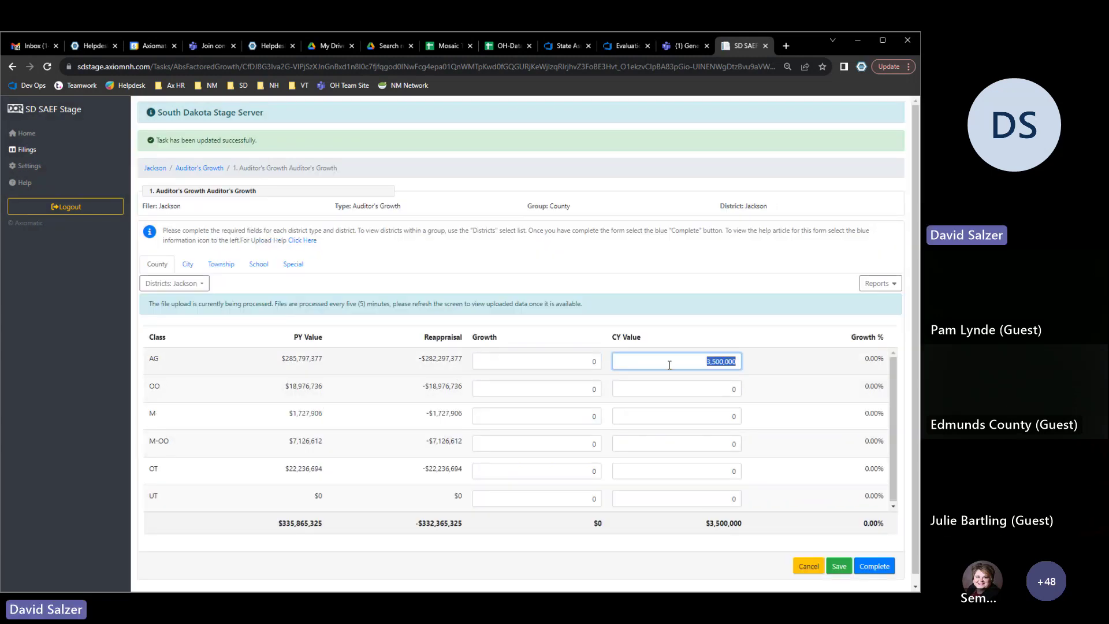
left_click(561, 361)
key("ctrl+v")
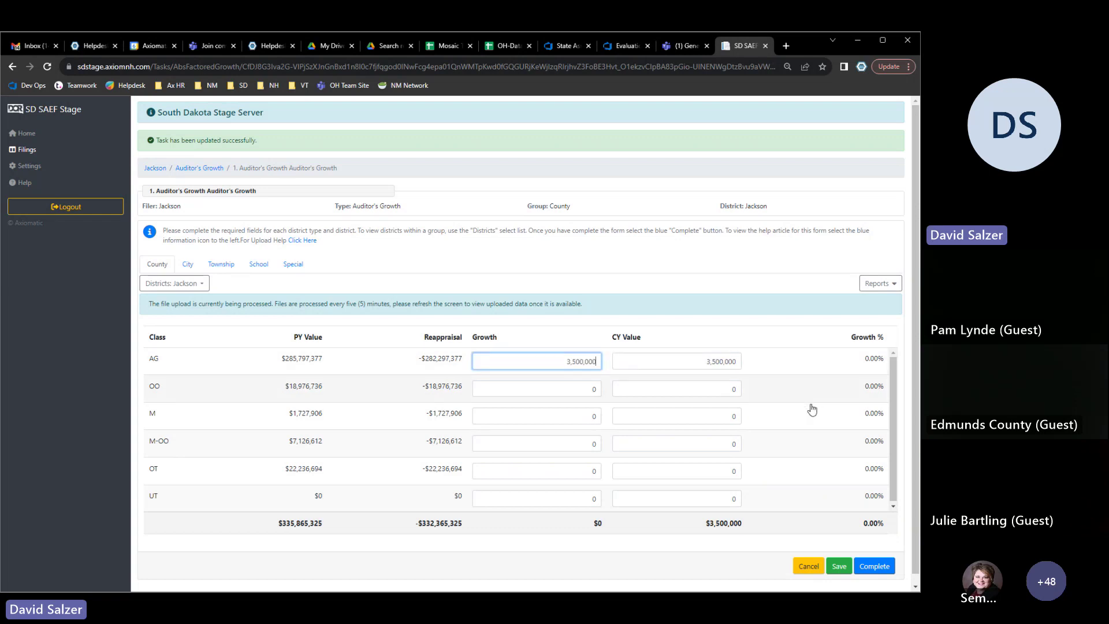
left_click(839, 566)
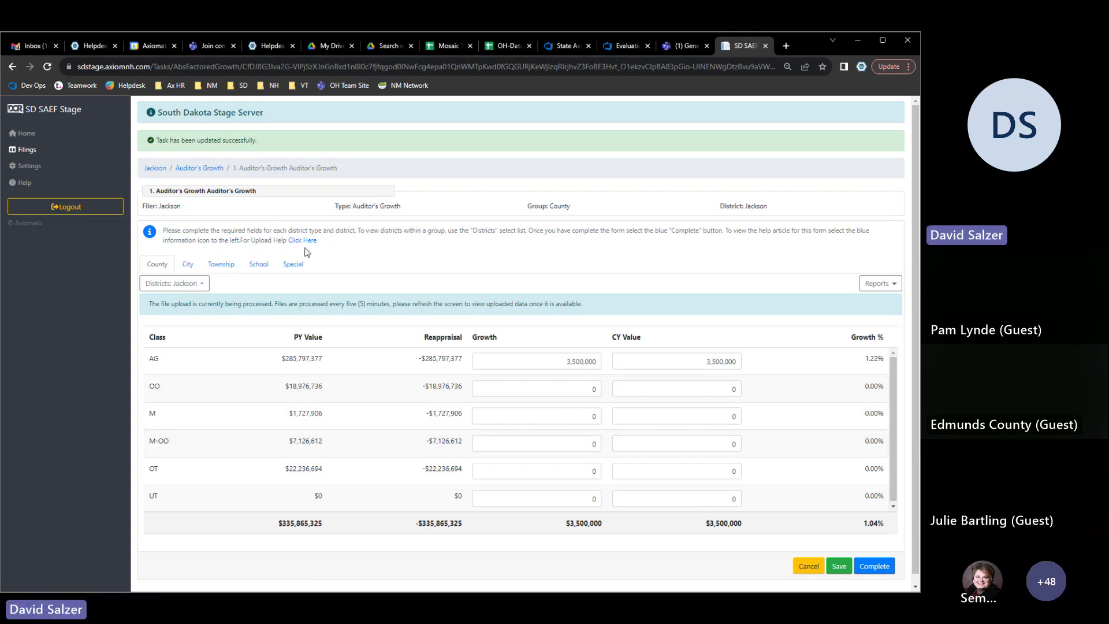
Open the form's Factored Growth help article and read through its overview, instructions, validation rules and report sections
left_click(152, 233)
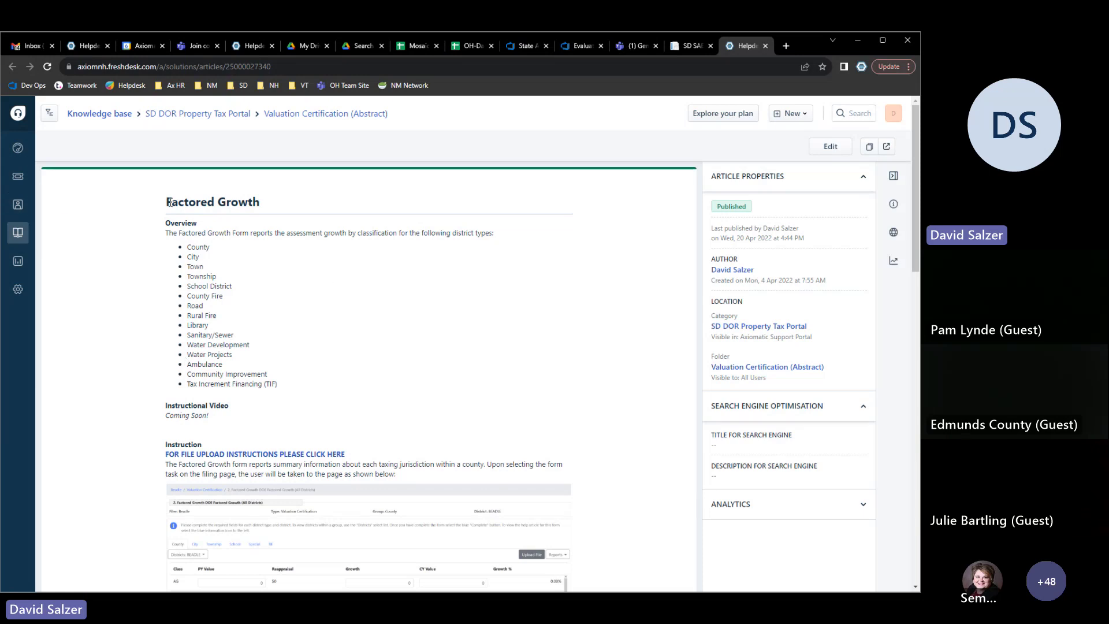
left_click_drag(168, 199, 287, 376)
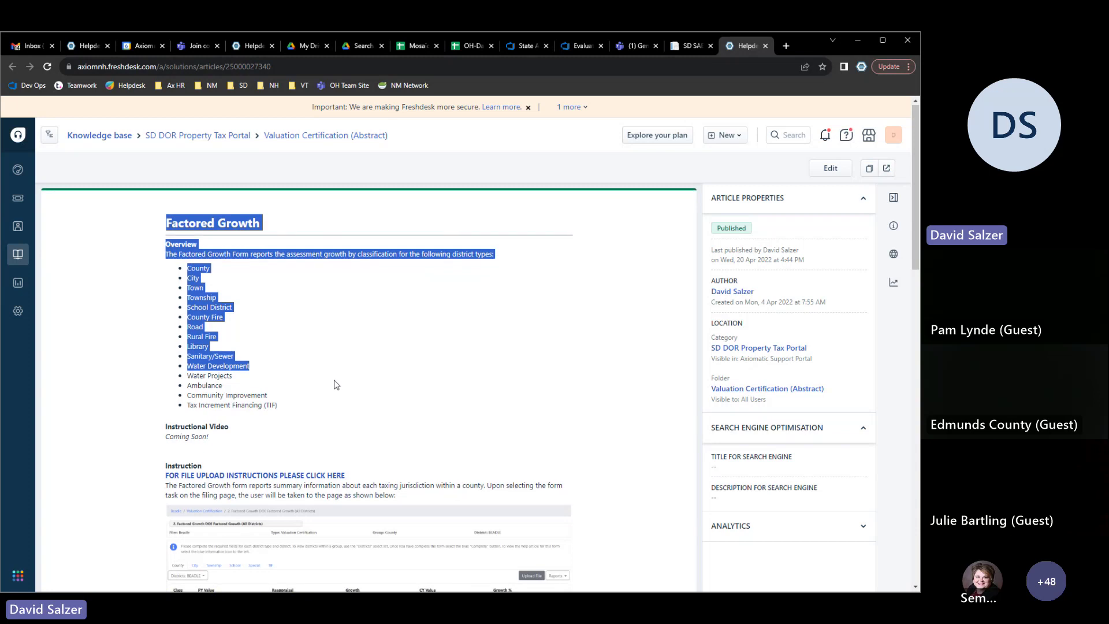
scroll(334, 384, "down", 4)
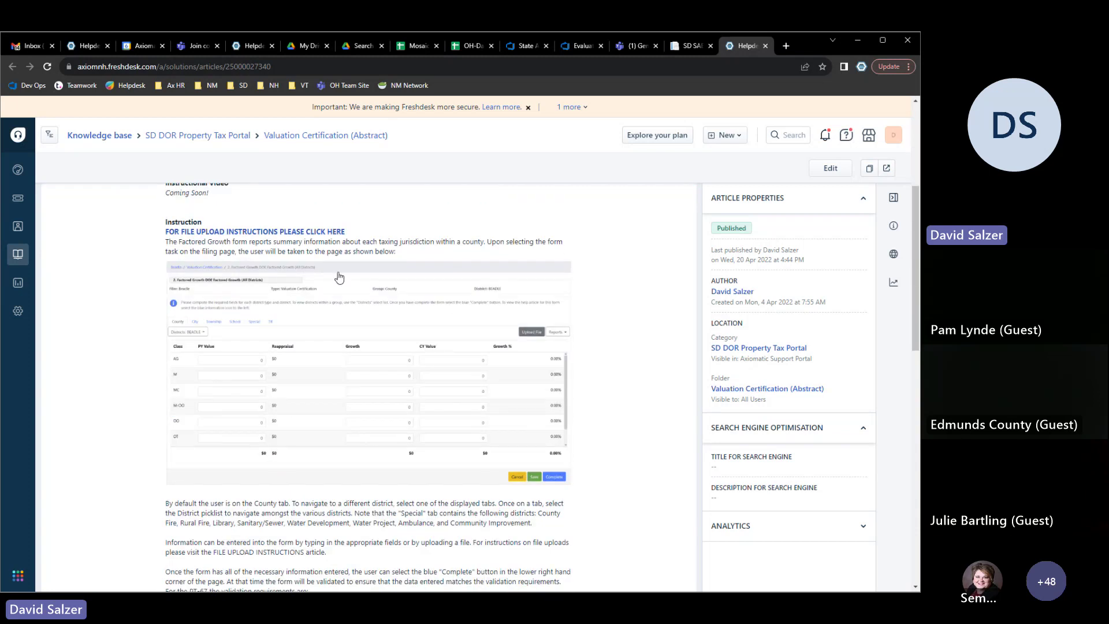
scroll(376, 381, "down", 4)
scroll(377, 383, "down", 1)
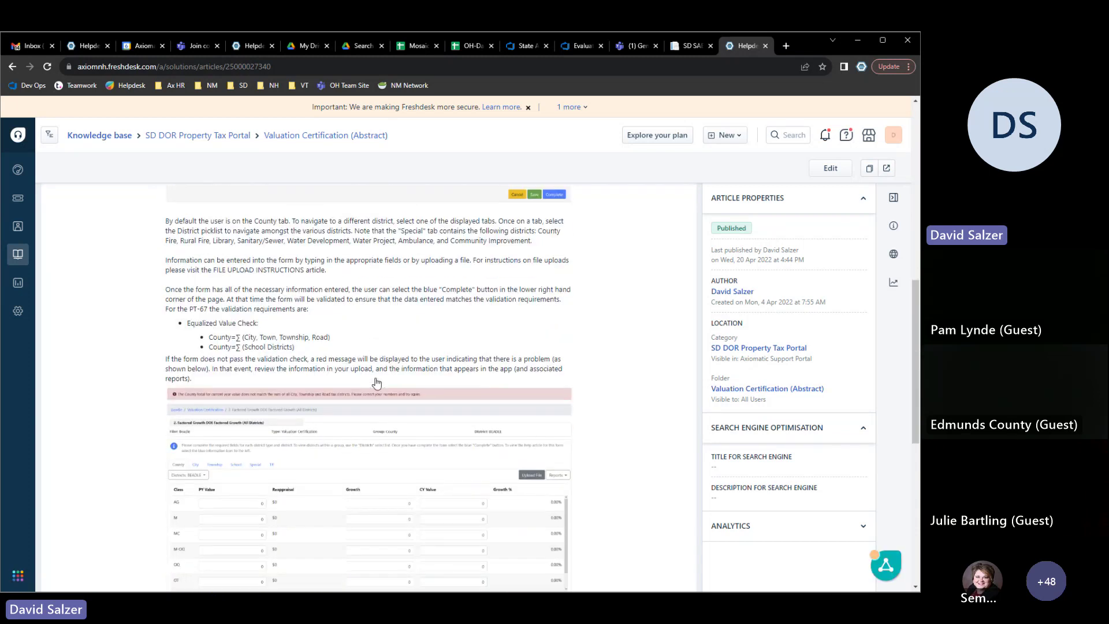
scroll(386, 409, "down", 7)
scroll(387, 408, "up", 3)
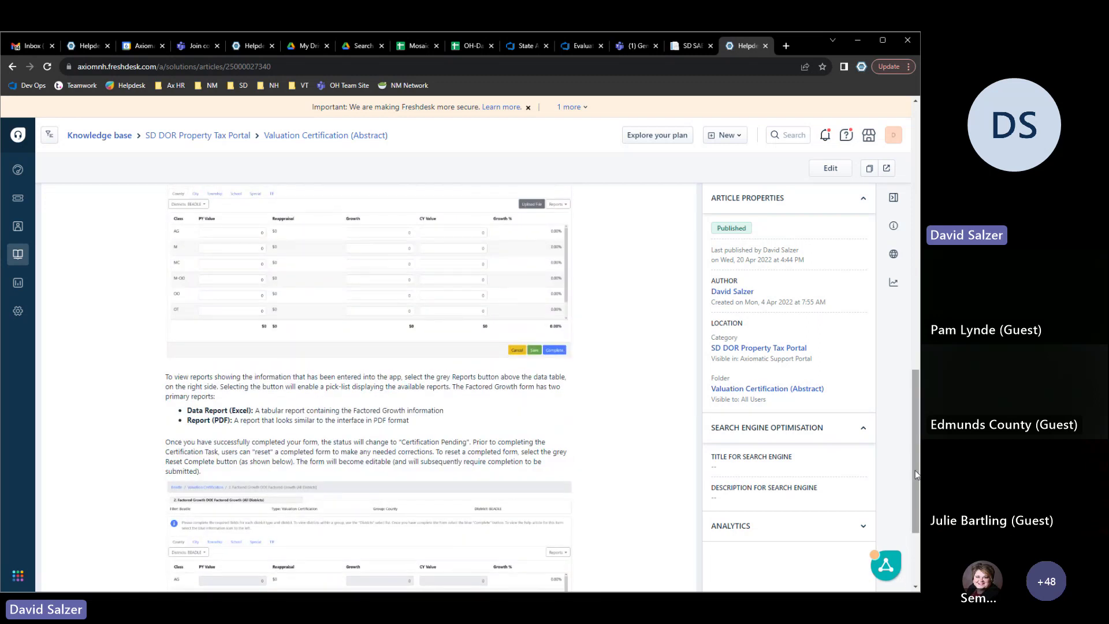
left_click_drag(915, 471, 915, 263)
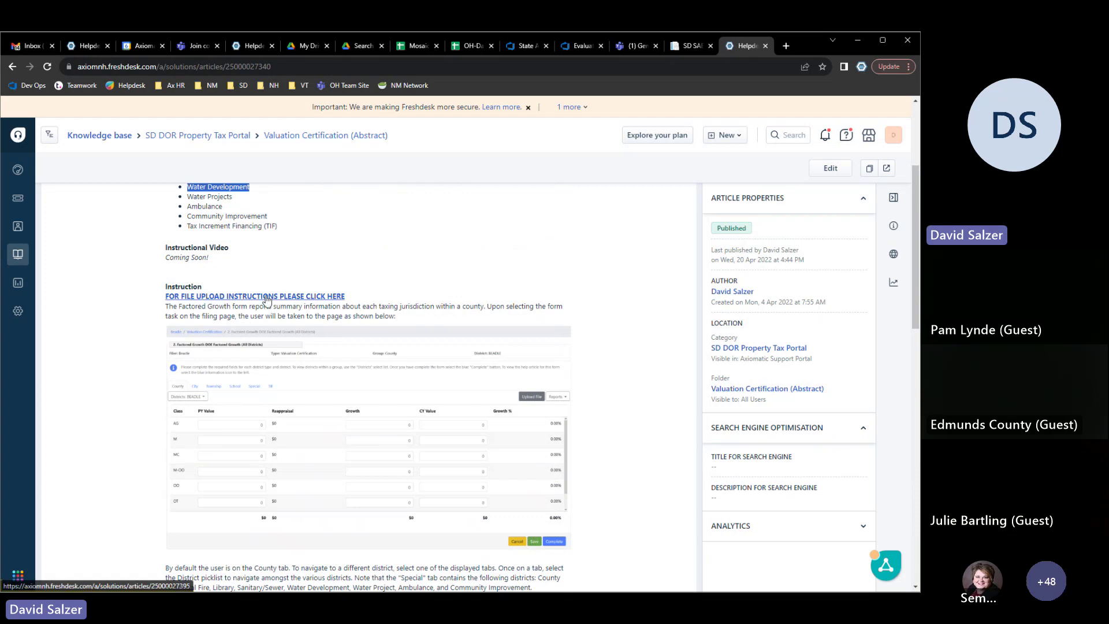
Open the file upload instructions article, and return from the reloaded county form to Jackson's 2023 filings list
left_click(268, 298)
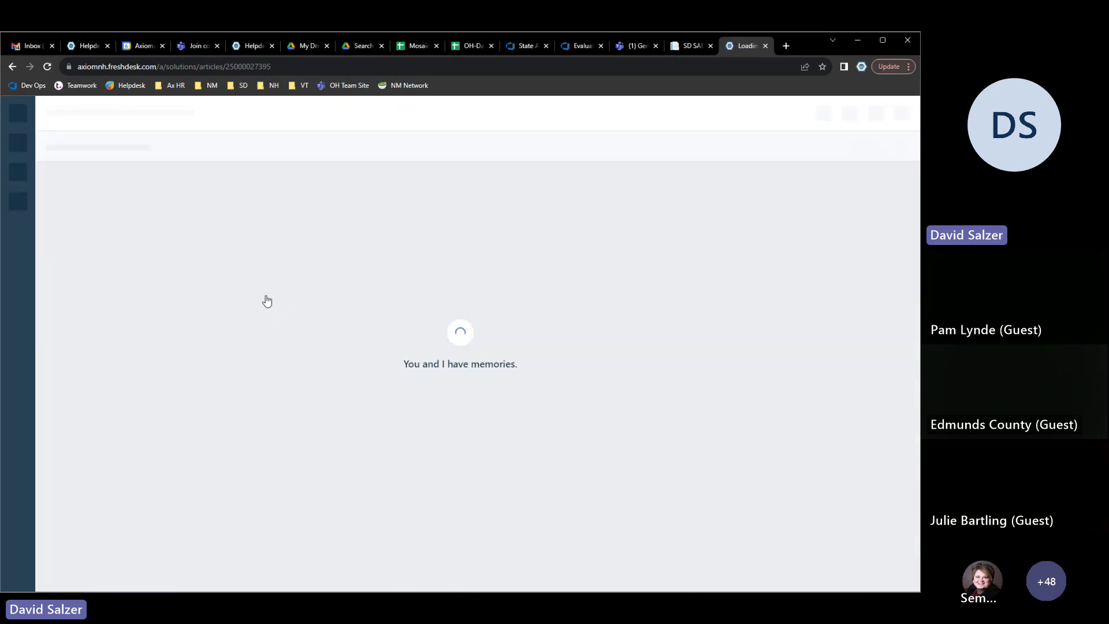
left_click(684, 46)
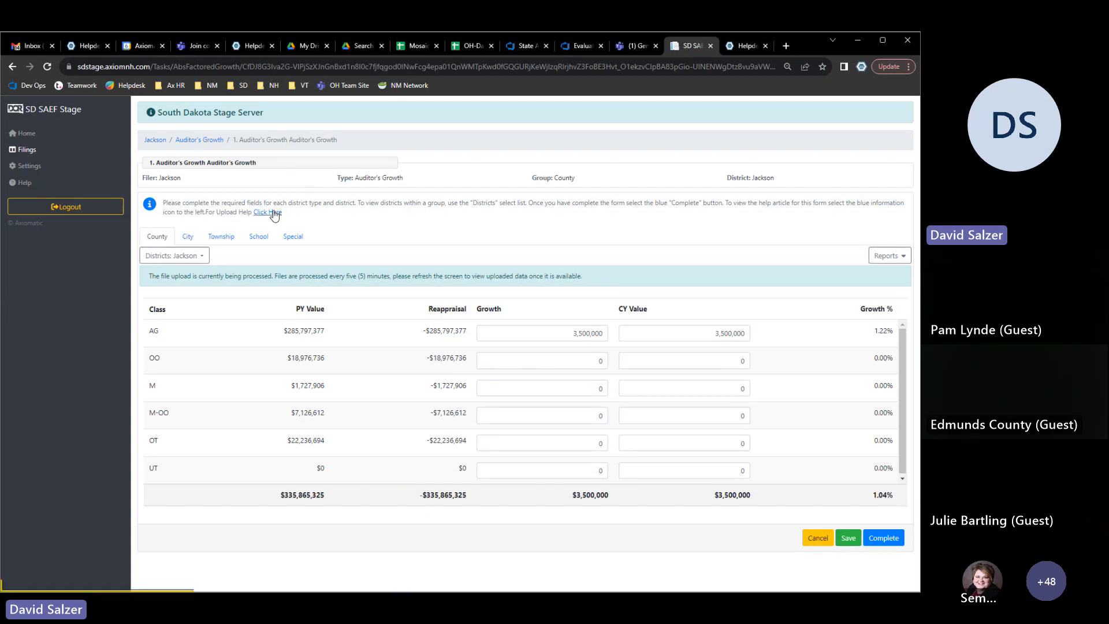
left_click(51, 67)
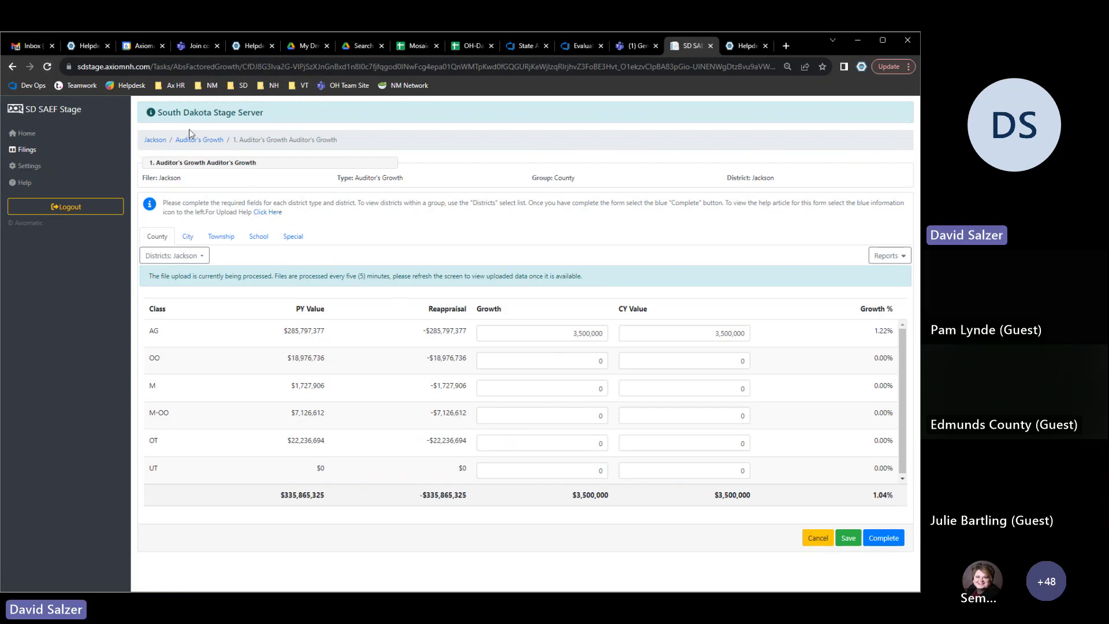
left_click(189, 146)
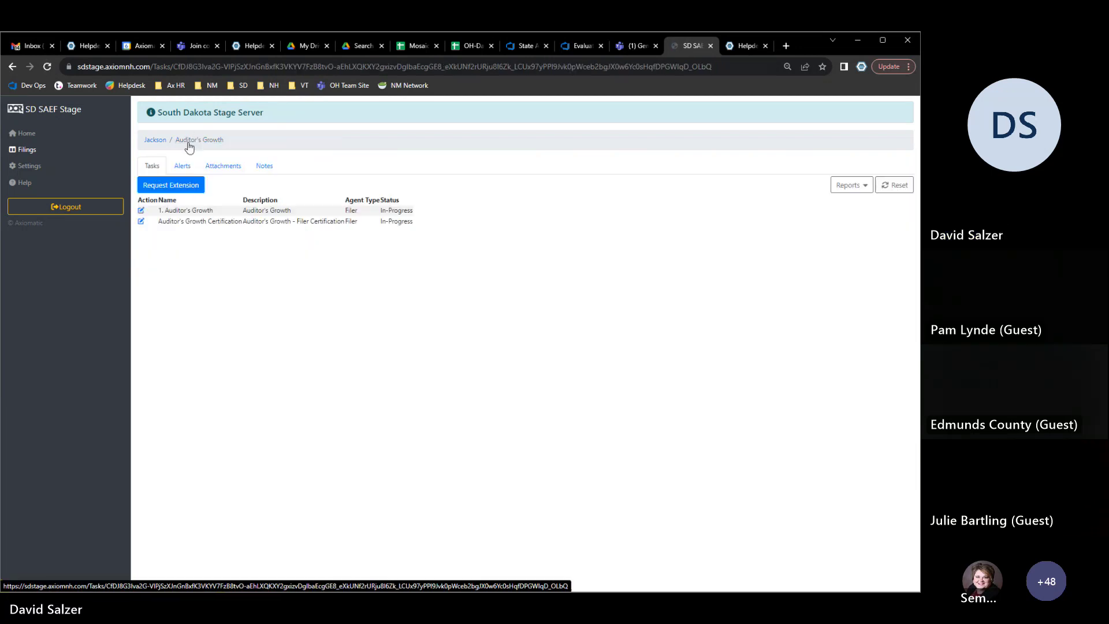
left_click(163, 143)
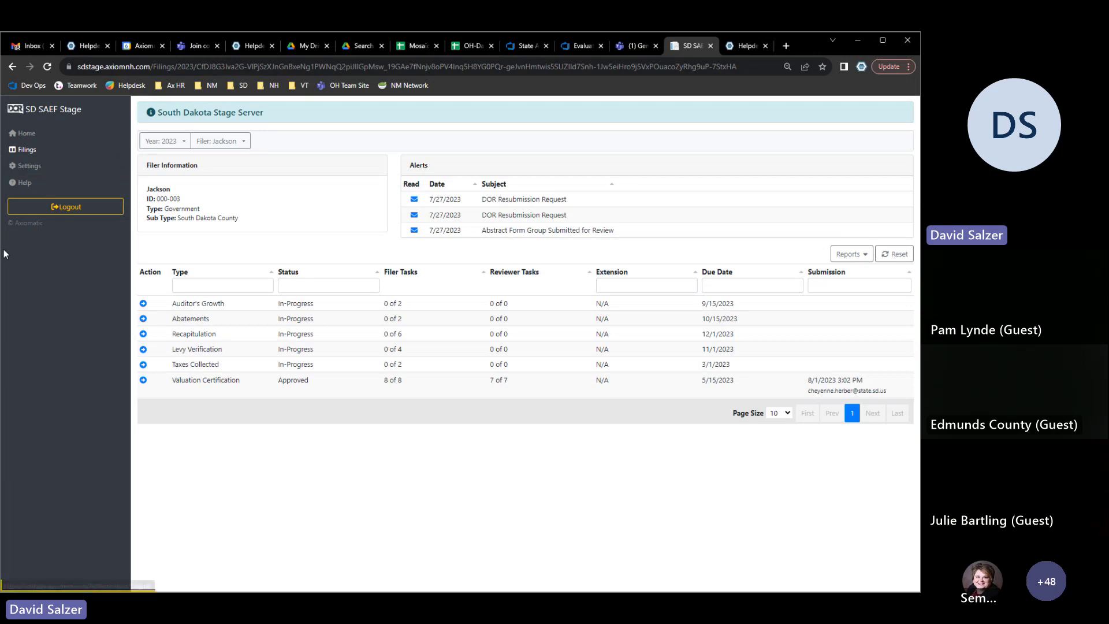
Open the portal's help site and sign out of the helpdesk agent account to reach the public support portal
left_click(23, 183)
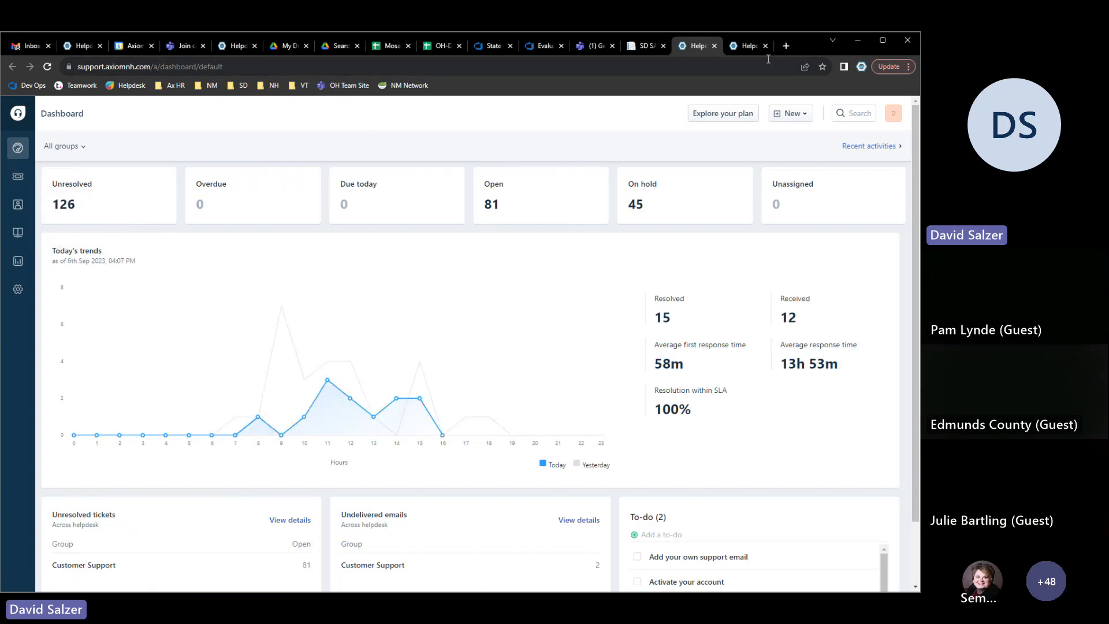
left_click(740, 50)
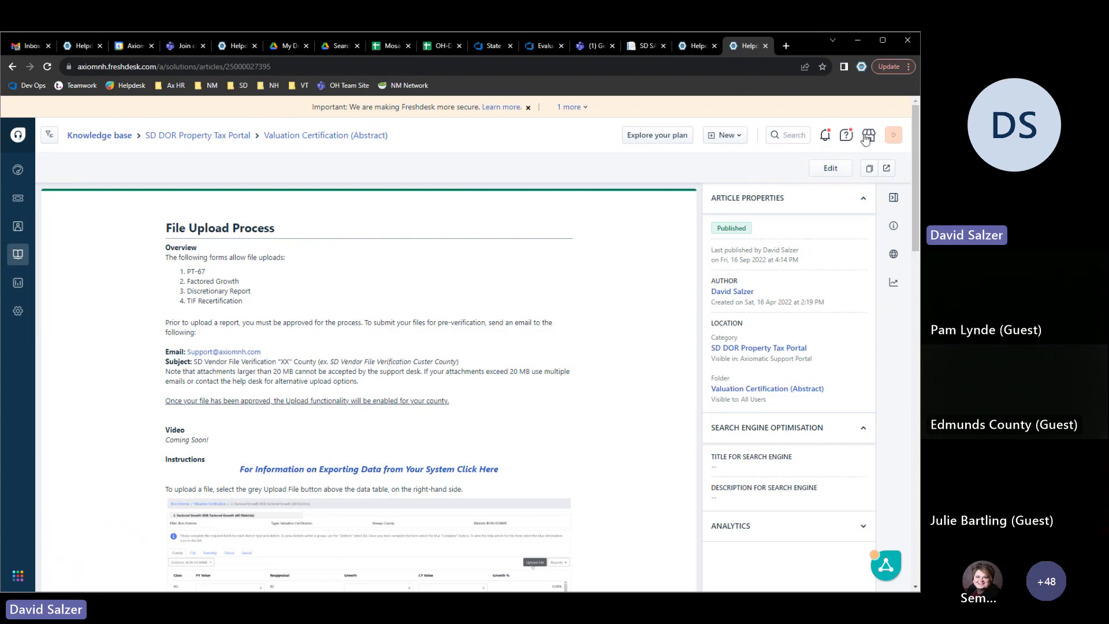
left_click(900, 144)
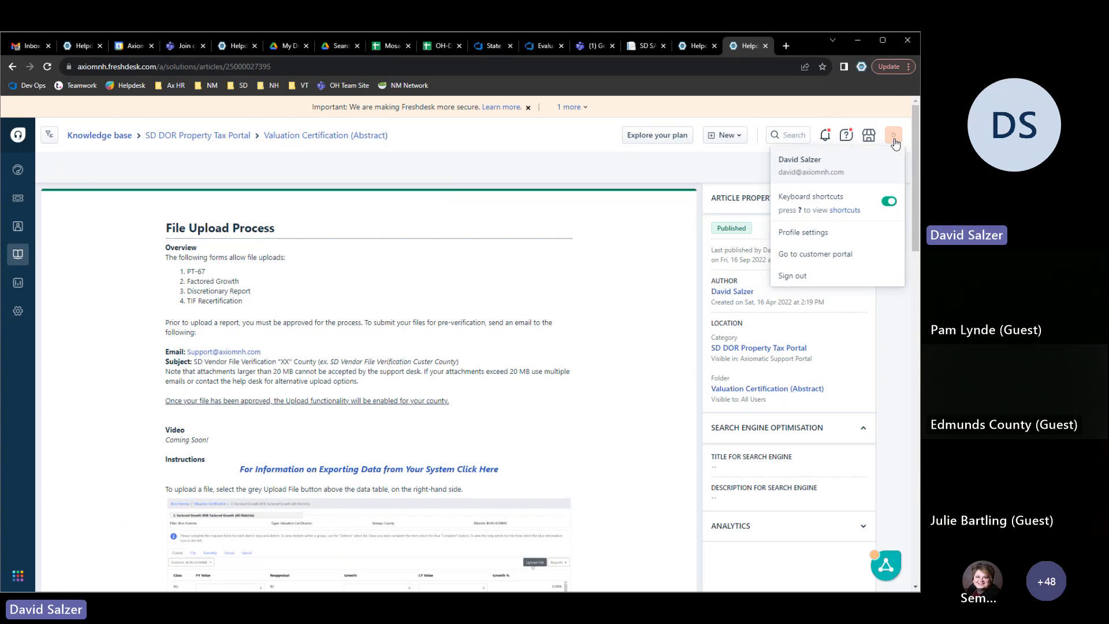
left_click(792, 282)
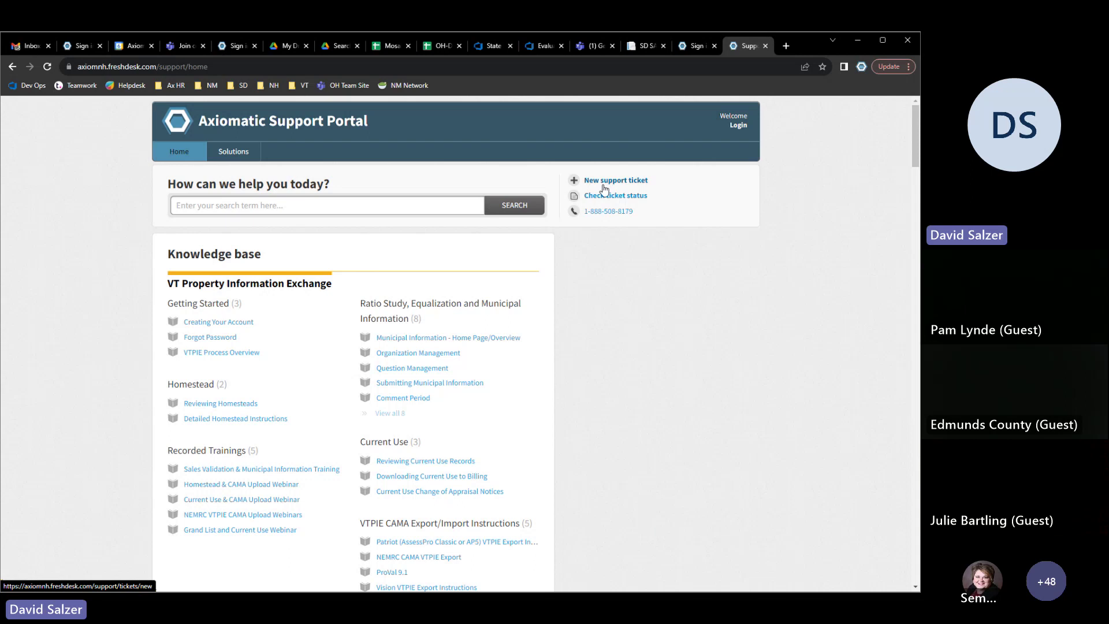
Find the SD DOR Property Tax Portal section in the knowledge base and view its Auditors Growth Training Sessions article
scroll(340, 426, "down", 20)
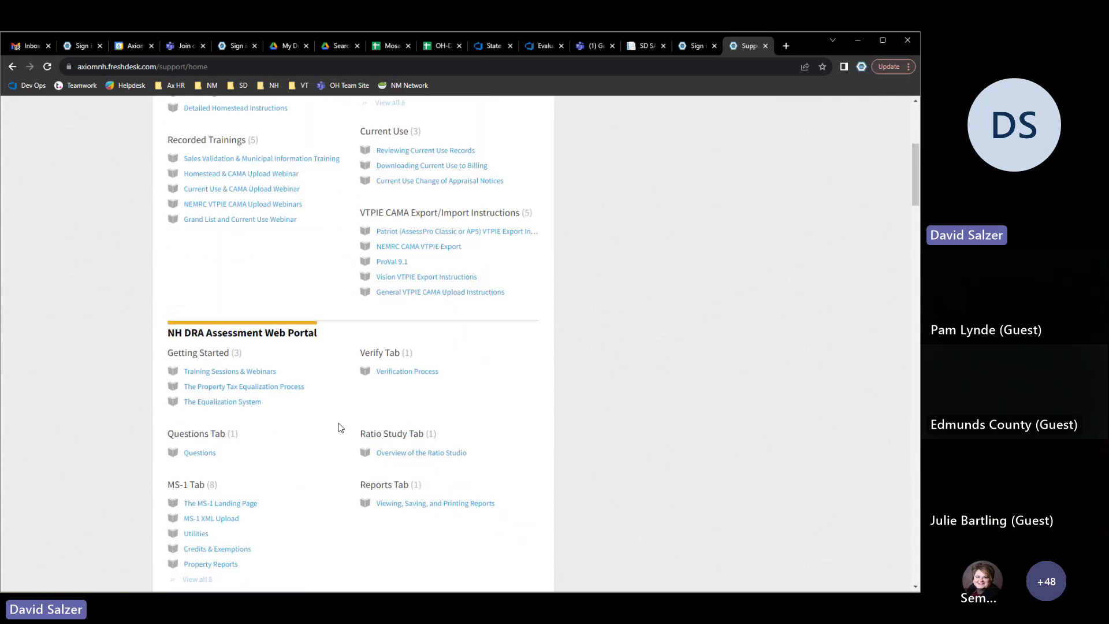
scroll(340, 426, "down", 20)
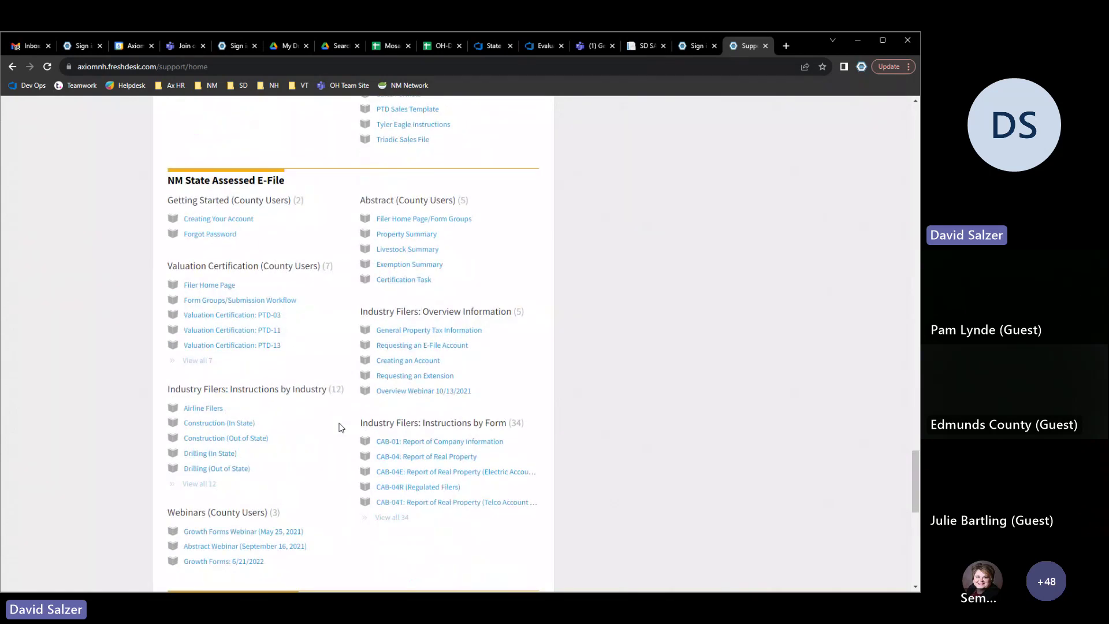
scroll(174, 364, "down", 7)
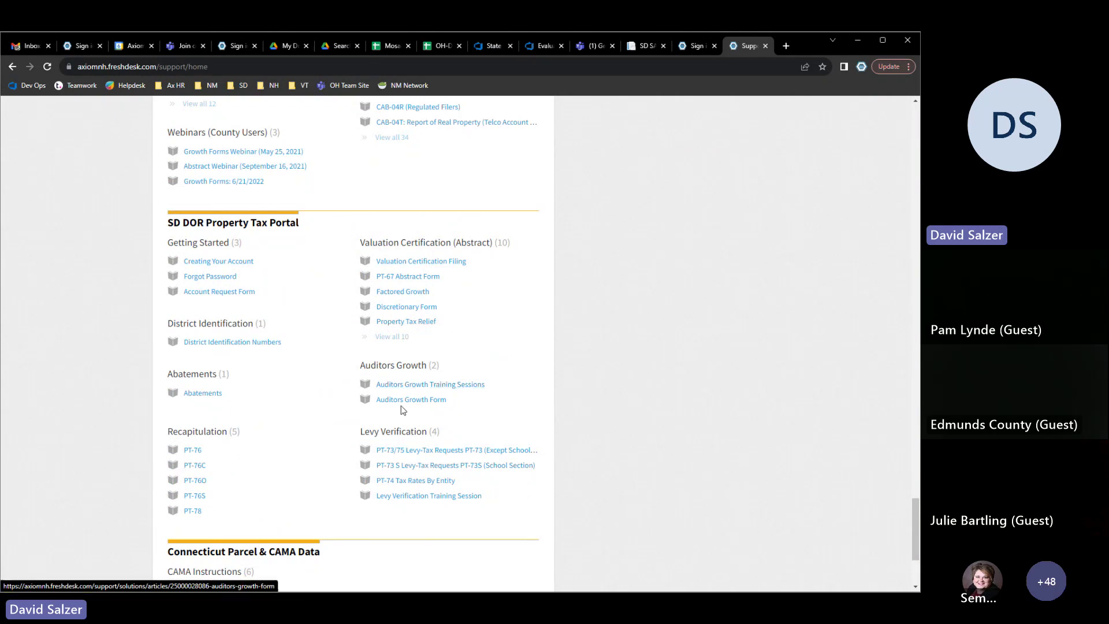
left_click(417, 390)
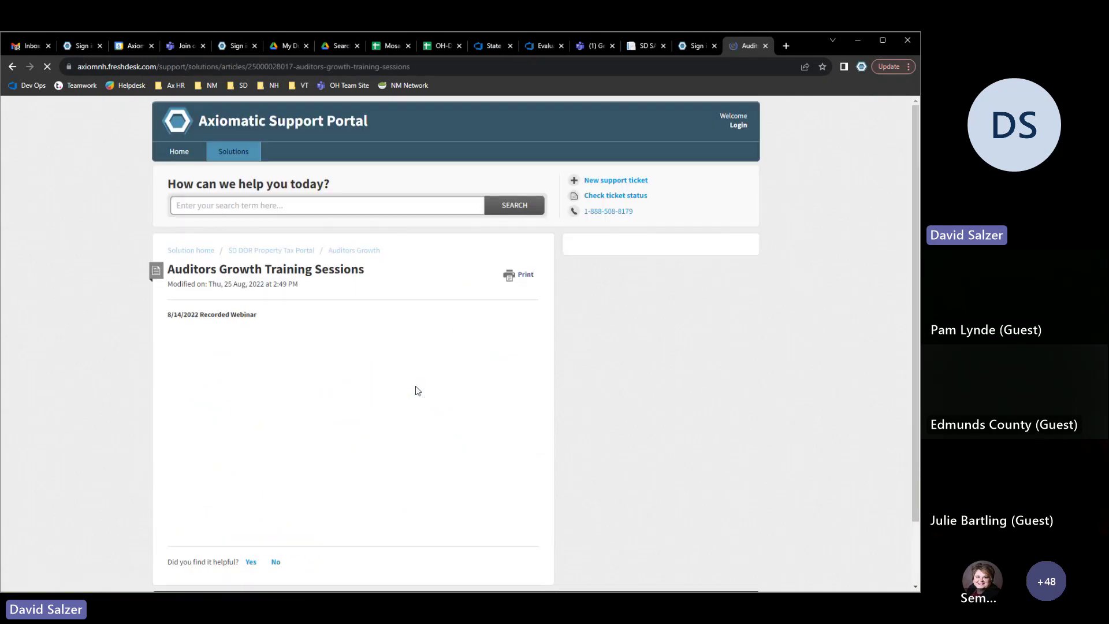
scroll(52, 370, "down", 2)
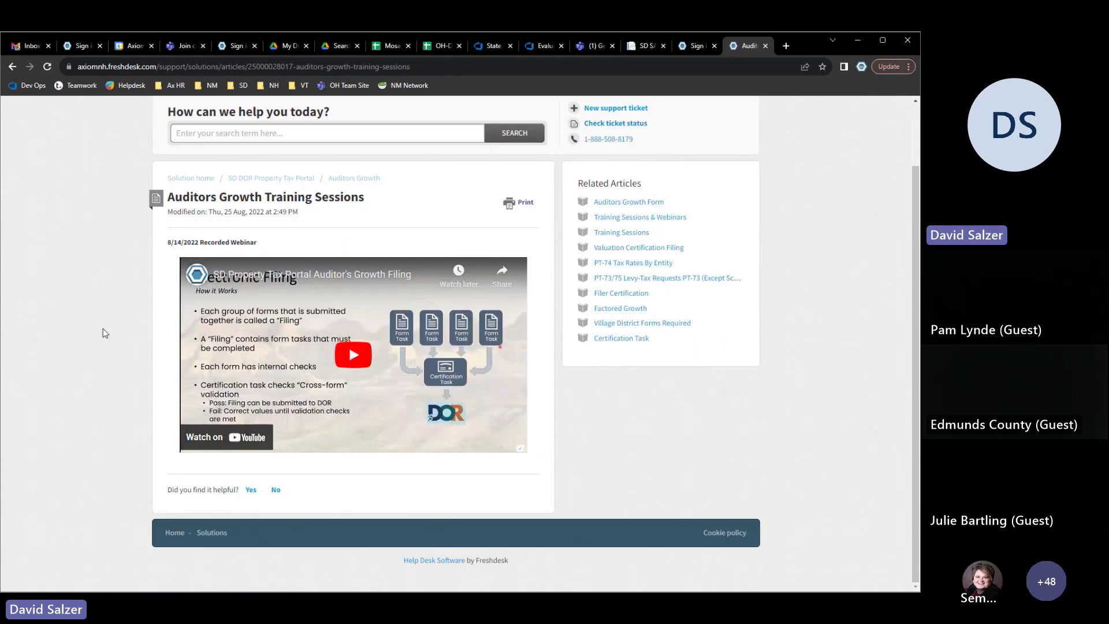
scroll(110, 323, "up", 2)
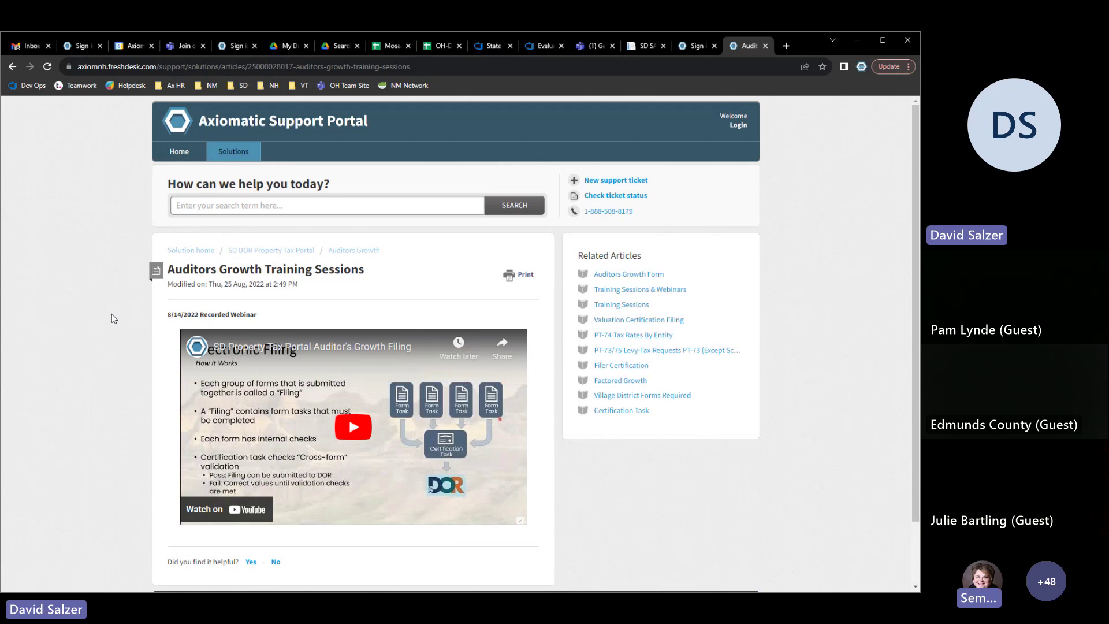
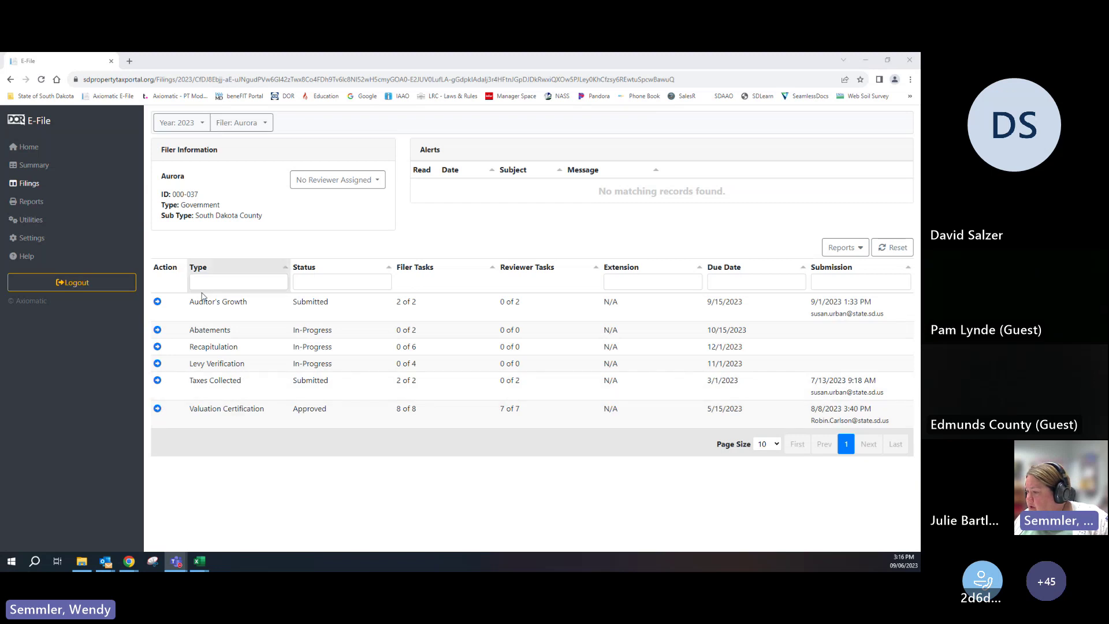
Open Aurora's completed filer Auditor's Growth form, generate its PDF report and open the downloaded file
left_click(247, 311)
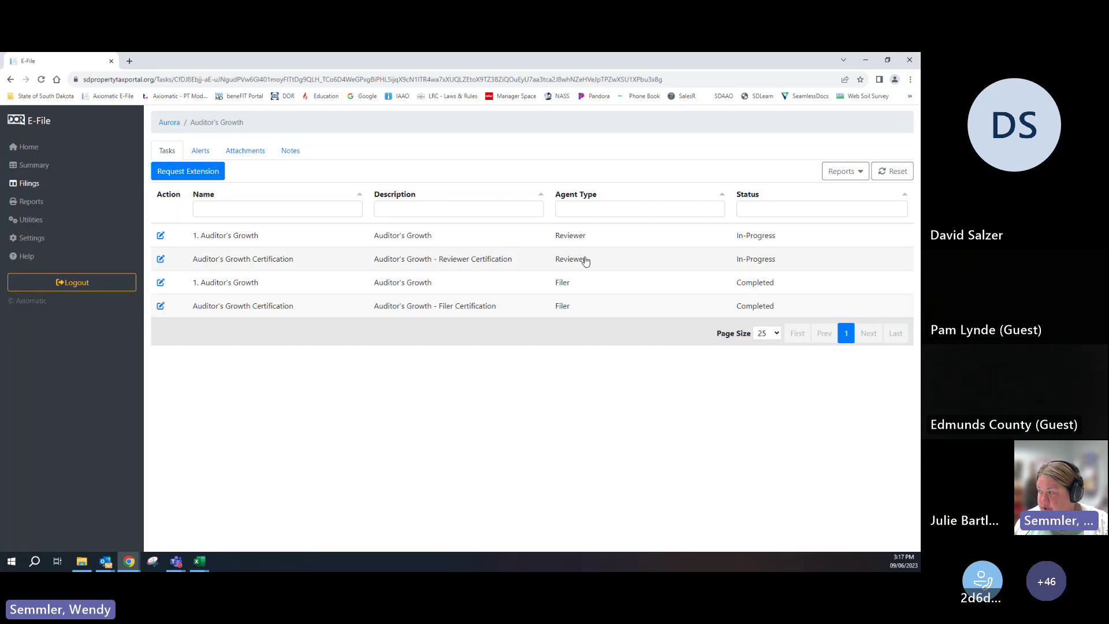
left_click(298, 287)
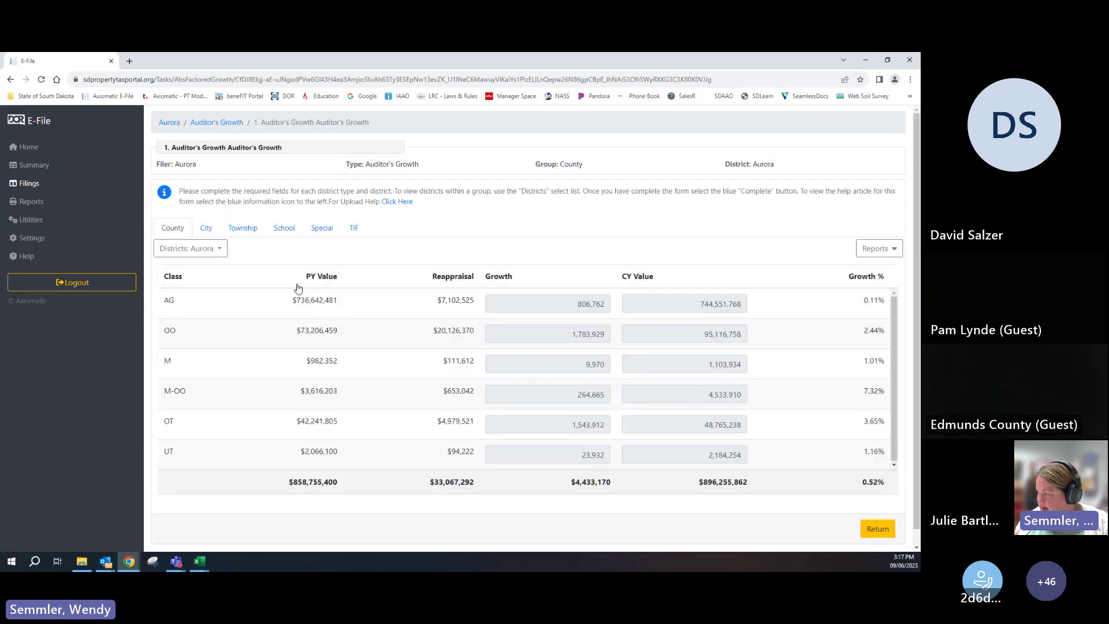
left_click(883, 251)
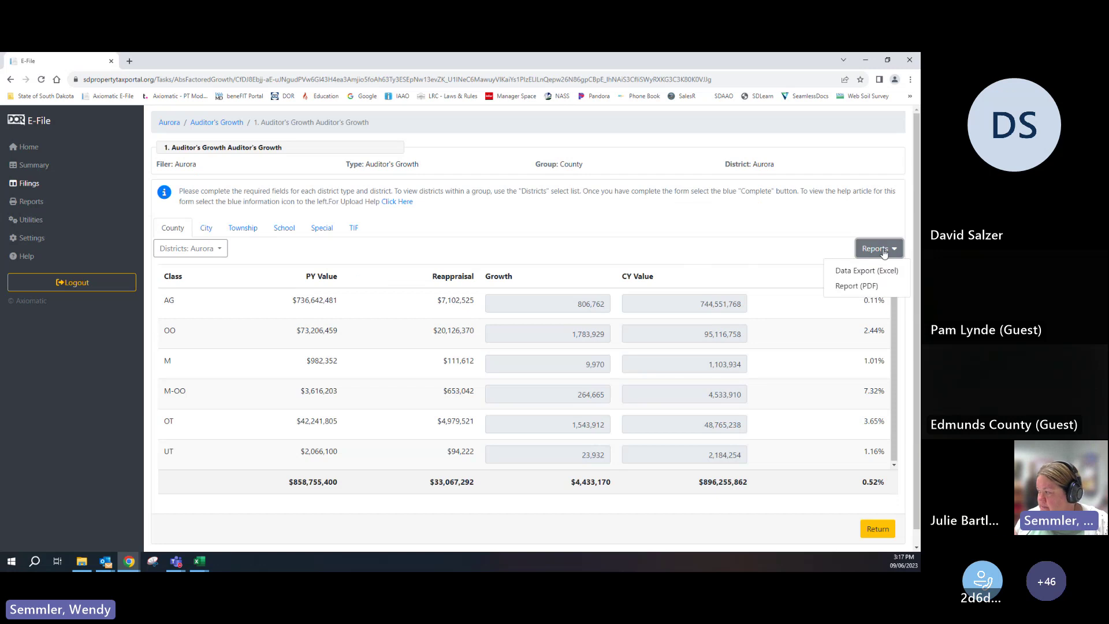
left_click(858, 289)
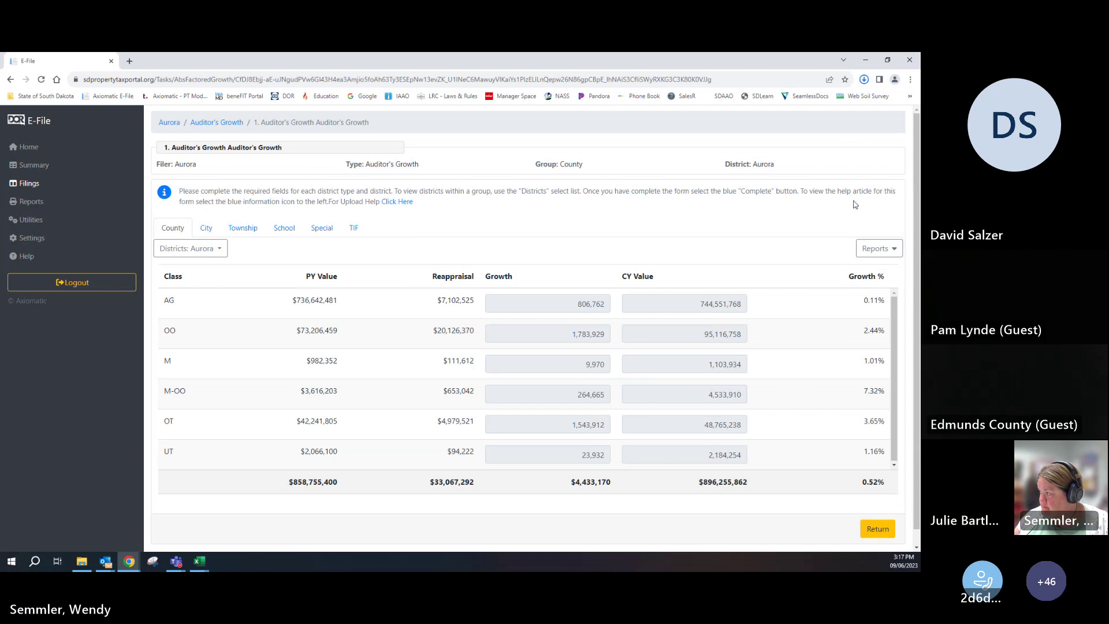
left_click(864, 82)
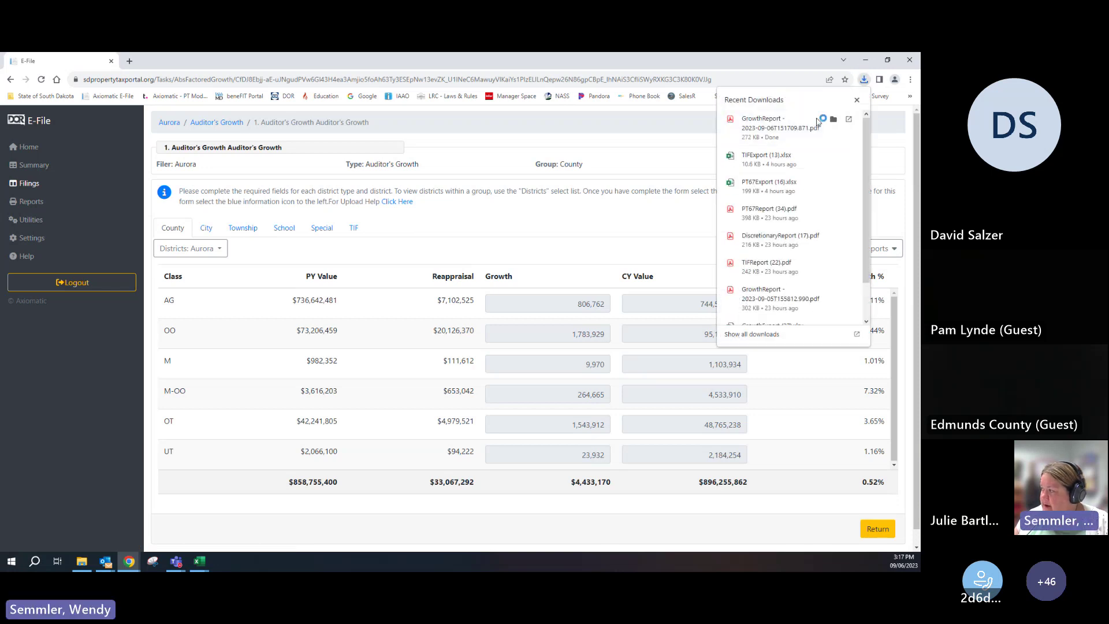
left_click(797, 131)
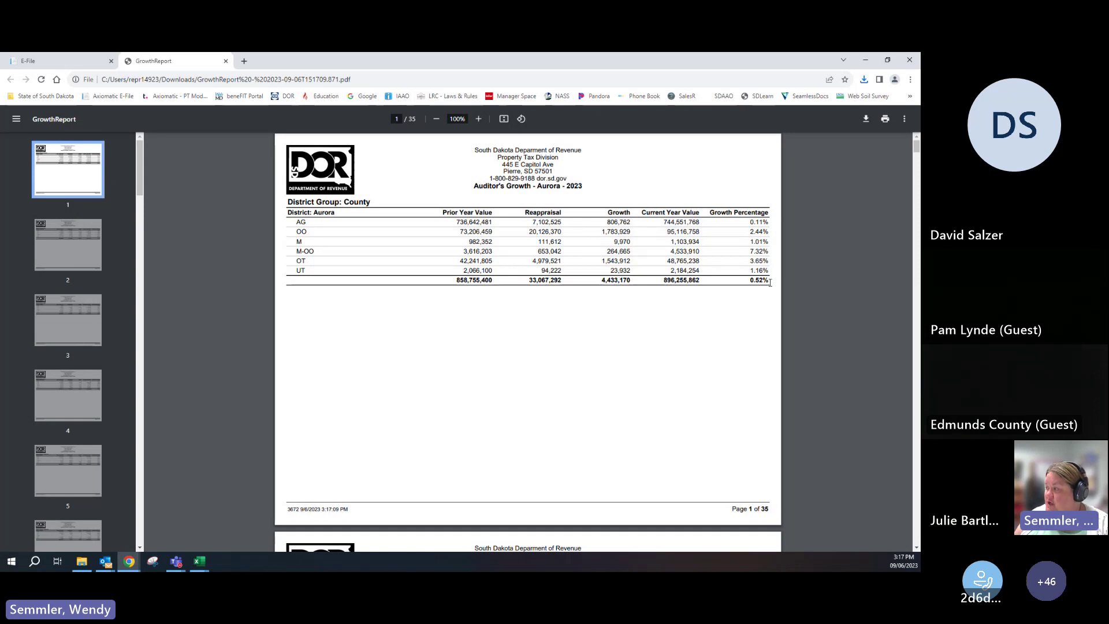
Review the Aurora growth report from the county totals through the city, township, special and TIF district pages
left_click_drag(767, 283, 741, 280)
left_click(704, 282)
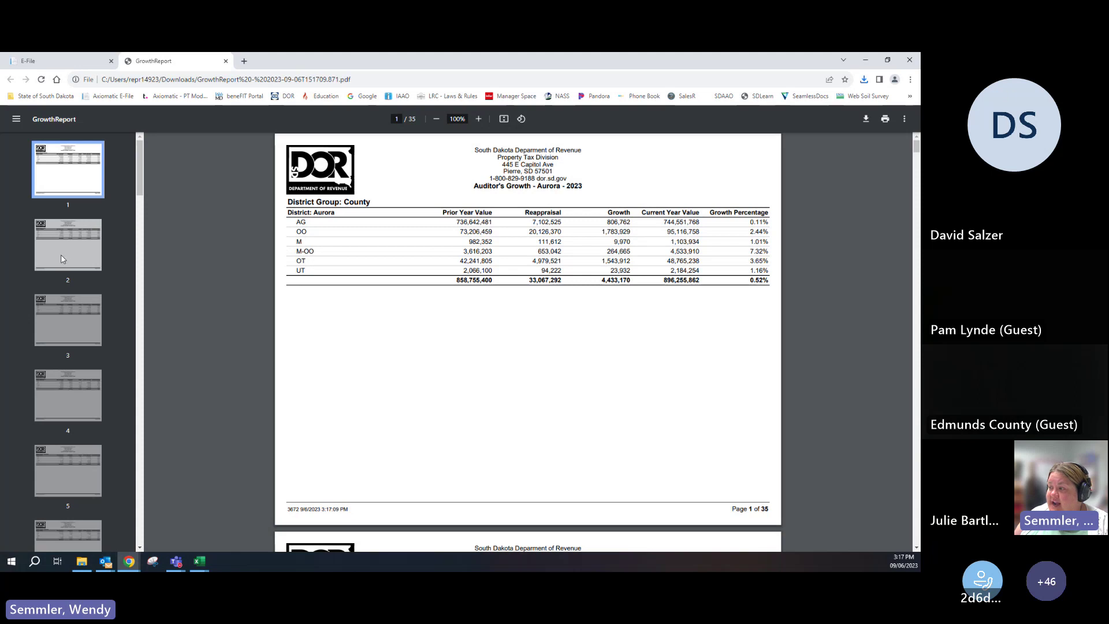
left_click(63, 257)
left_click(71, 322)
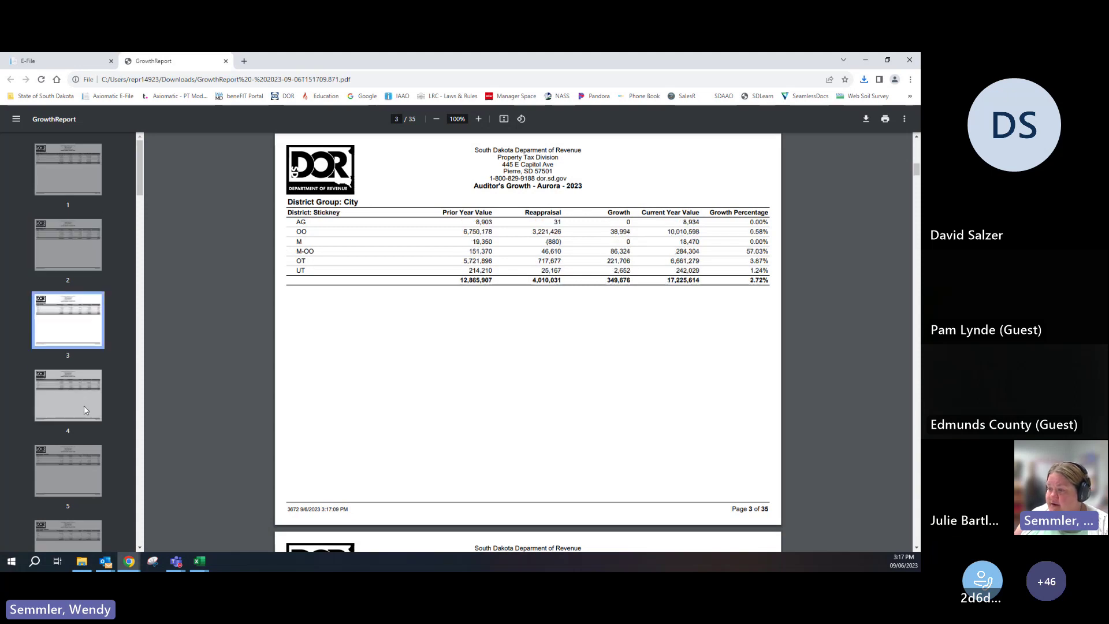
left_click(84, 409)
scroll(85, 404, "down", 10)
left_click(74, 326)
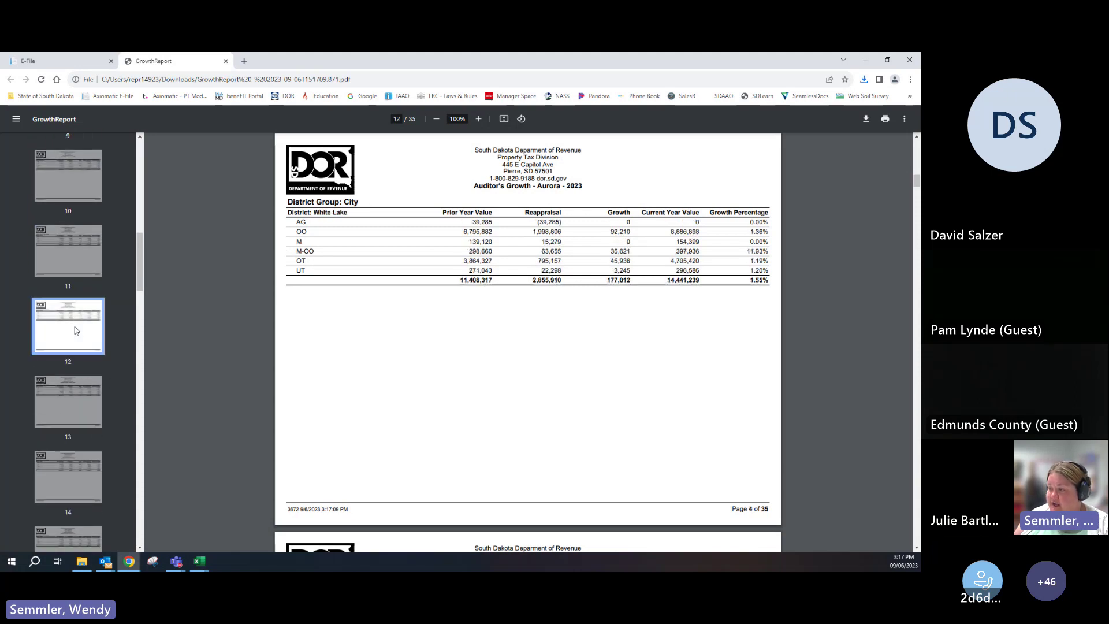
scroll(74, 327, "down", 14)
left_click(68, 368)
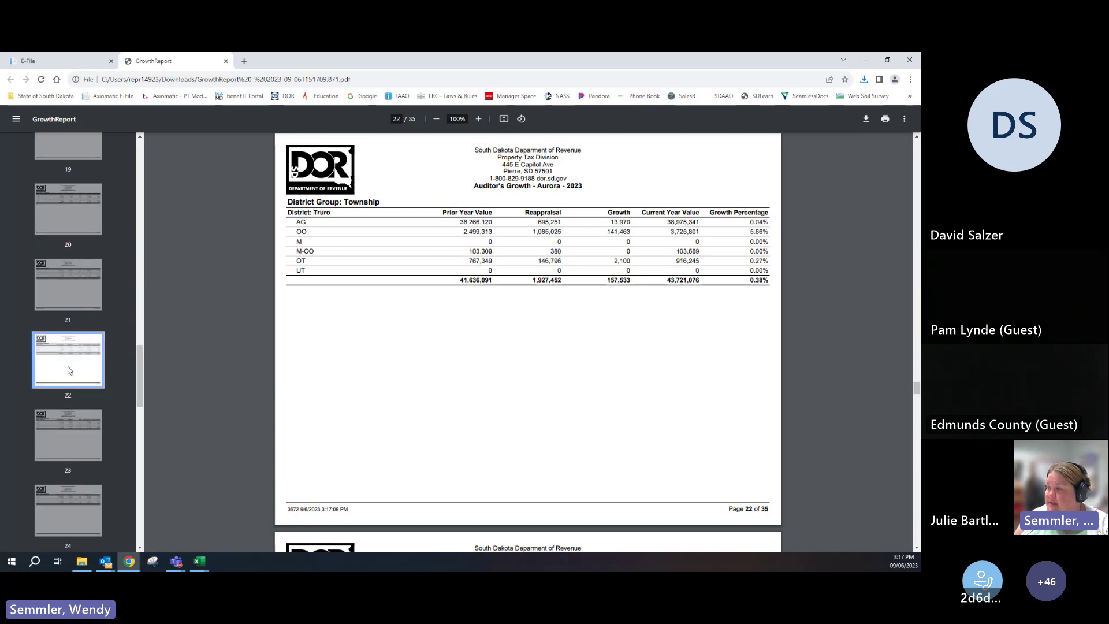
scroll(68, 366, "down", 9)
scroll(69, 370, "down", 7)
left_click(74, 362)
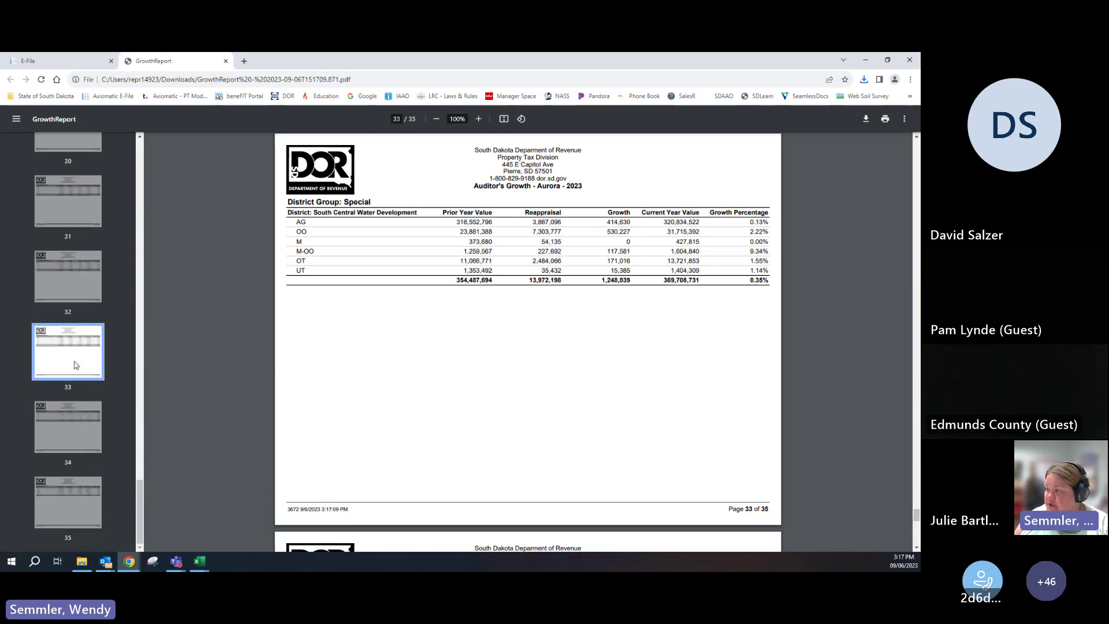
left_click(73, 434)
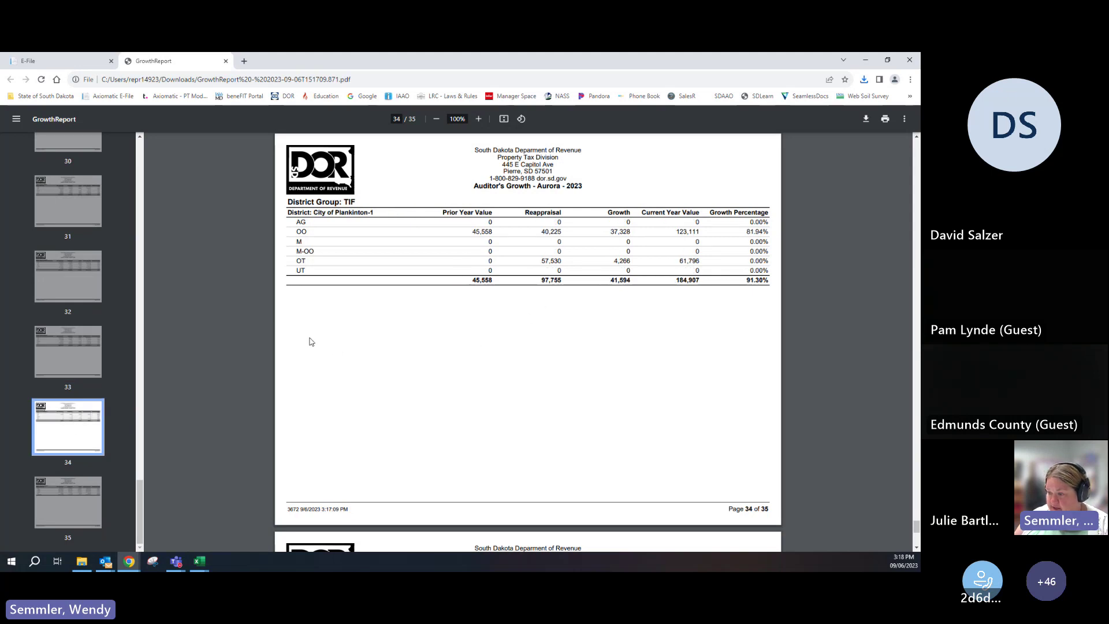
Examine the current-year values on the report's Aurora County Summary page, comparing county, township and city totals, and close the report
left_click(65, 505)
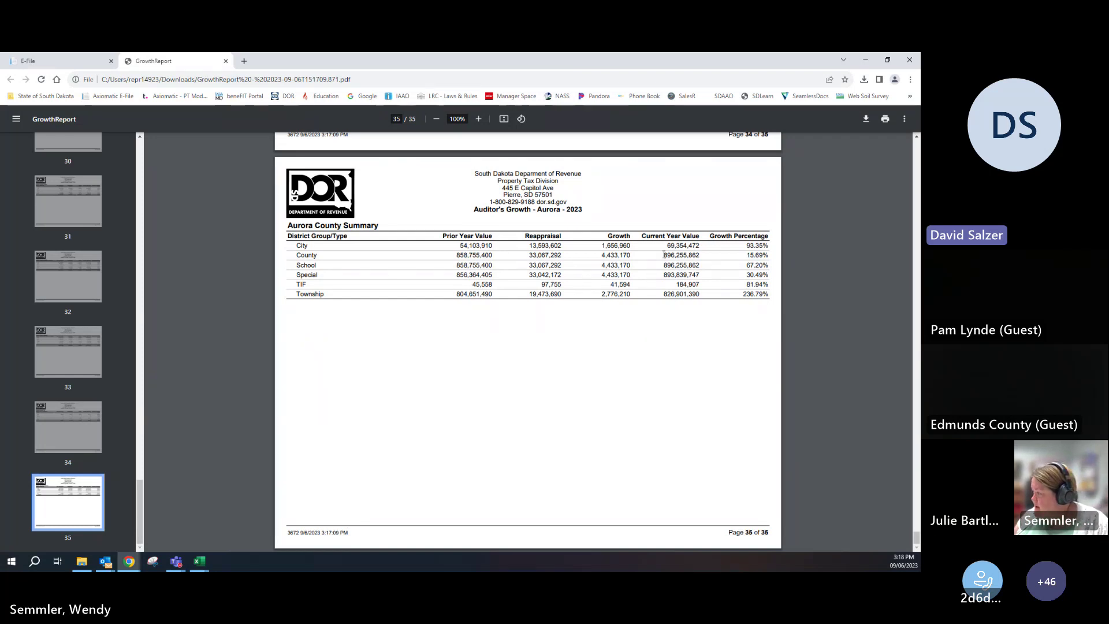
left_click_drag(665, 256, 701, 256)
left_click(708, 261)
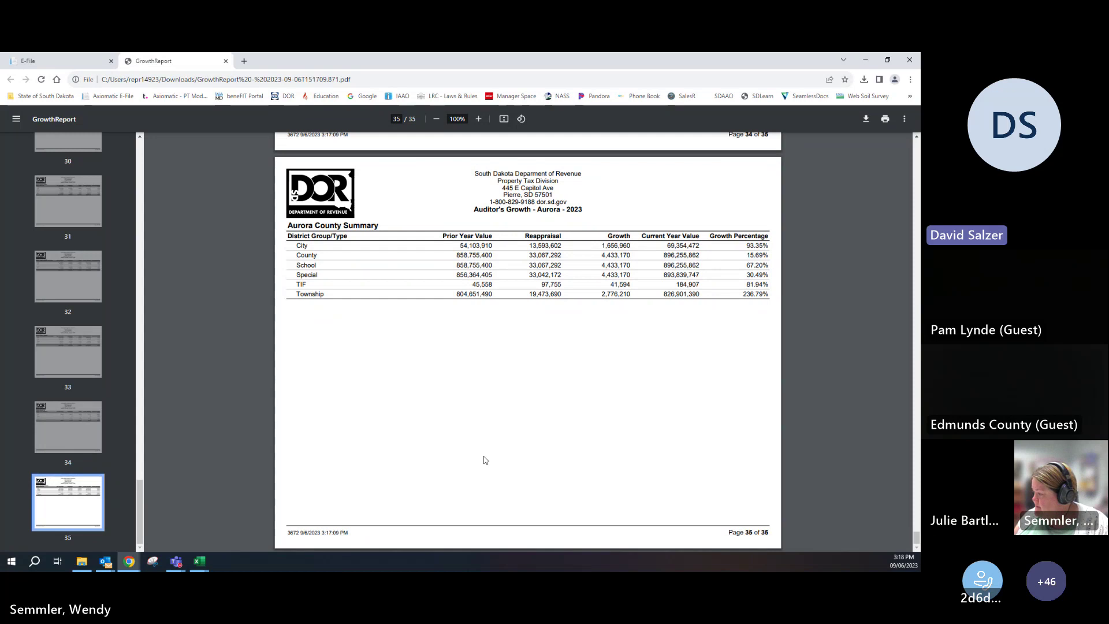
left_click(480, 120)
left_click(480, 119)
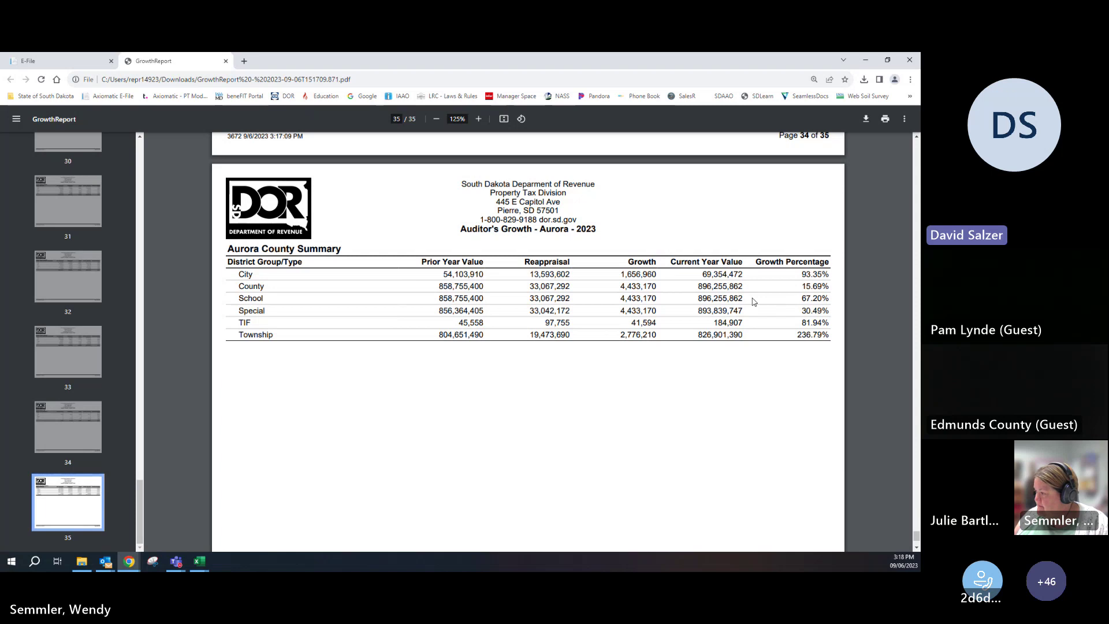
left_click_drag(745, 335, 693, 333)
left_click_drag(746, 274, 700, 275)
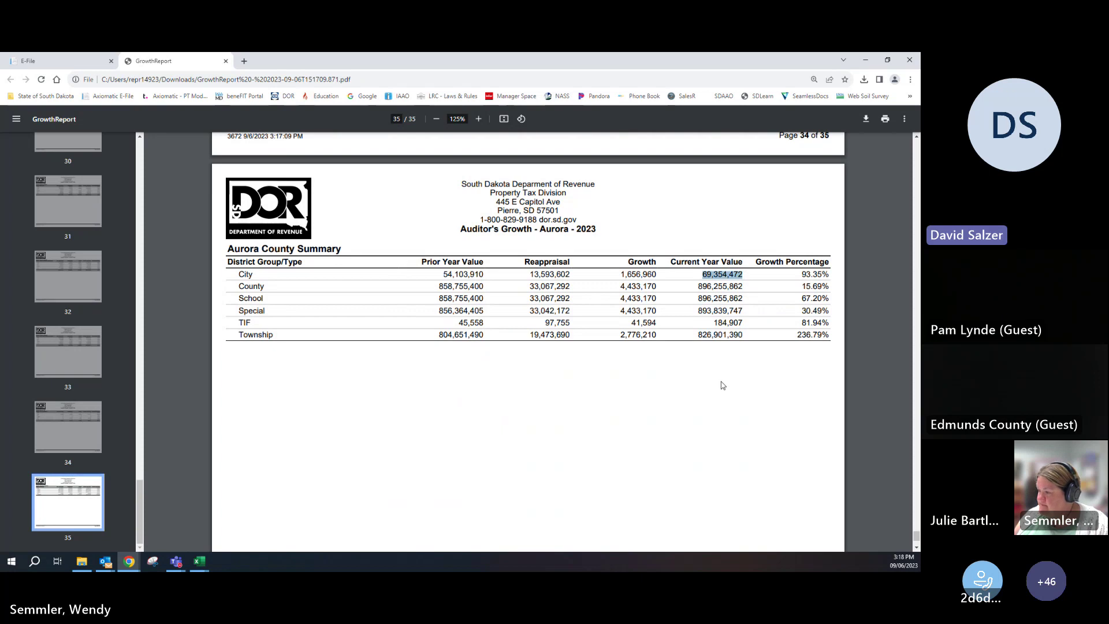
left_click(723, 385)
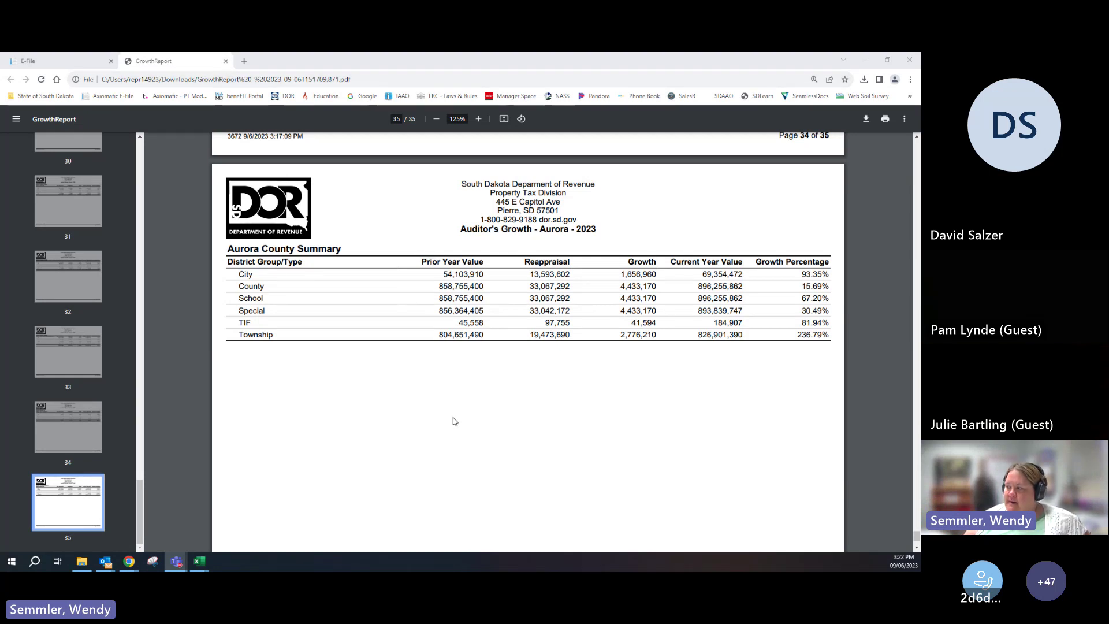
scroll(453, 421, "up", 1)
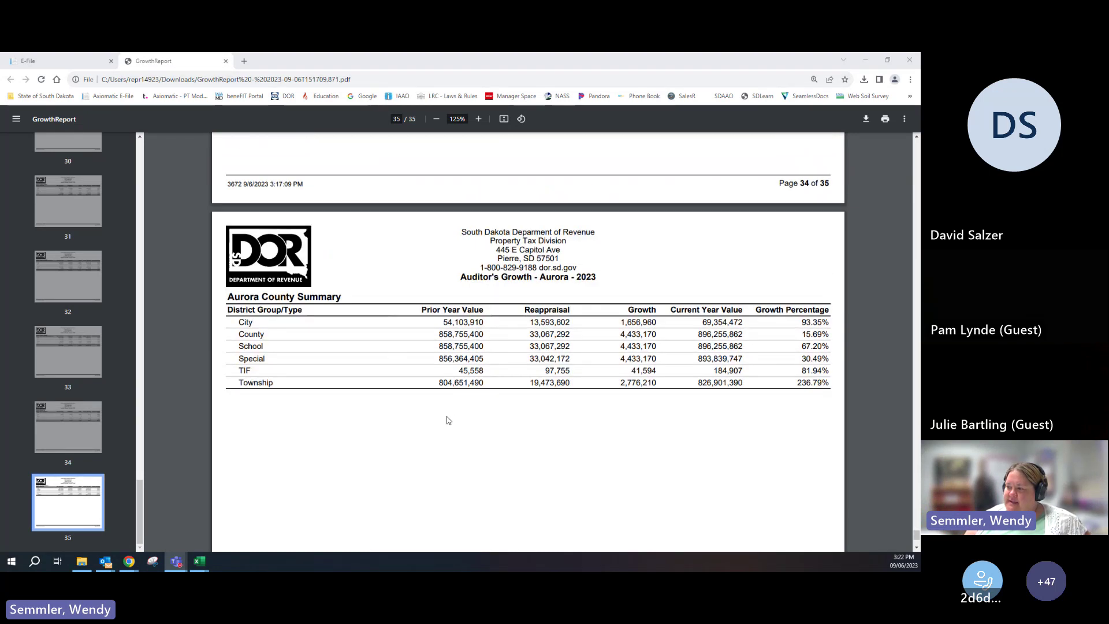
left_click(226, 60)
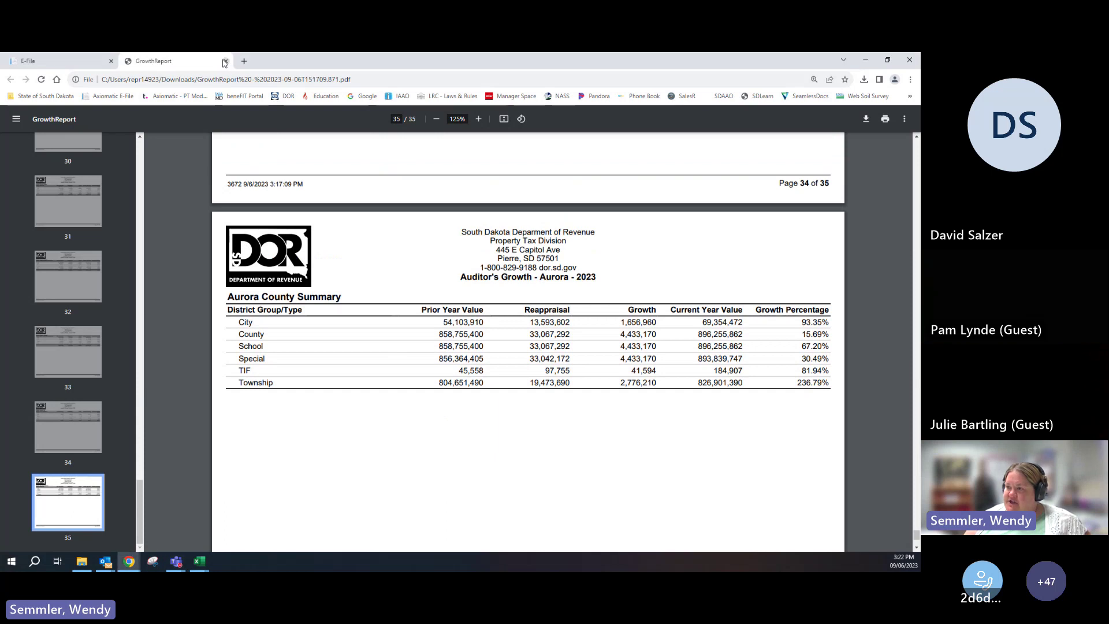
Close the PDF report, export Aurora's growth data to Excel and open the downloaded GrowthExport (28).xlsx for editing
left_click(226, 61)
left_click(878, 248)
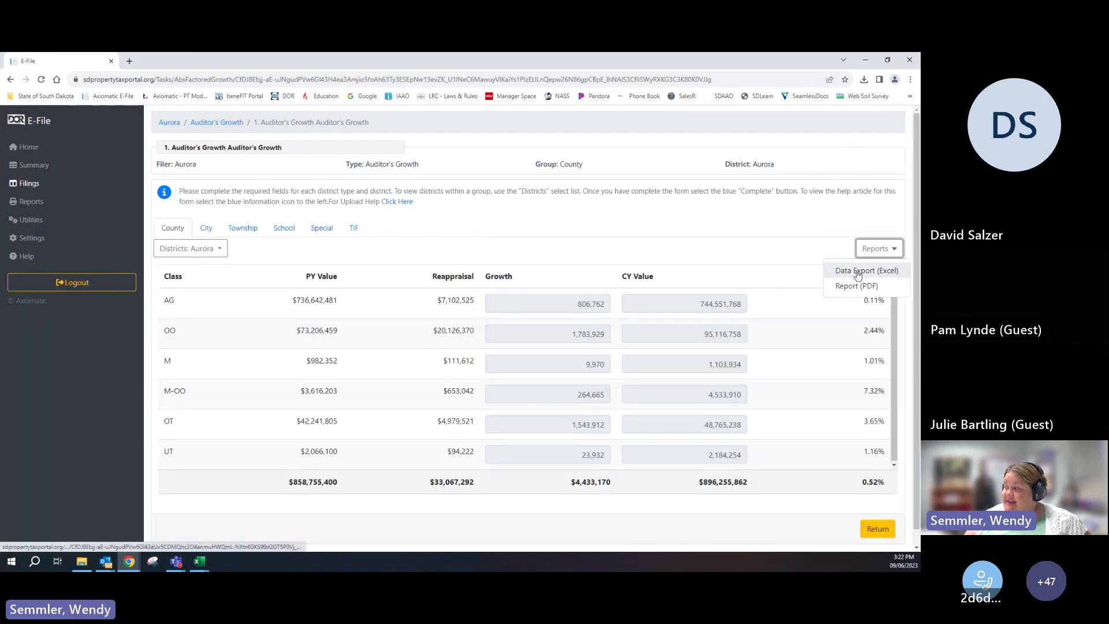
left_click(857, 272)
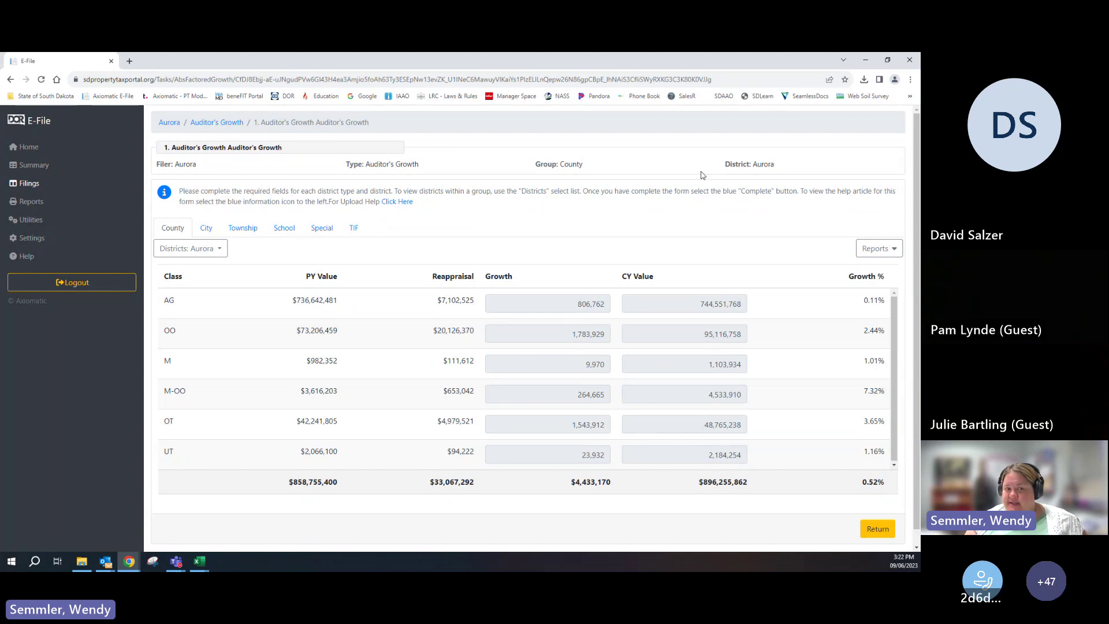
left_click(865, 80)
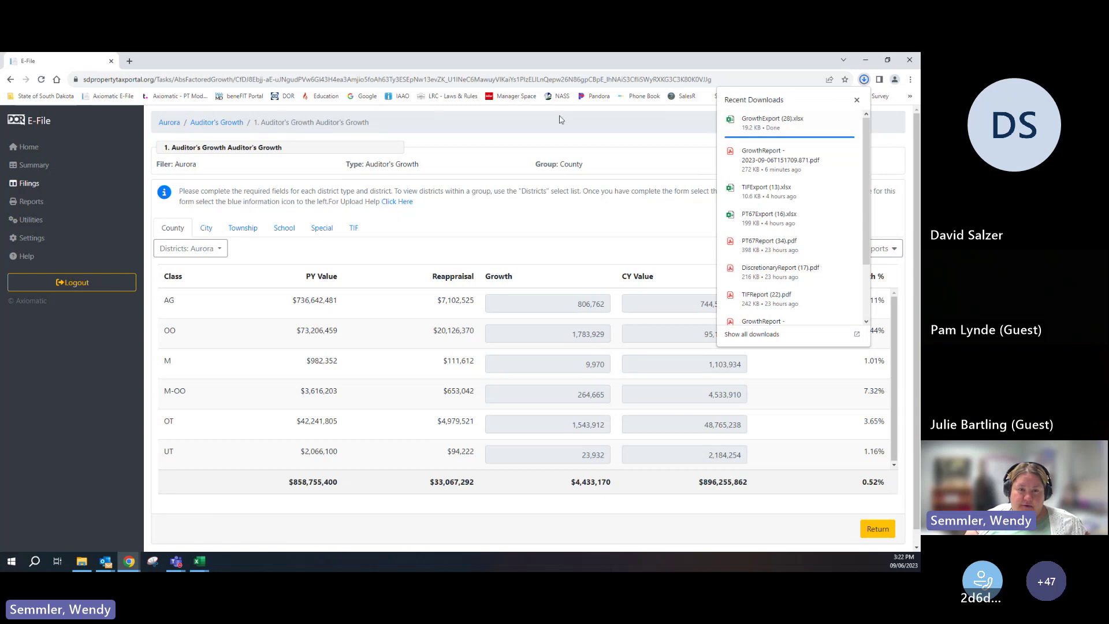
left_click(784, 127)
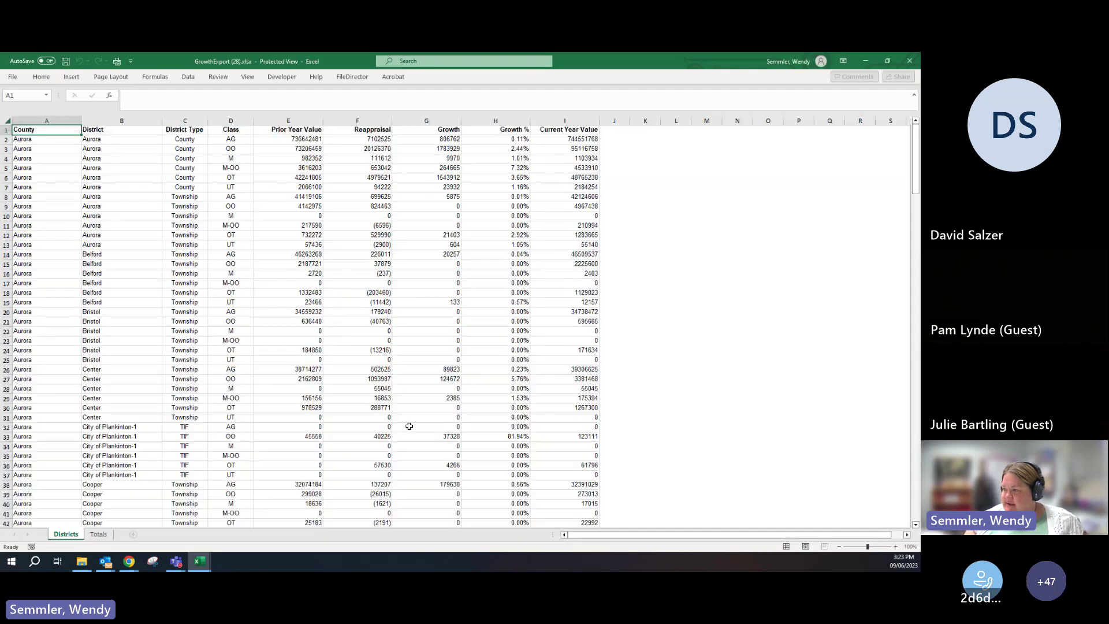
left_click(404, 402)
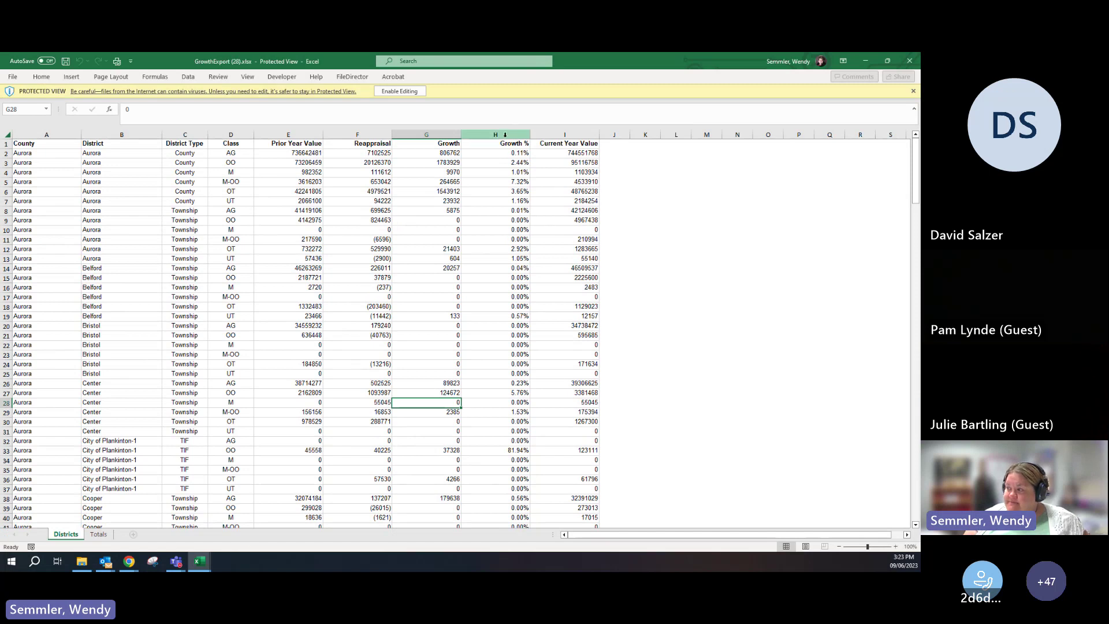
left_click(495, 134)
left_click(398, 90)
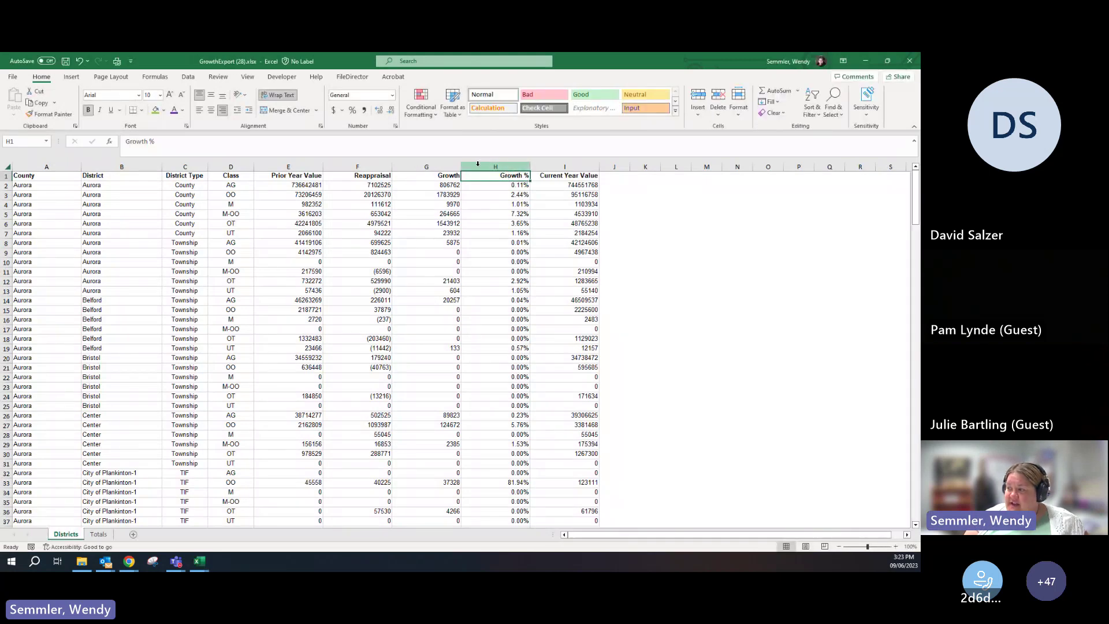
Move the Growth % column on the Districts sheet to column J, after Current Year Value
left_click(487, 164)
right_click(486, 164)
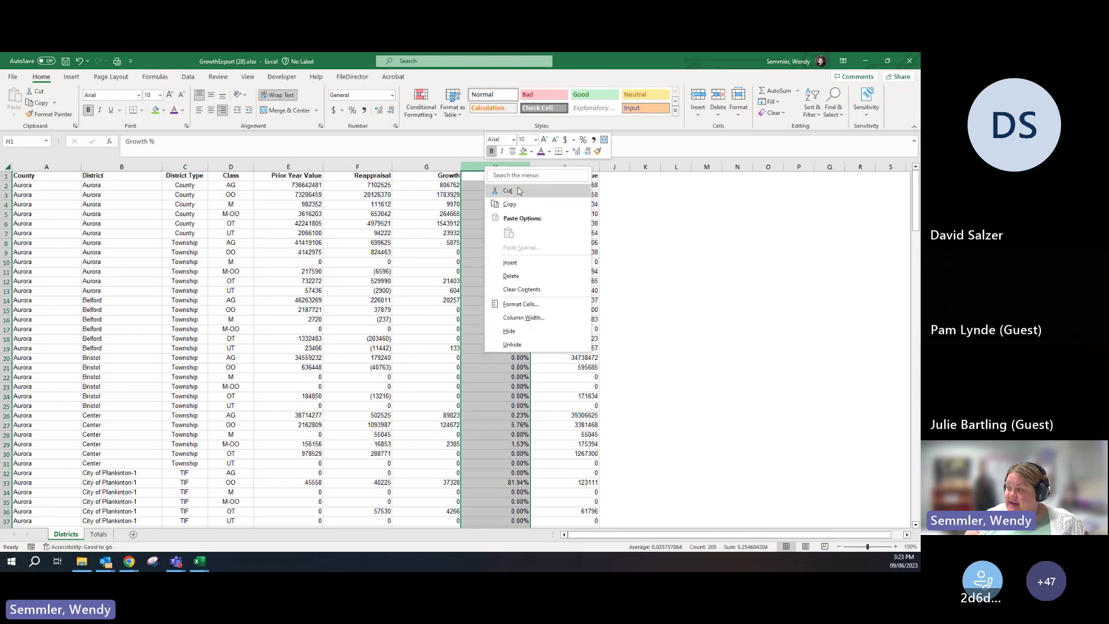
left_click(509, 186)
left_click(616, 166)
right_click(616, 166)
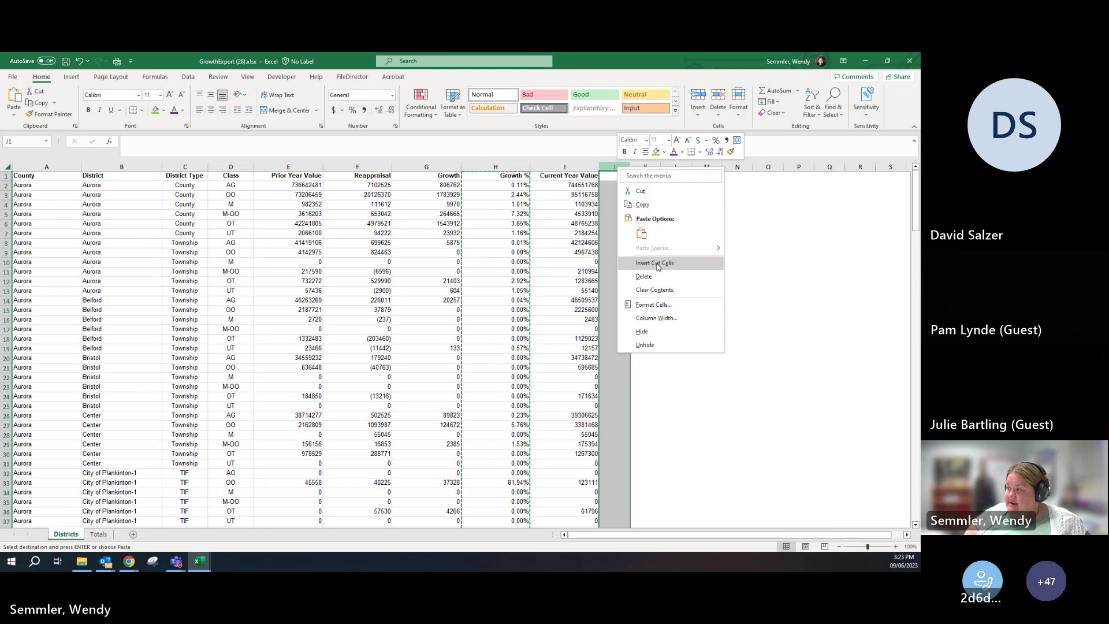
left_click(639, 232)
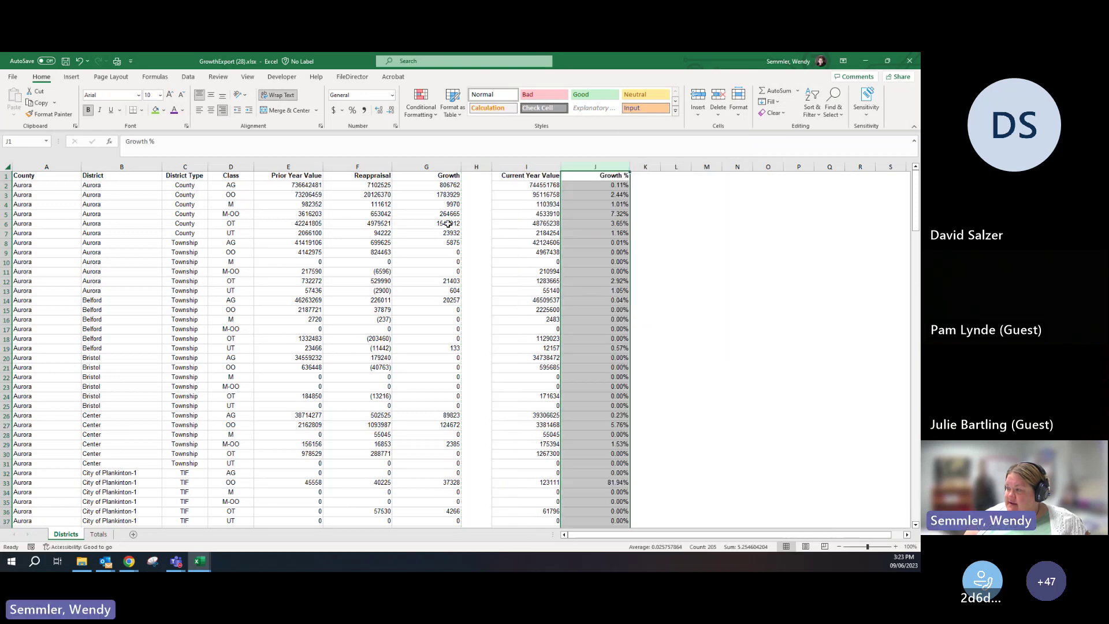
Review the Aurora district rows by district type and class down to the end of the Districts sheet
left_click(164, 261)
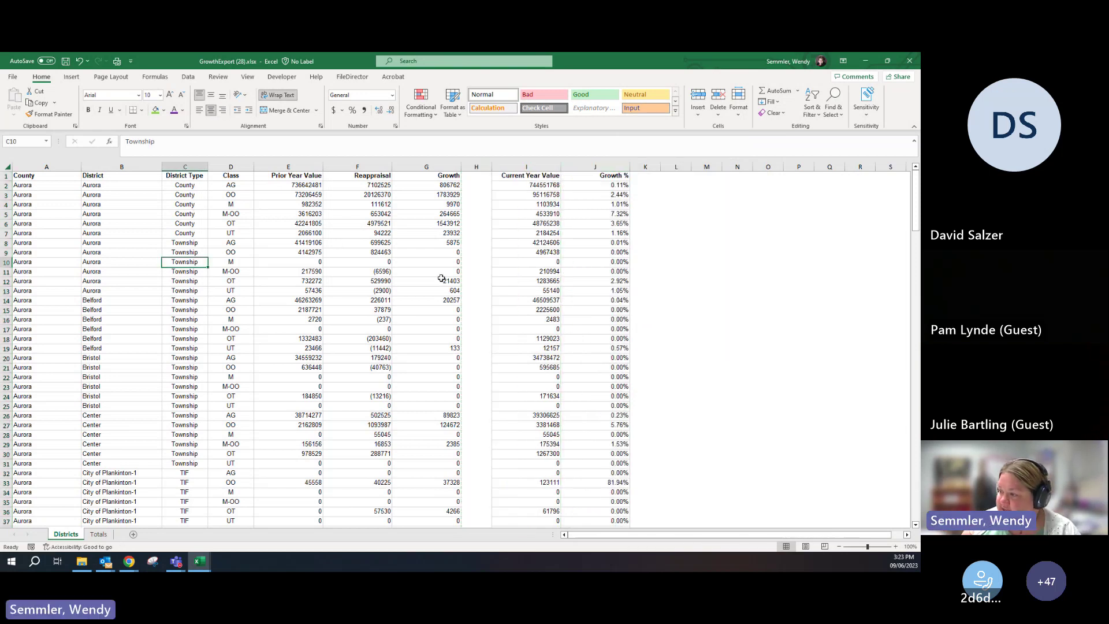
scroll(252, 302, "down", 8)
scroll(239, 308, "down", 20)
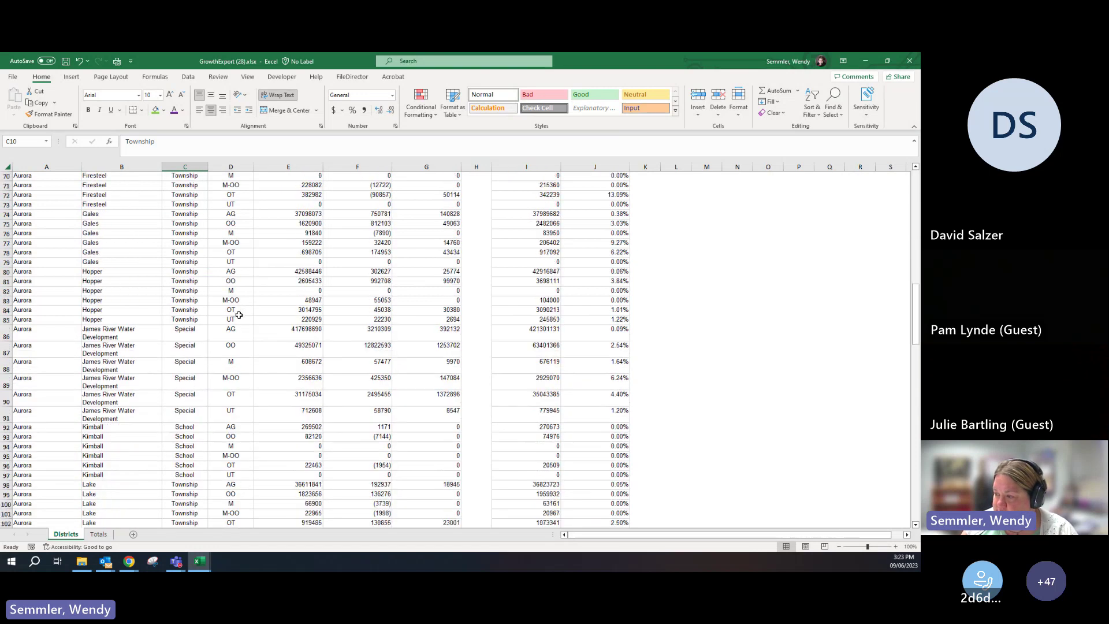
scroll(237, 327, "down", 10)
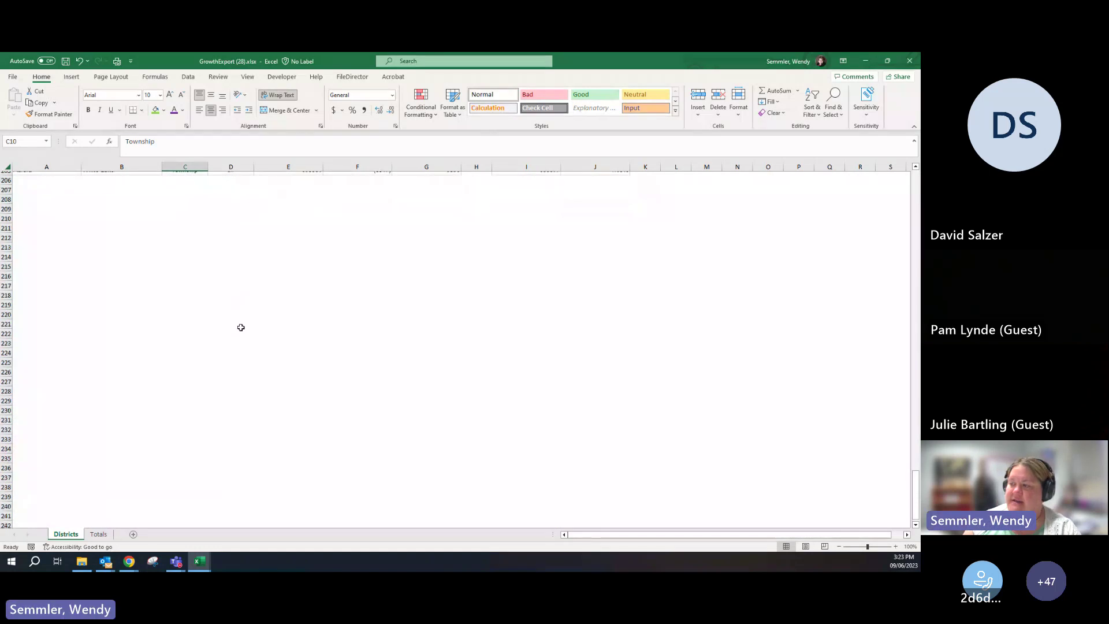
scroll(243, 327, "up", 20)
scroll(249, 326, "up", 20)
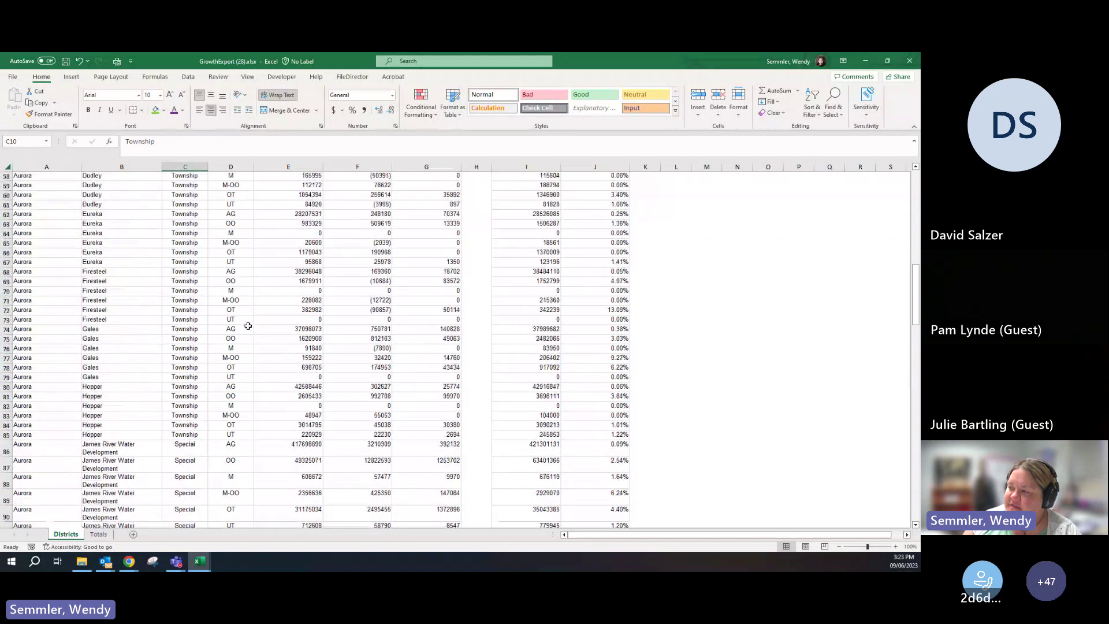
left_click(305, 282)
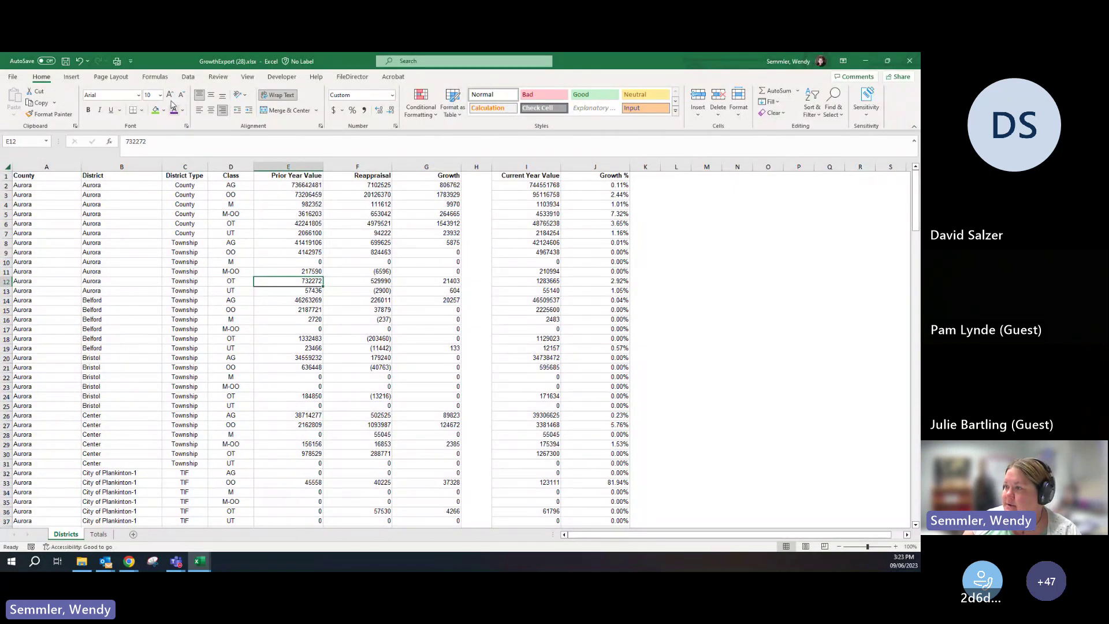
Keep the workbook open and delete the empty column H between Growth and Current Year Value
left_click(910, 60)
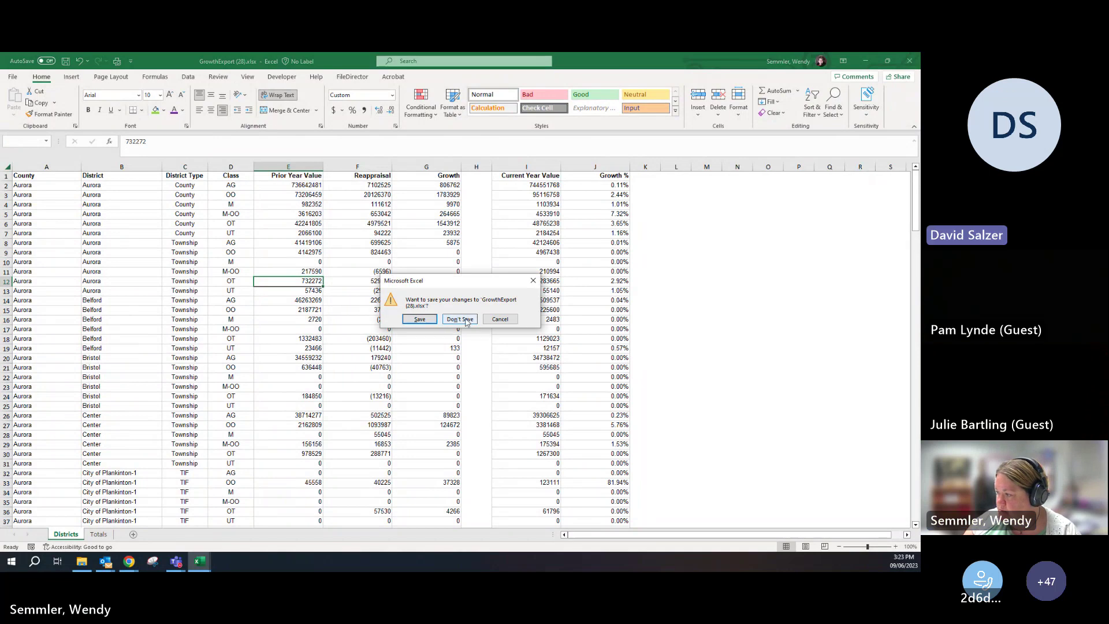
left_click(501, 319)
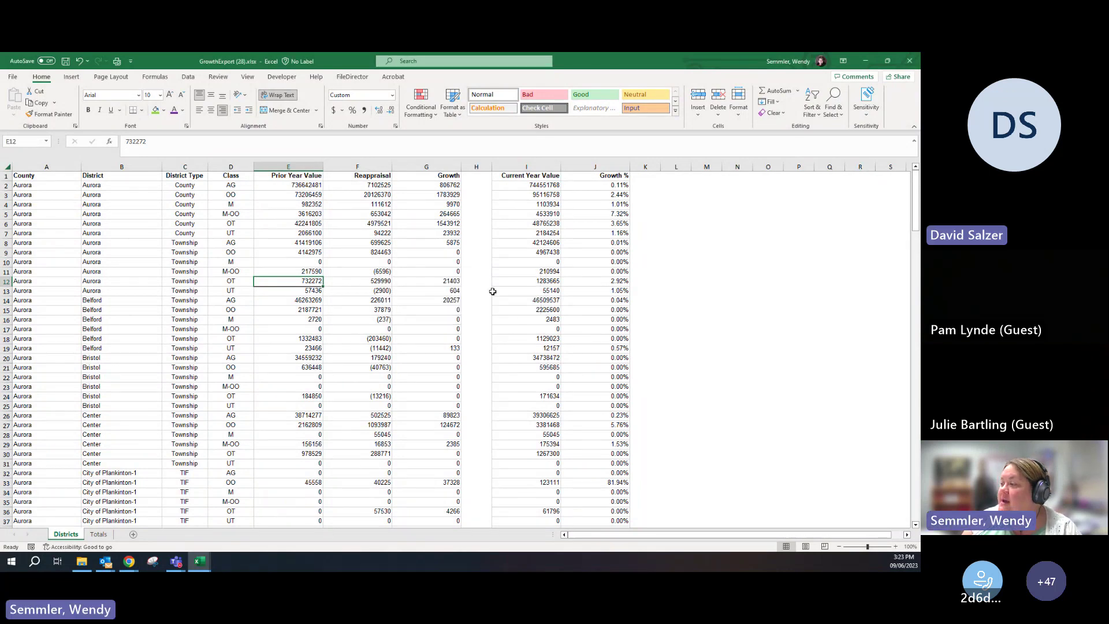
left_click(478, 167)
right_click(478, 168)
left_click(506, 275)
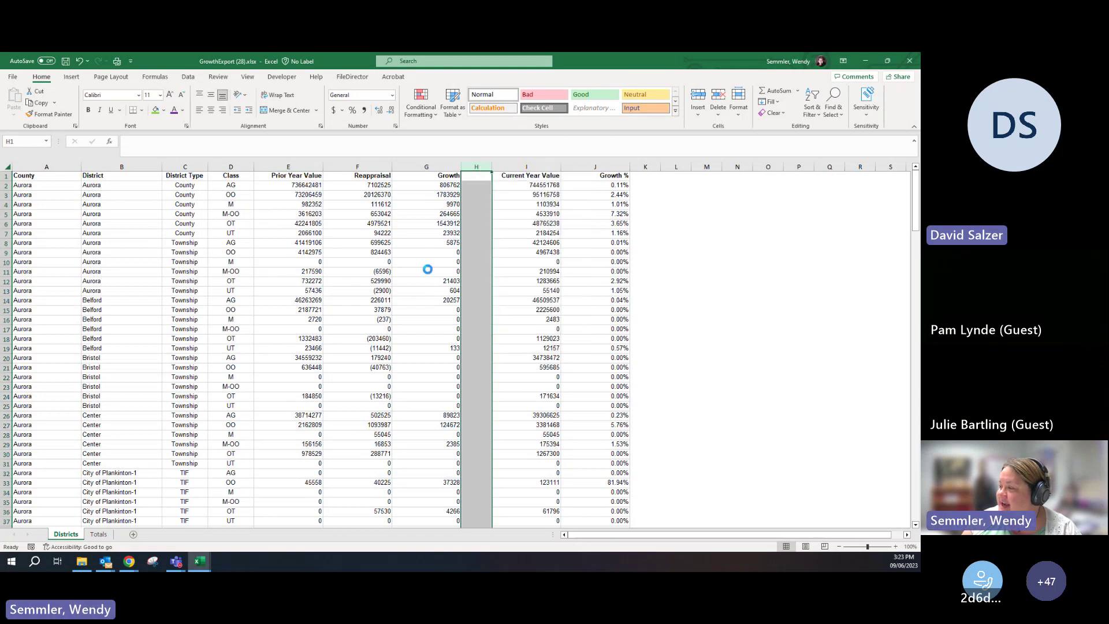
left_click(426, 271)
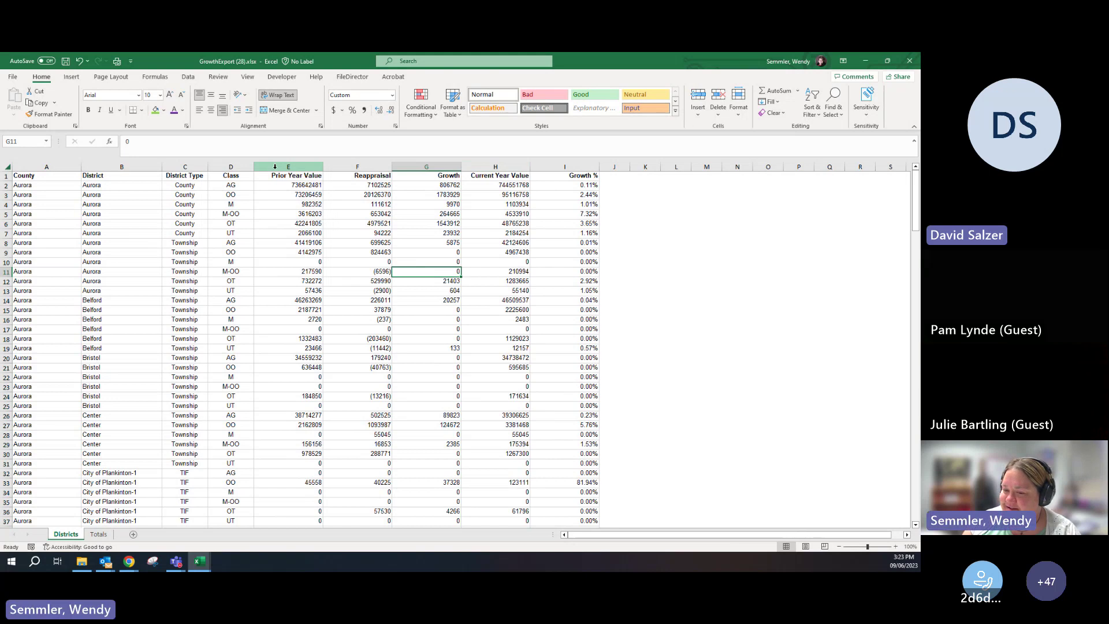
Minimize both Excel workbooks, return to Aurora's Auditor's Growth form in E-File and open the portal's Help
left_click(293, 196)
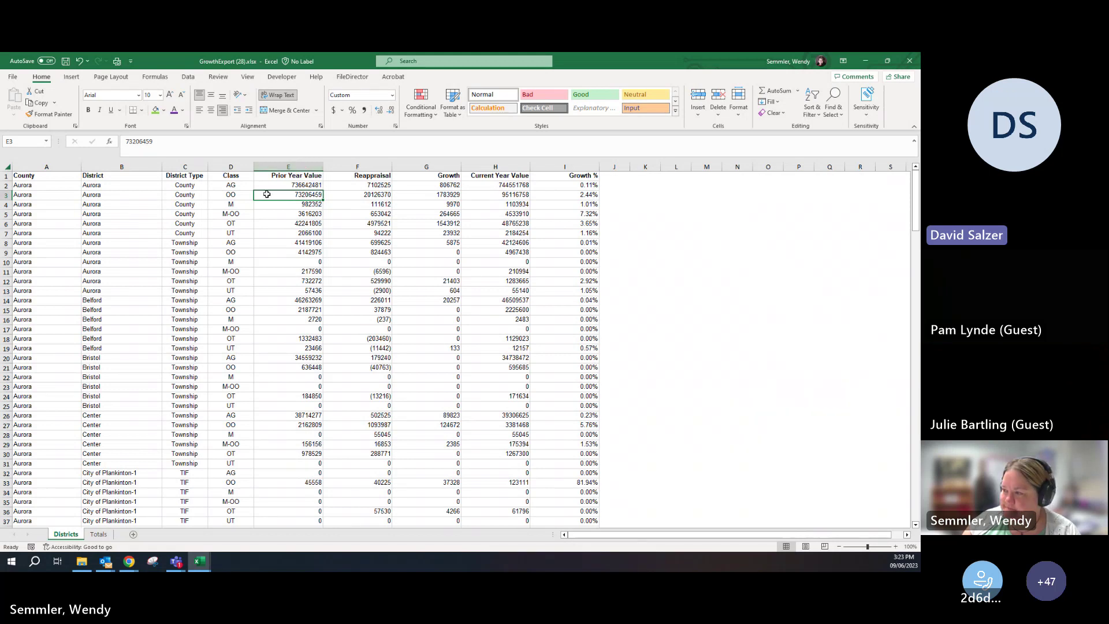
left_click(289, 224)
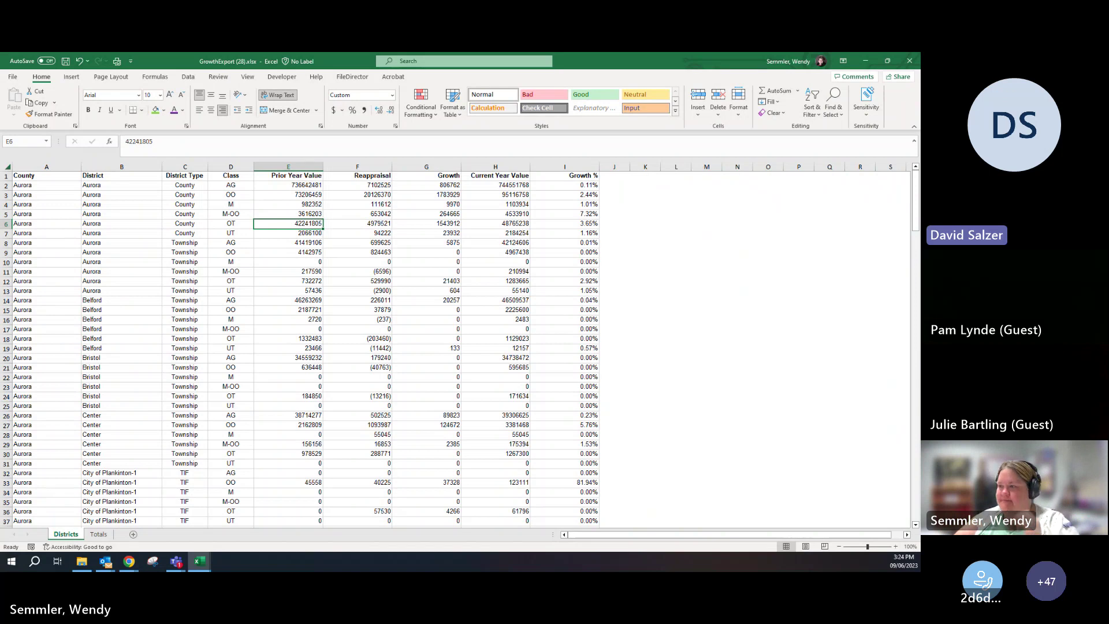
left_click(866, 60)
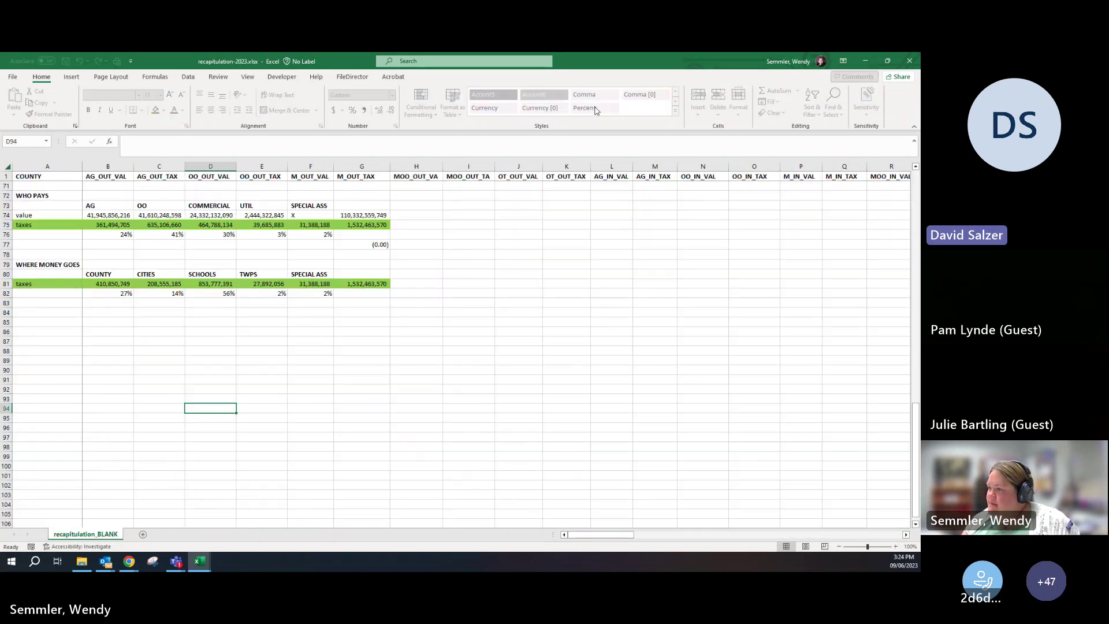
left_click(866, 61)
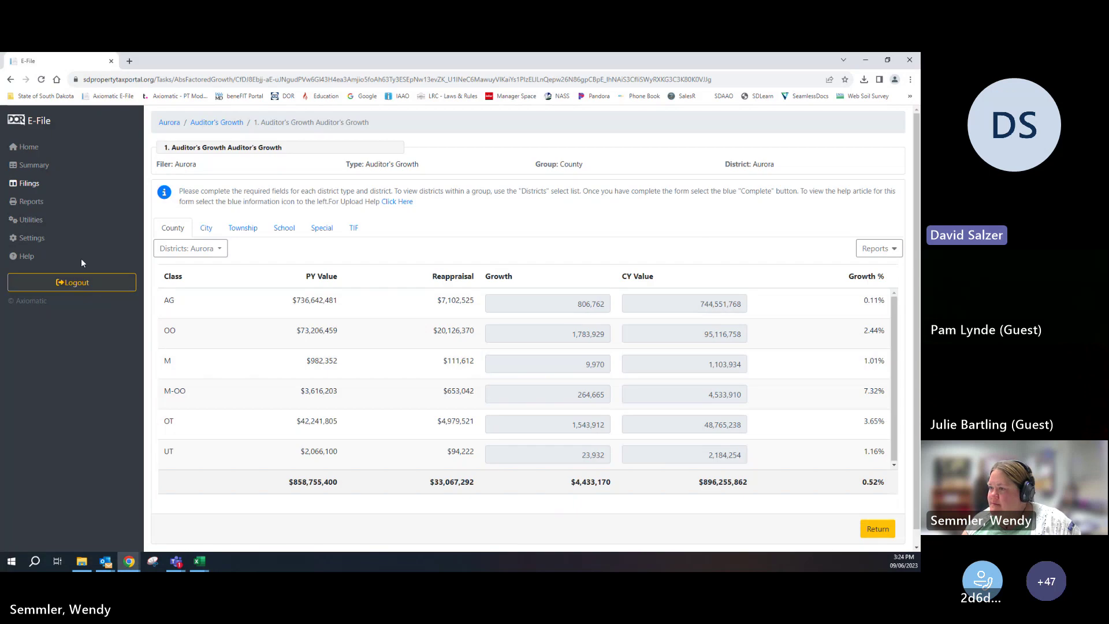
left_click(26, 258)
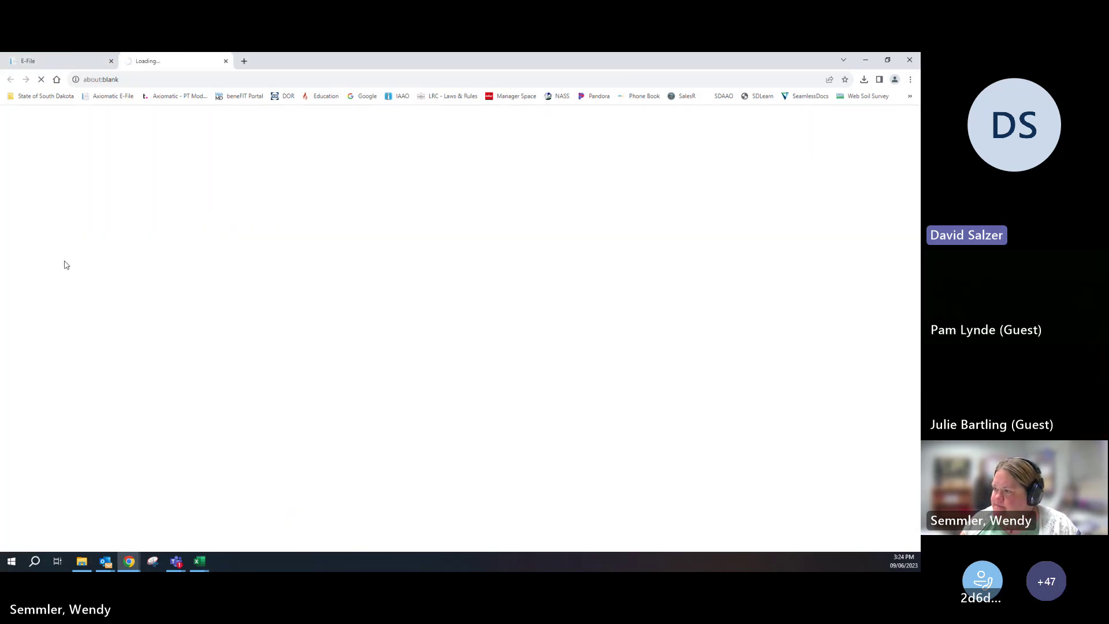